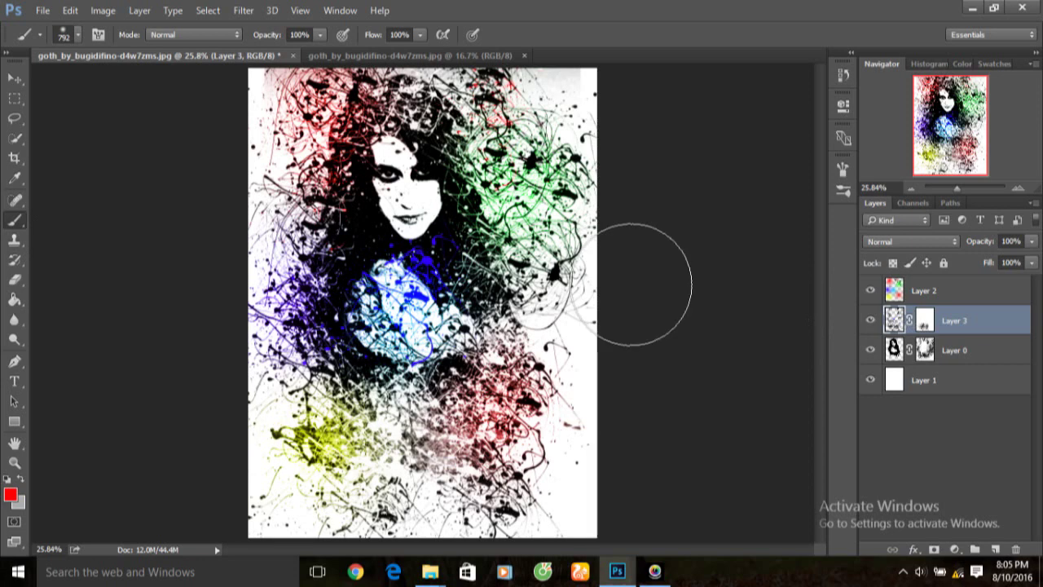
# Switch to the woman photo and unlock its Background as Layer 0.
pyautogui.hotkey('ctrl', '+')
pyautogui.hotkey('ctrl', '-')
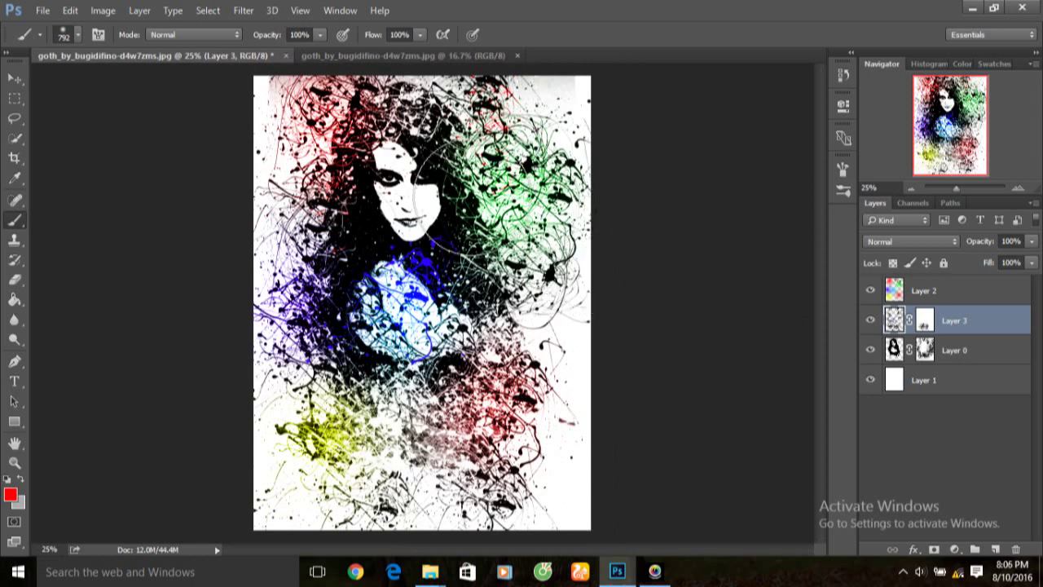
pyautogui.click(407, 57)
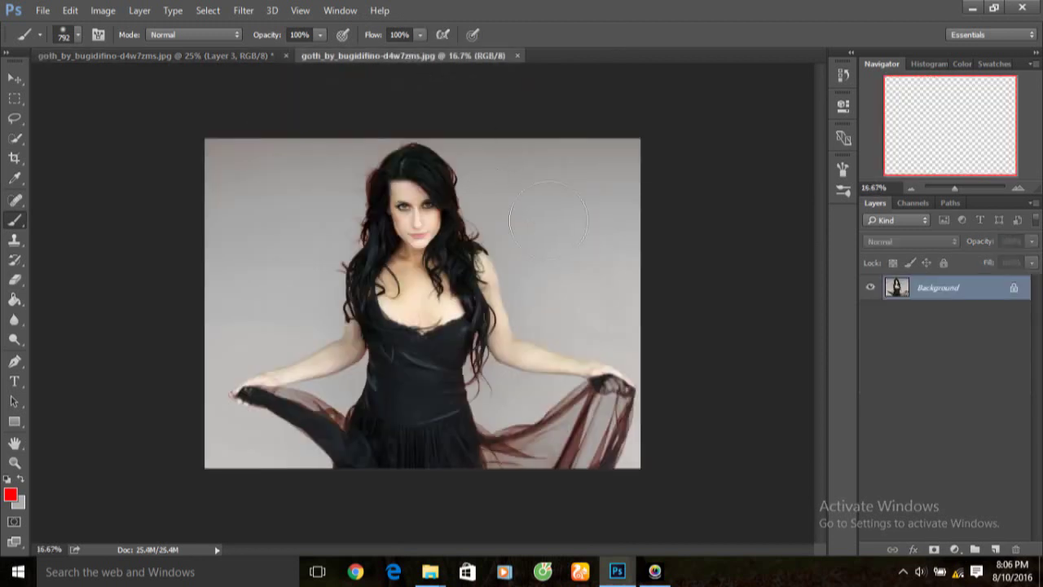
pyautogui.click(1014, 289)
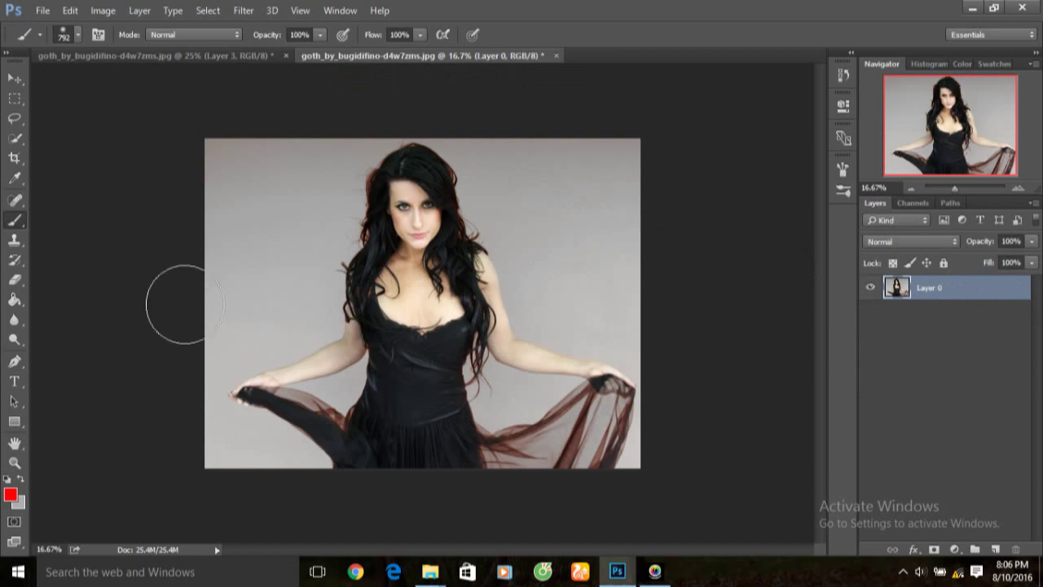
# Crop the photo tightly to a tall waist-up head-and-torso portrait.
pyautogui.click(25, 169)
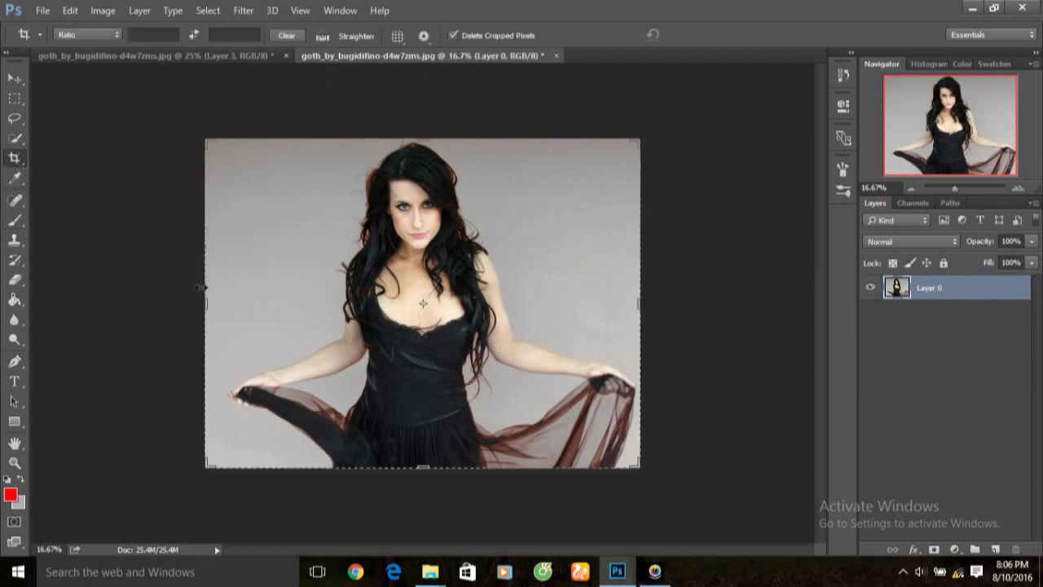
pyautogui.moveTo(208, 301); pyautogui.dragTo(265, 297)
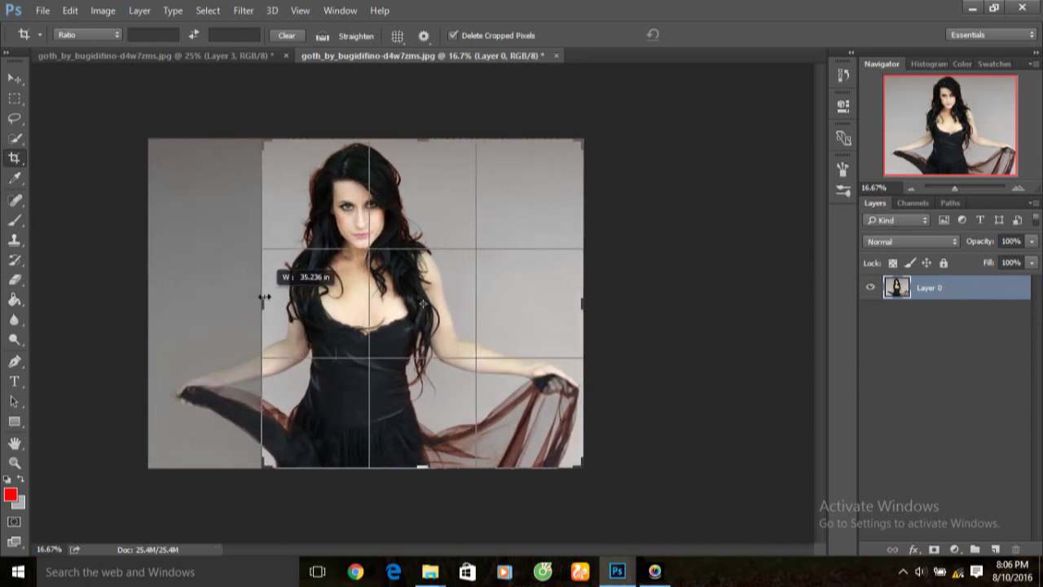
pyautogui.moveTo(265, 298); pyautogui.dragTo(260, 297)
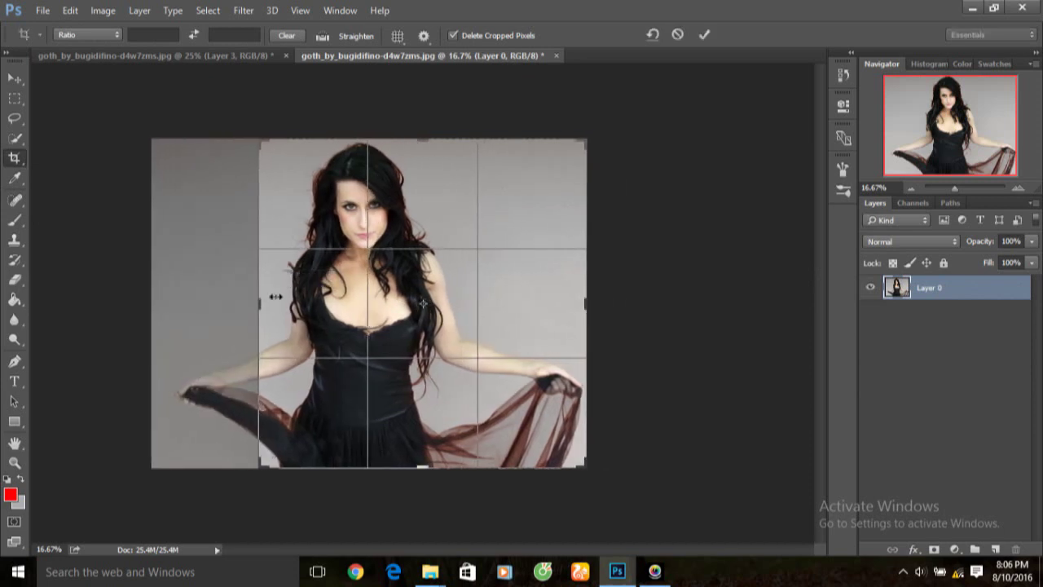
pyautogui.moveTo(579, 301); pyautogui.dragTo(528, 304)
pyautogui.moveTo(432, 463); pyautogui.dragTo(433, 413)
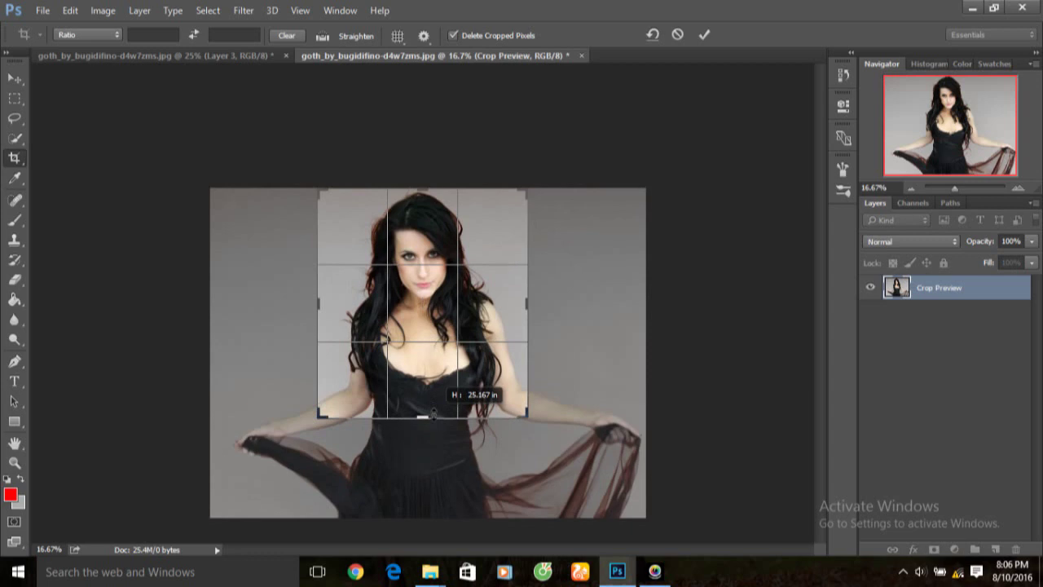
pyautogui.moveTo(433, 414); pyautogui.dragTo(404, 402)
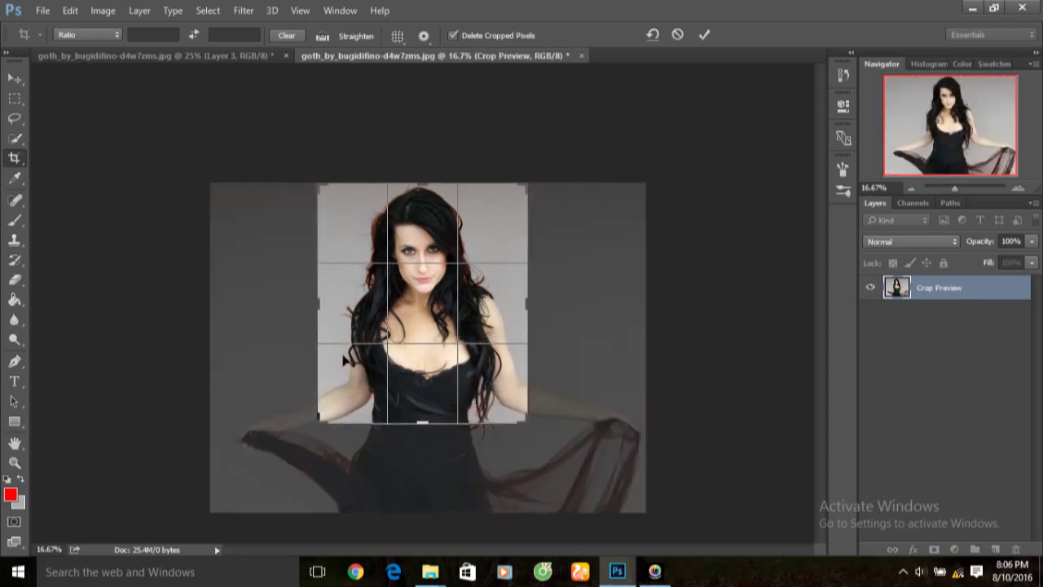
pyautogui.moveTo(324, 313); pyautogui.dragTo(324, 303)
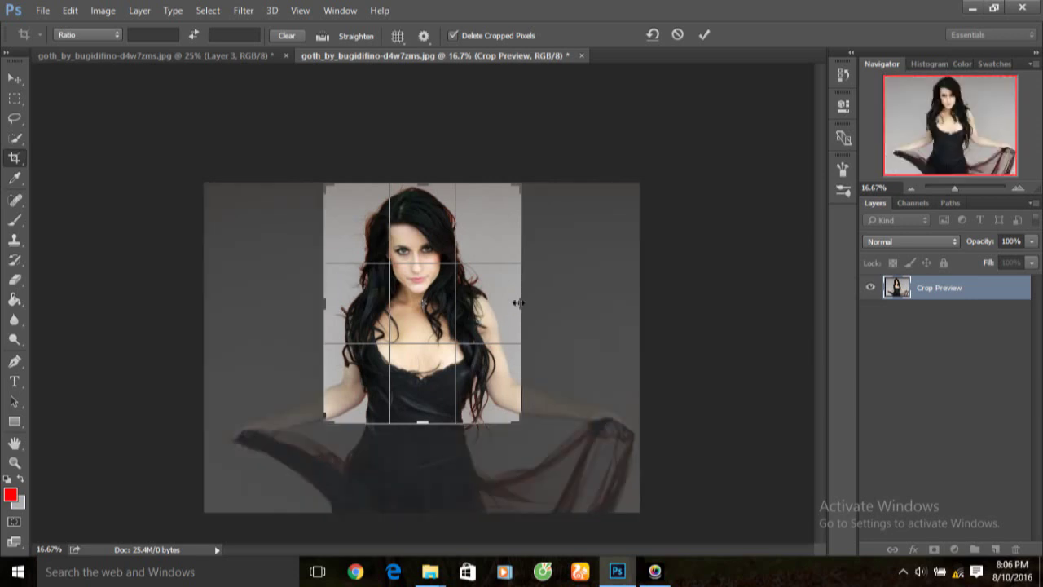
pyautogui.moveTo(518, 302); pyautogui.dragTo(516, 303)
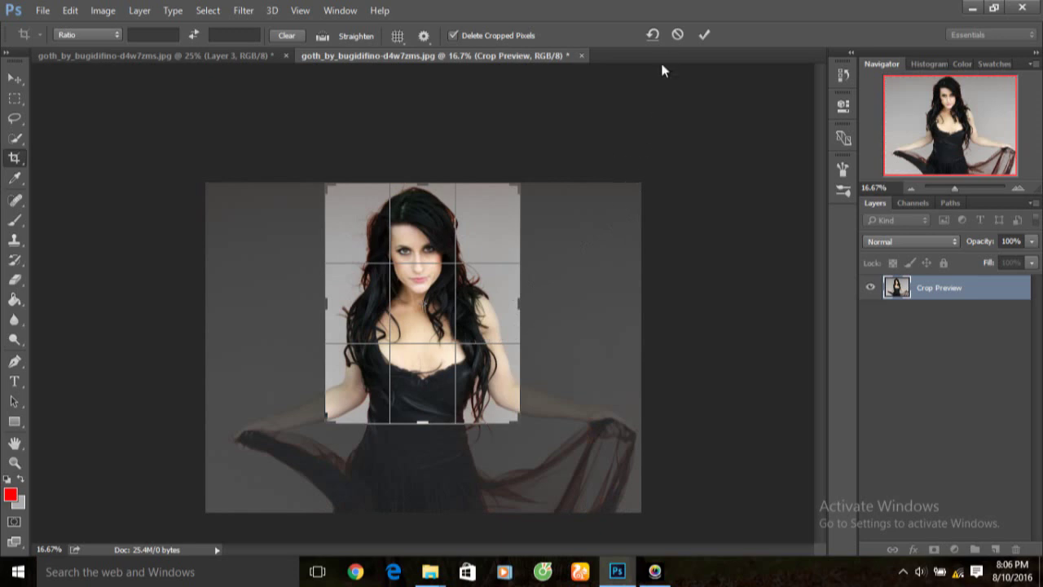
pyautogui.click(703, 38)
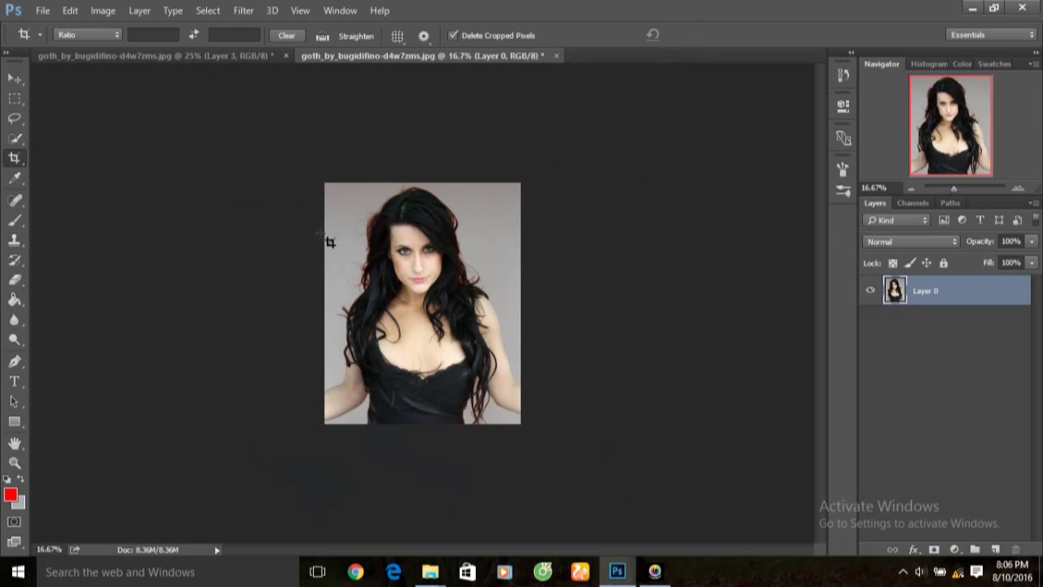
# Use Color Range at Fuzziness 40 to select the grey backdrop, adding its edge patches.
pyautogui.click(215, 15)
pyautogui.click(242, 157)
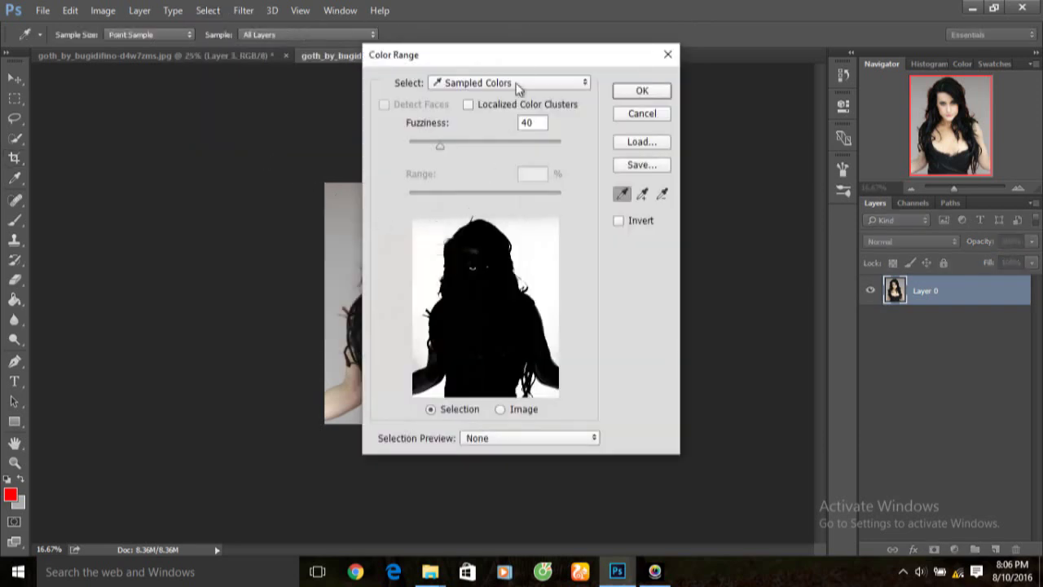
pyautogui.moveTo(521, 59); pyautogui.dragTo(660, 41)
pyautogui.click(575, 214)
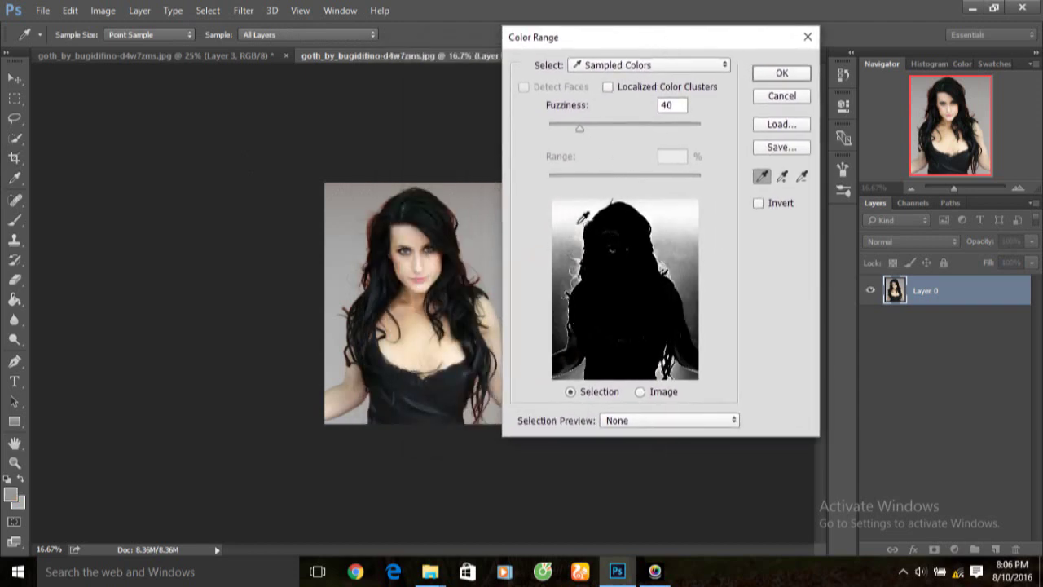
pyautogui.click(782, 177)
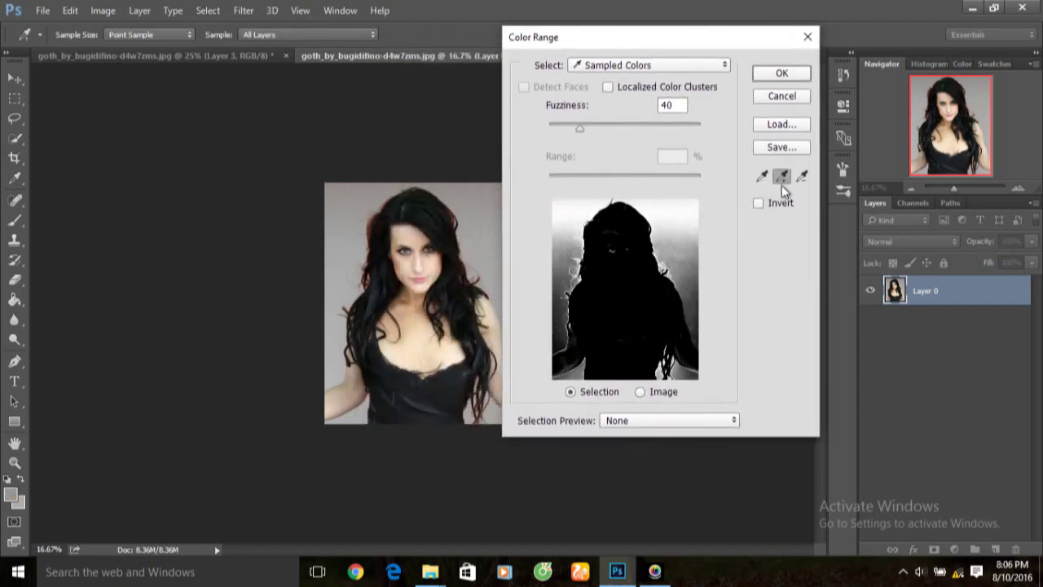
pyautogui.click(570, 247)
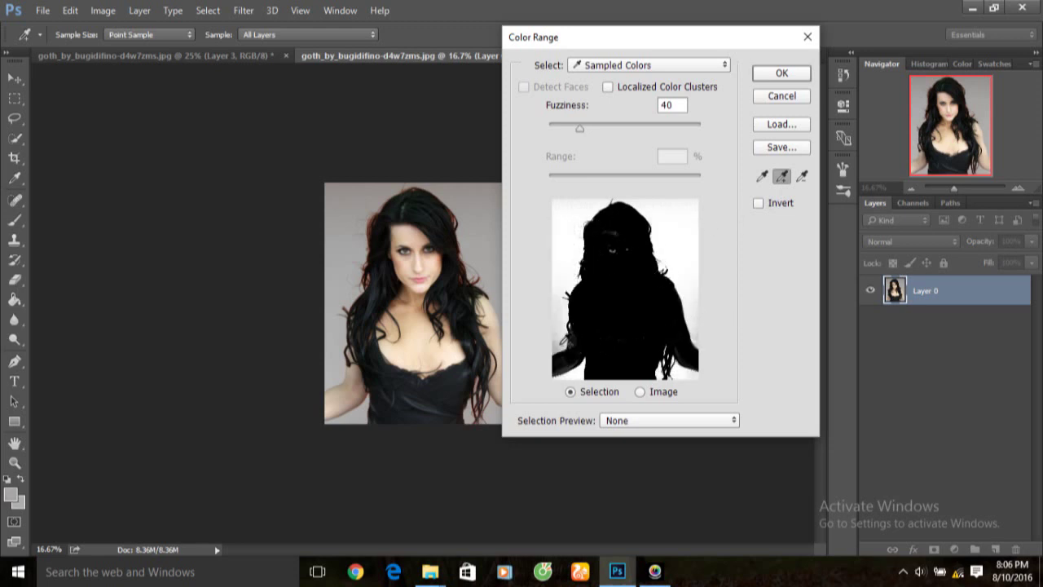
pyautogui.click(570, 336)
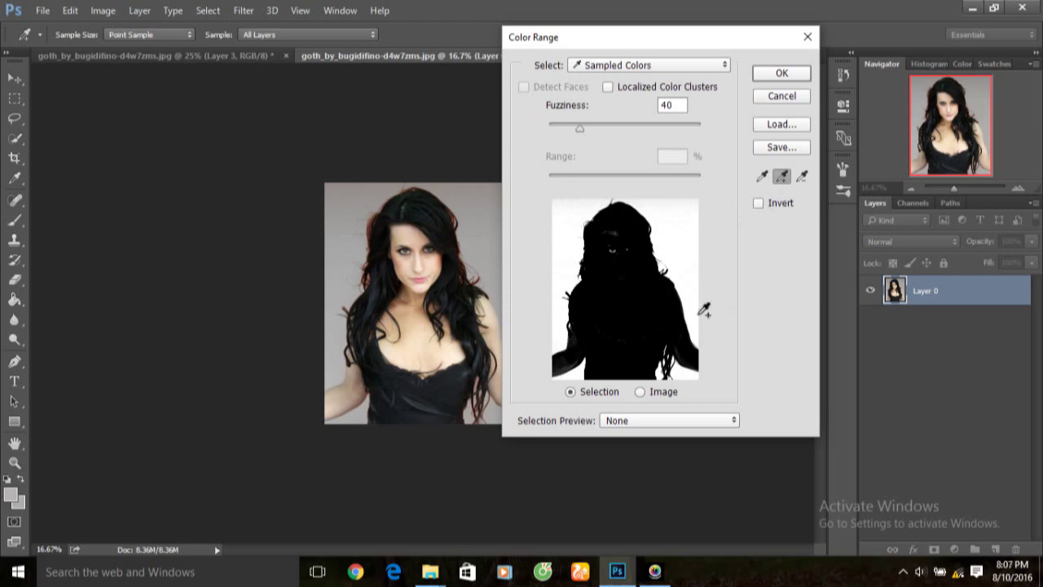
pyautogui.click(781, 74)
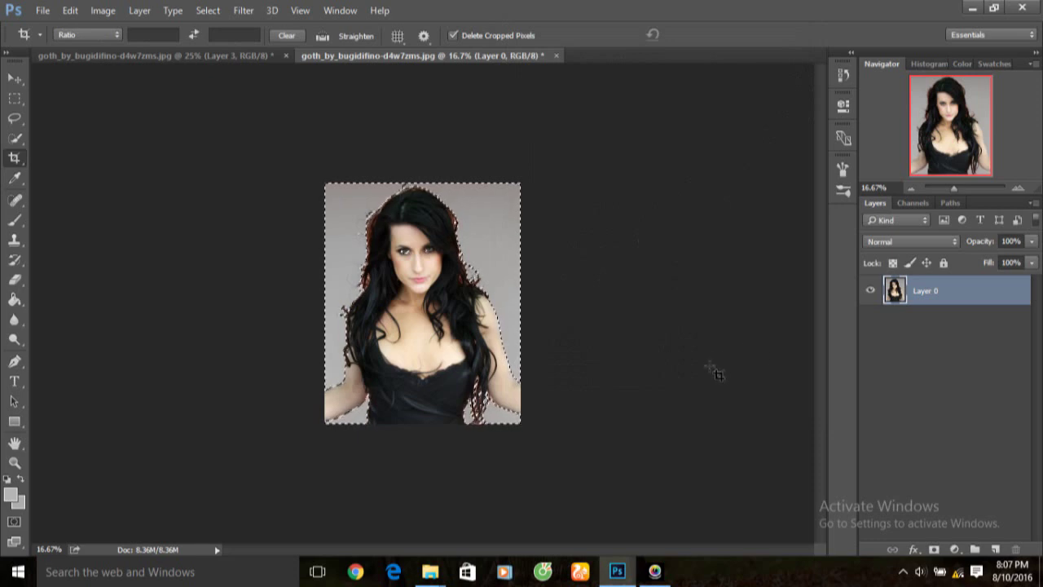
pyautogui.hotkey('ctrl', '0')
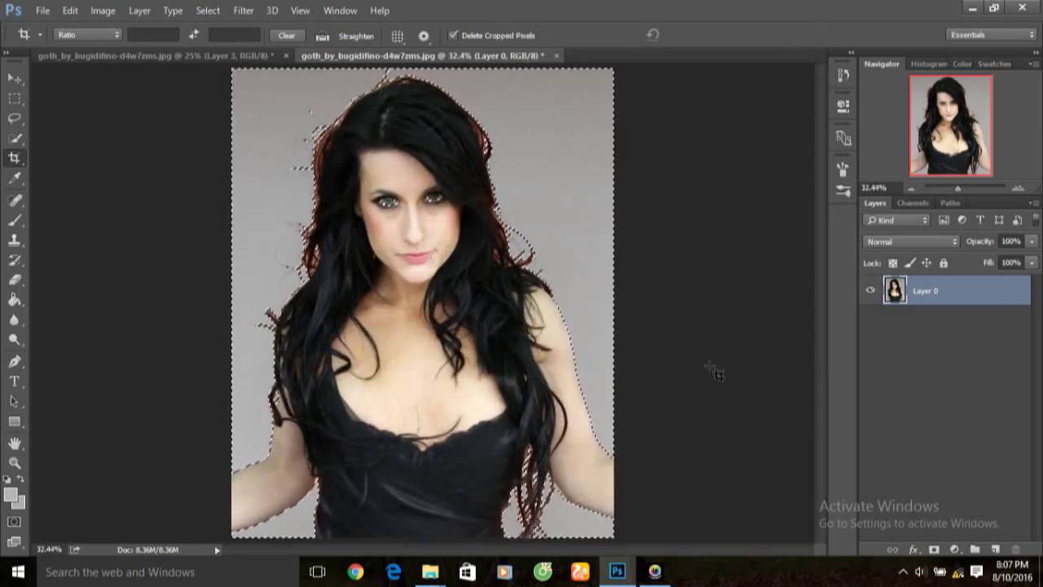
# Mask out the backdrop with an inverted layer mask and duplicate Layer 0 as Layer 0 copy.
pyautogui.click(934, 550)
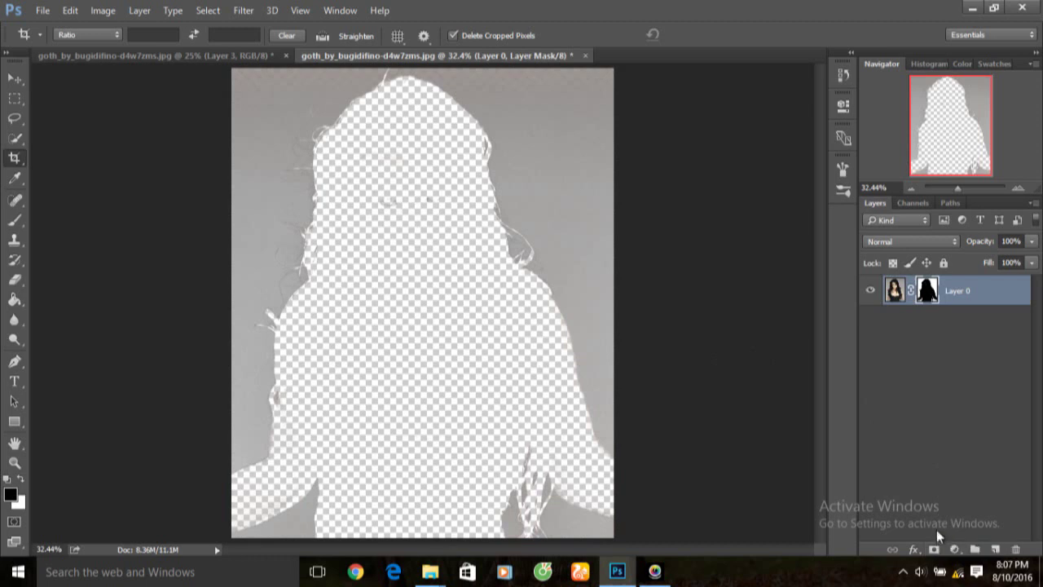
pyautogui.hotkey('ctrl', 'i')
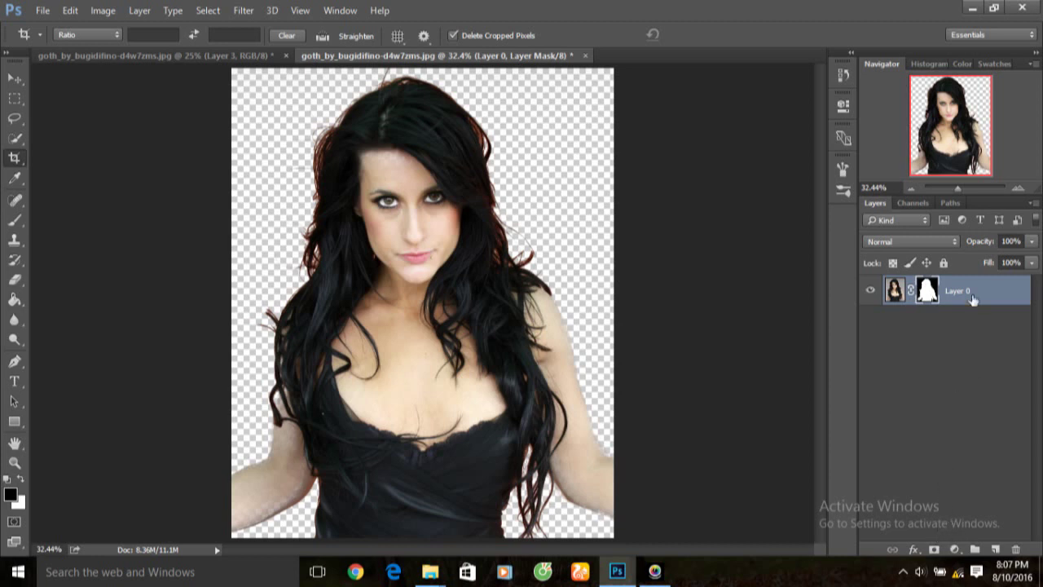
pyautogui.moveTo(973, 290); pyautogui.dragTo(999, 553)
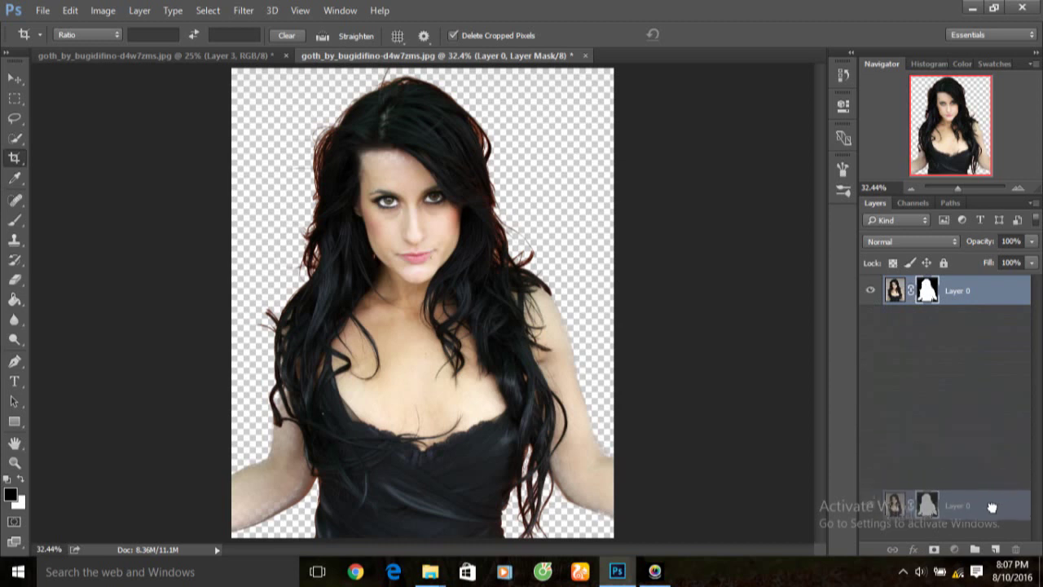
pyautogui.moveTo(999, 553); pyautogui.dragTo(996, 550)
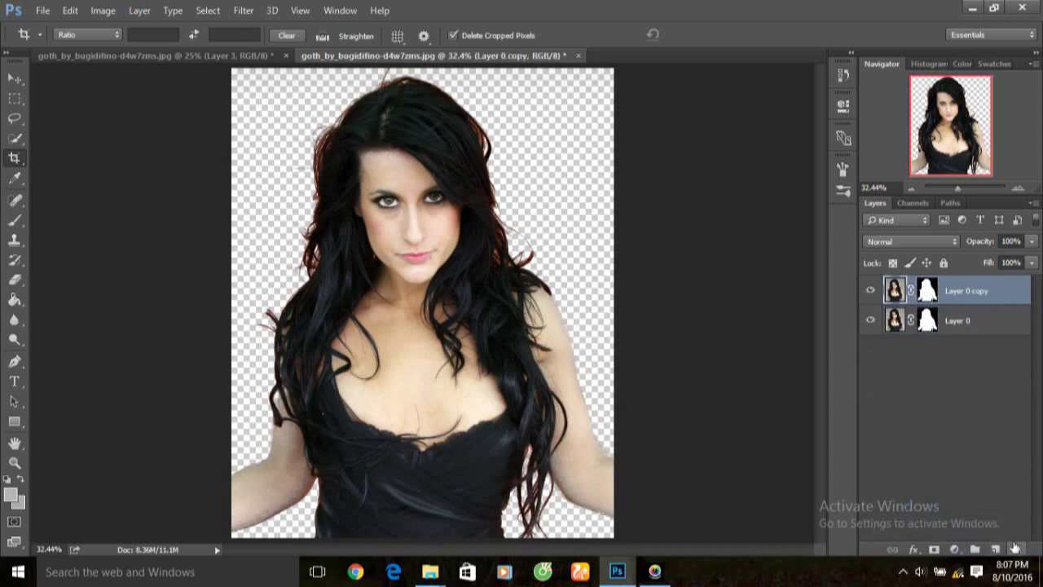
# Create an empty Layer 1 and move it below Layer 0 at the bottom of the stack.
pyautogui.click(981, 326)
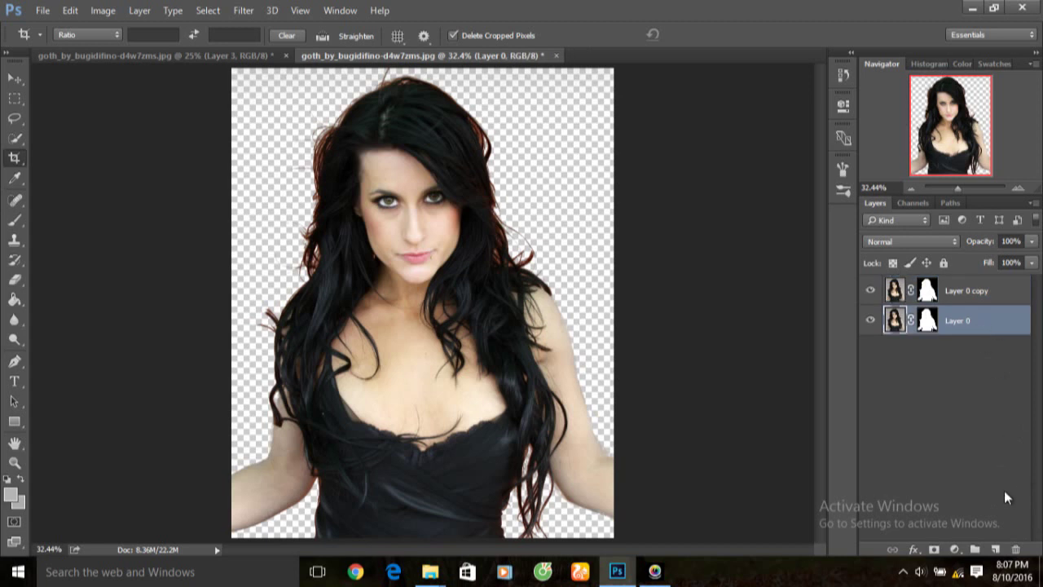
pyautogui.click(995, 549)
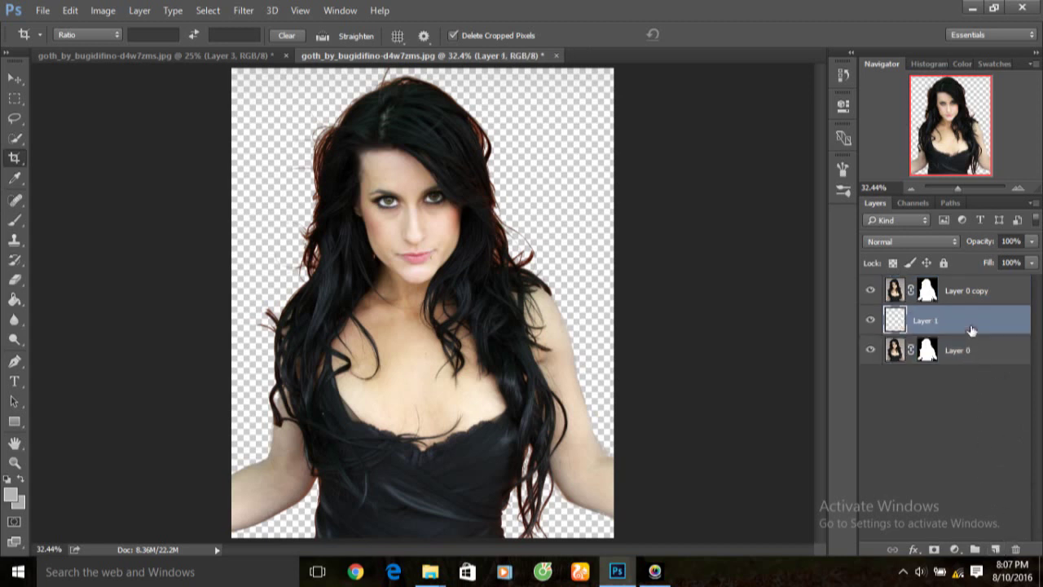
pyautogui.moveTo(972, 325); pyautogui.dragTo(978, 381)
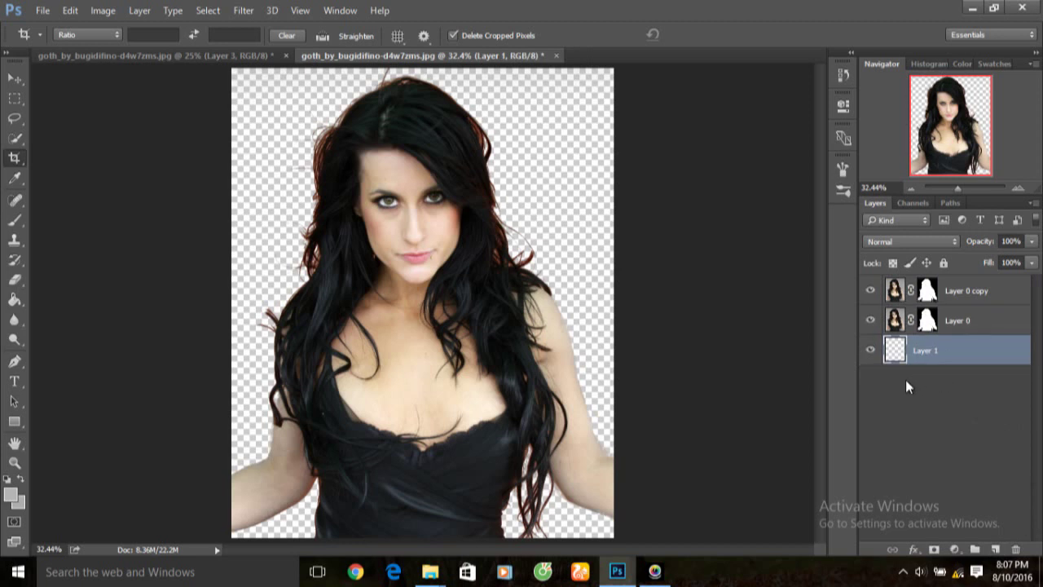
pyautogui.click(22, 162)
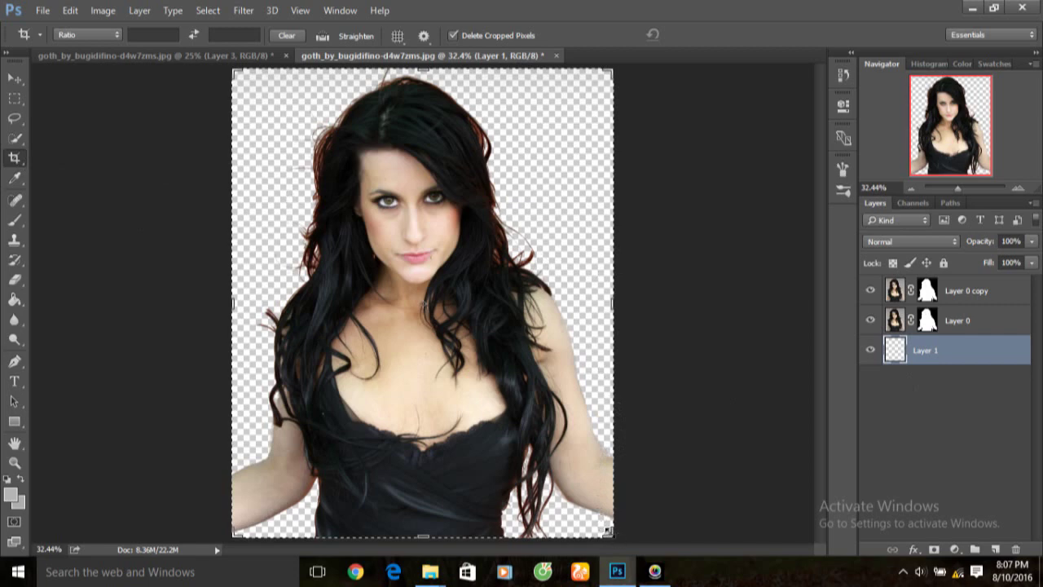
# Enlarge the canvas with the Crop tool, adding transparent space below and beside the woman.
pyautogui.moveTo(607, 531); pyautogui.dragTo(640, 543)
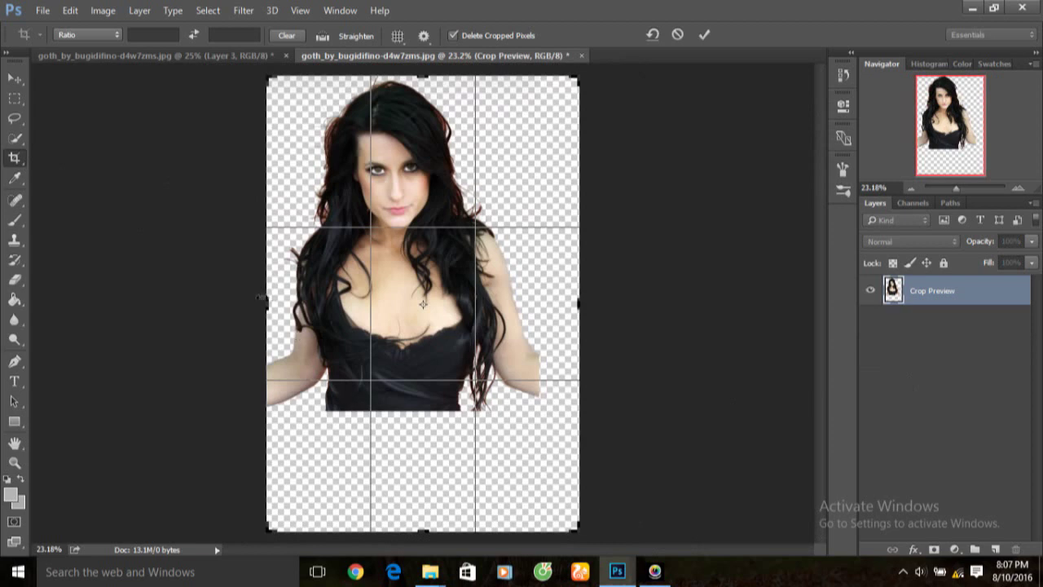
pyautogui.moveTo(259, 300); pyautogui.dragTo(243, 301)
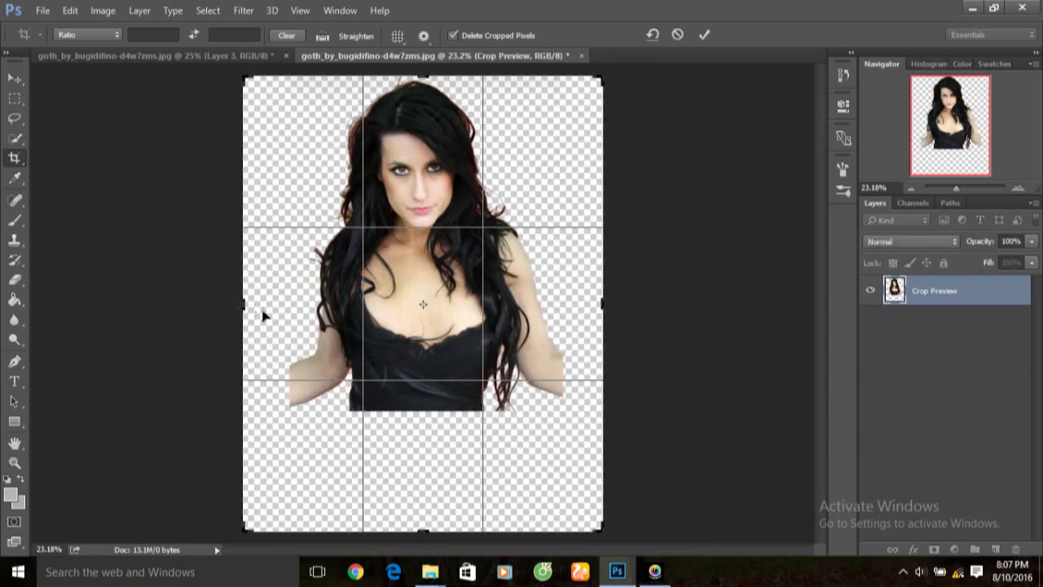
pyautogui.moveTo(429, 529); pyautogui.dragTo(443, 534)
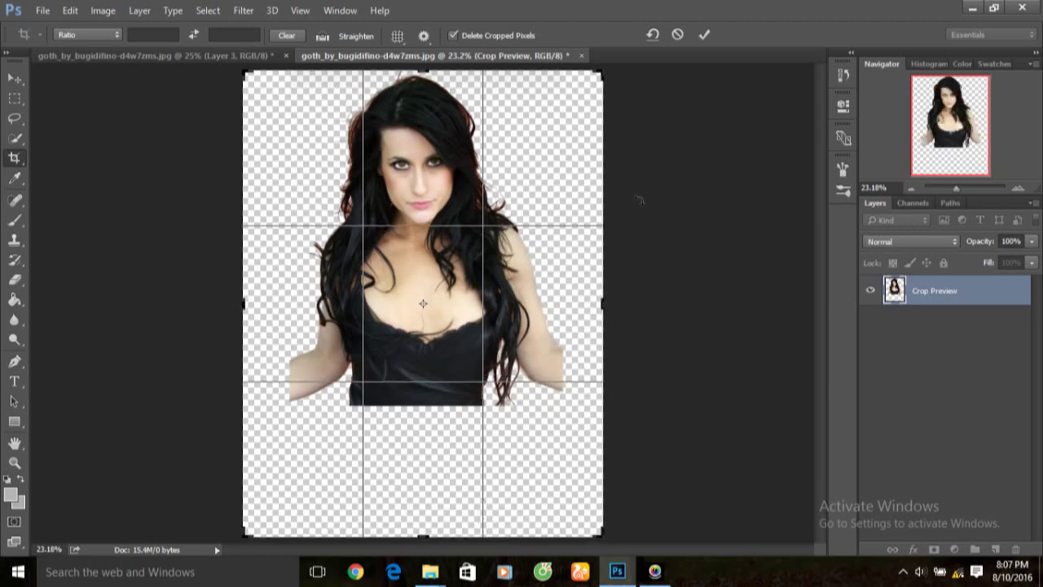
pyautogui.click(705, 35)
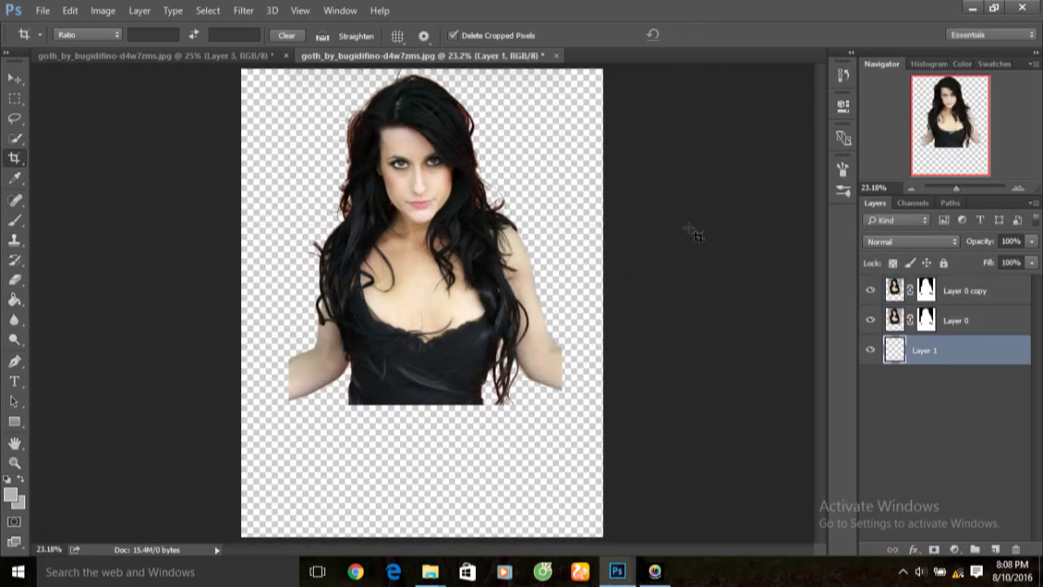
# With Layer 1 selected, reset default colours and swap so white is foreground.
pyautogui.click(962, 320)
pyautogui.click(951, 364)
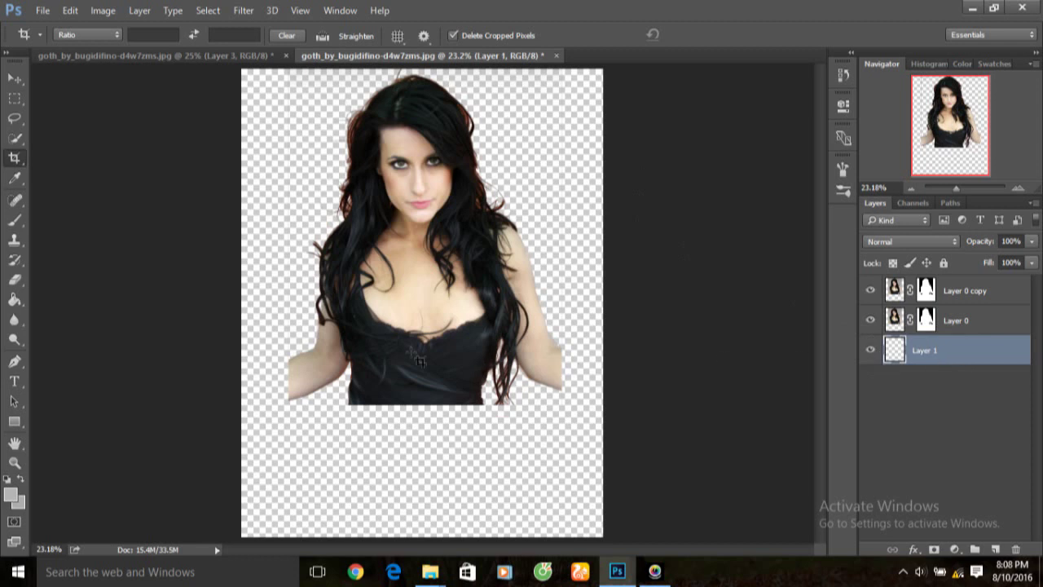
pyautogui.click(8, 479)
pyautogui.click(23, 484)
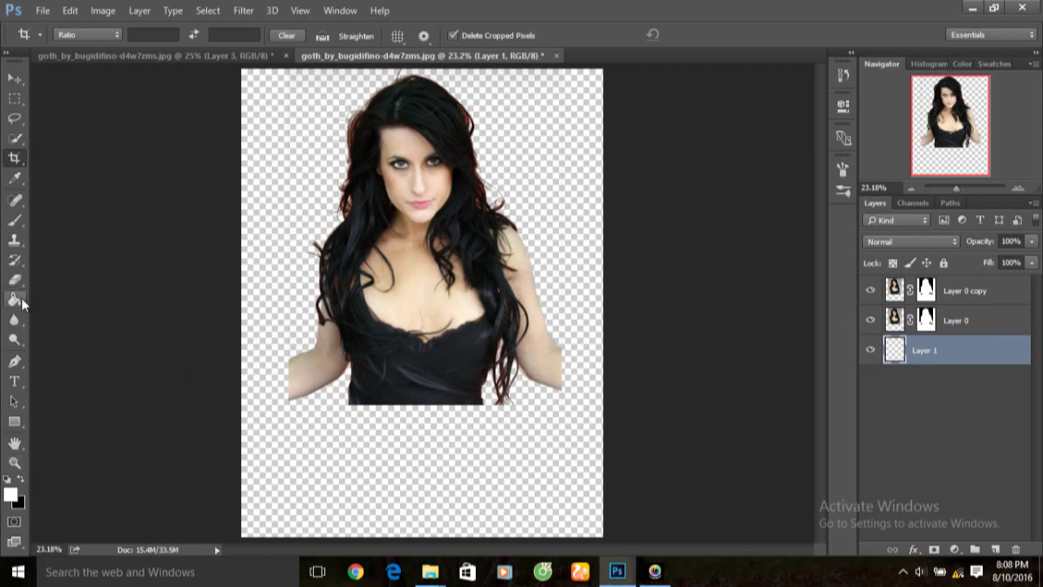
# Fill Layer 1 with white using the Paint Bucket, then select Layer 0 and hide Layer 0 copy.
pyautogui.click(17, 301)
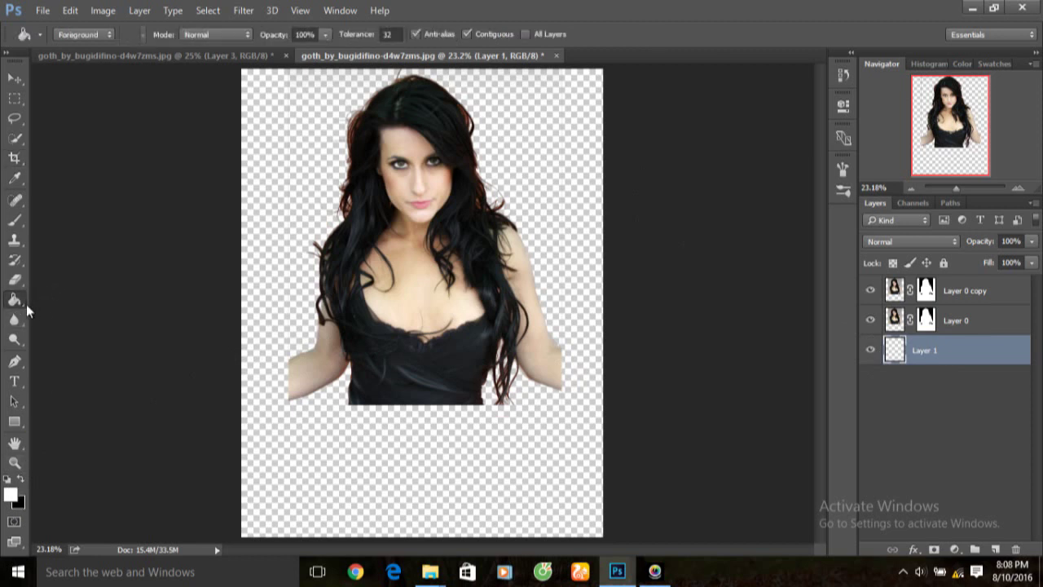
pyautogui.rightClick(31, 310)
pyautogui.click(65, 313)
pyautogui.click(274, 178)
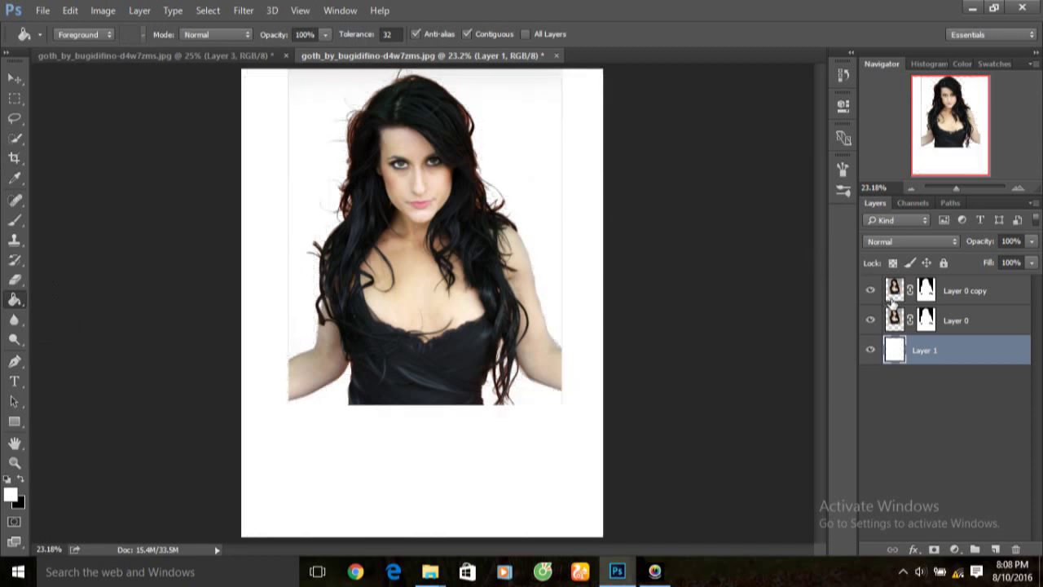
pyautogui.click(994, 326)
pyautogui.click(871, 292)
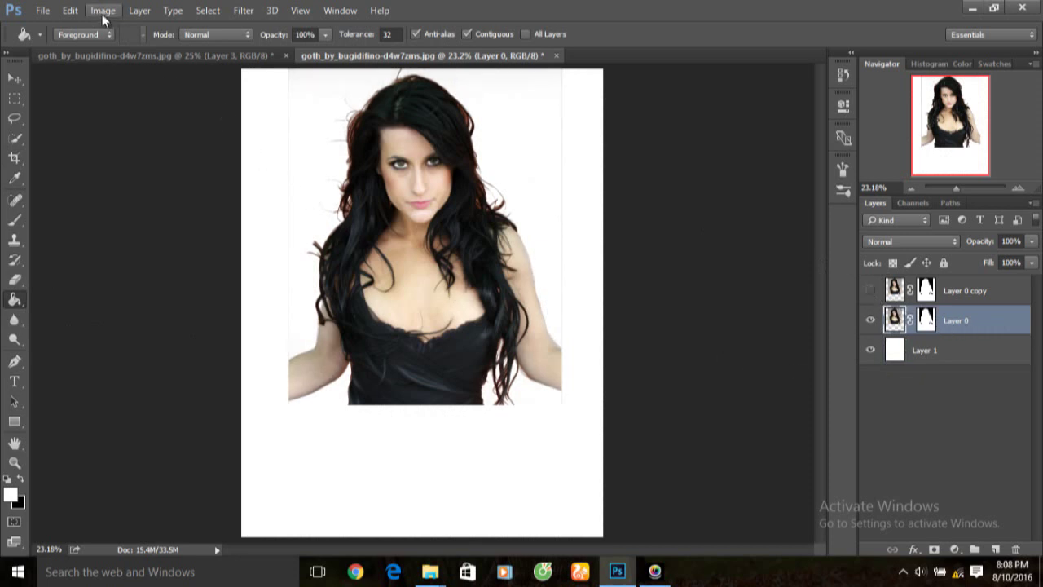
# Apply a Threshold at level 82 to Layer 0 for a black-and-white silhouette.
pyautogui.click(102, 10)
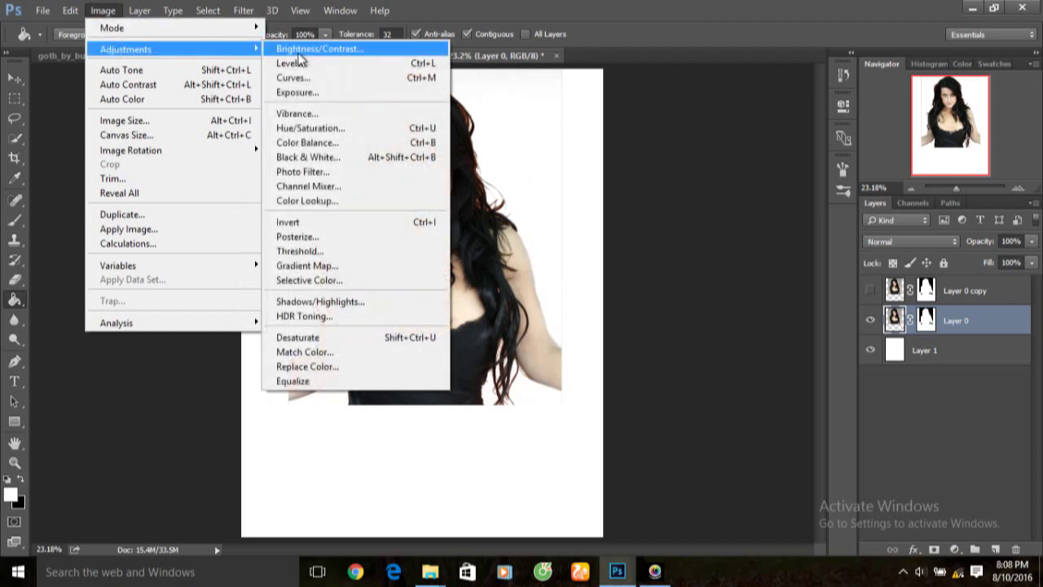
pyautogui.click(331, 254)
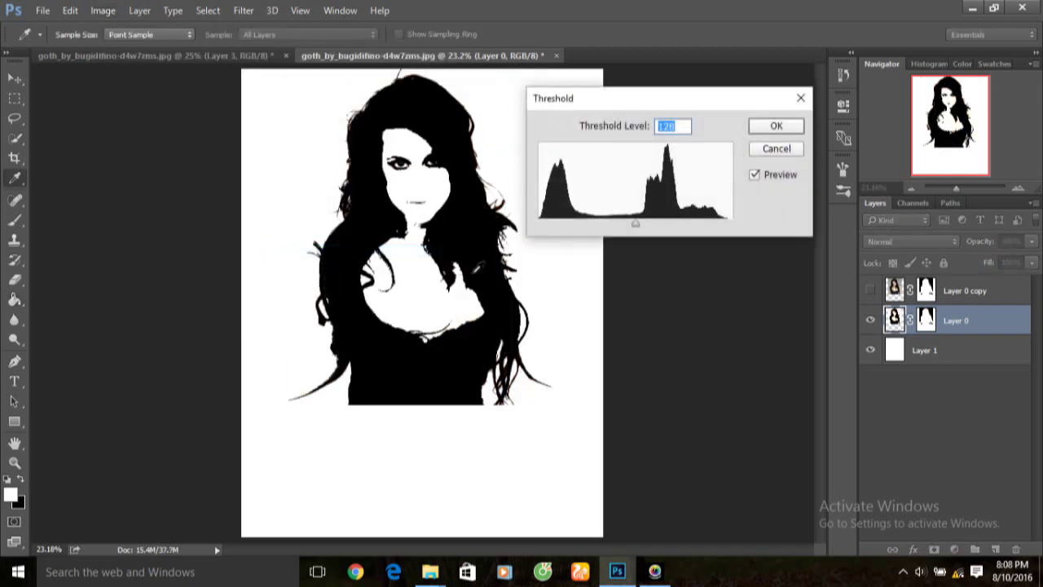
pyautogui.moveTo(636, 224); pyautogui.dragTo(610, 225)
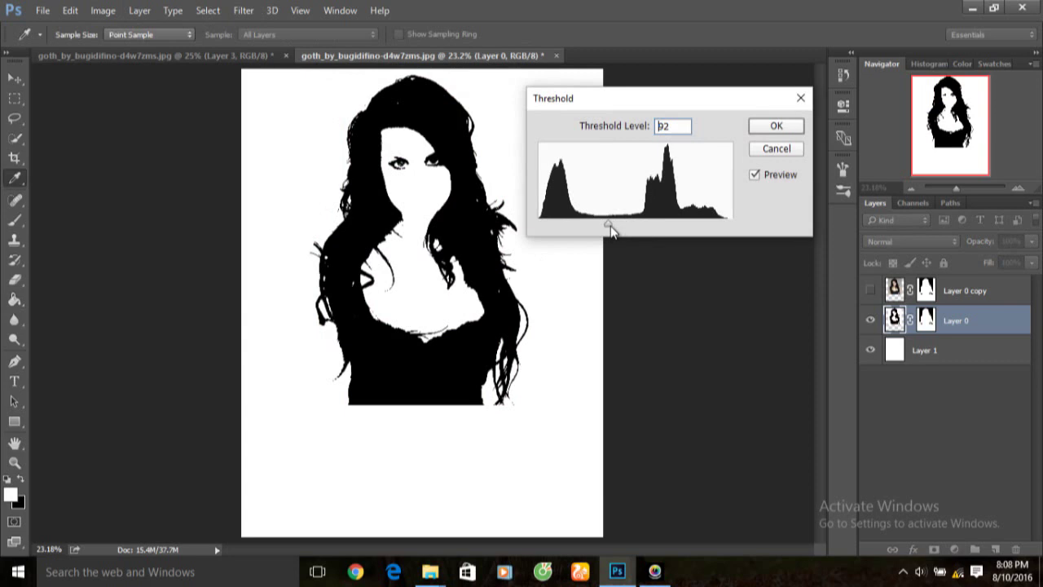
pyautogui.moveTo(609, 224); pyautogui.dragTo(603, 228)
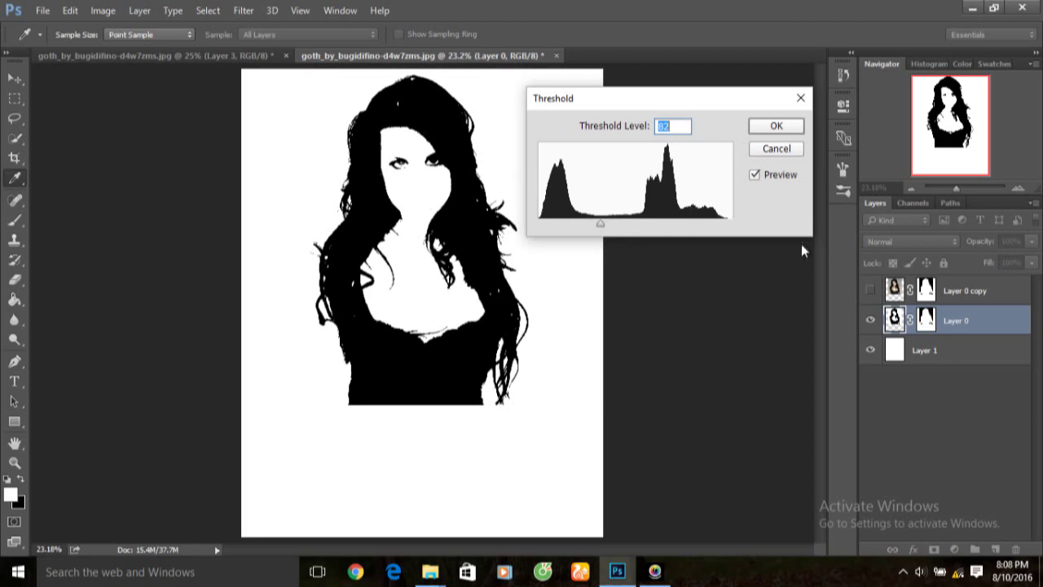
pyautogui.click(753, 175)
pyautogui.click(790, 129)
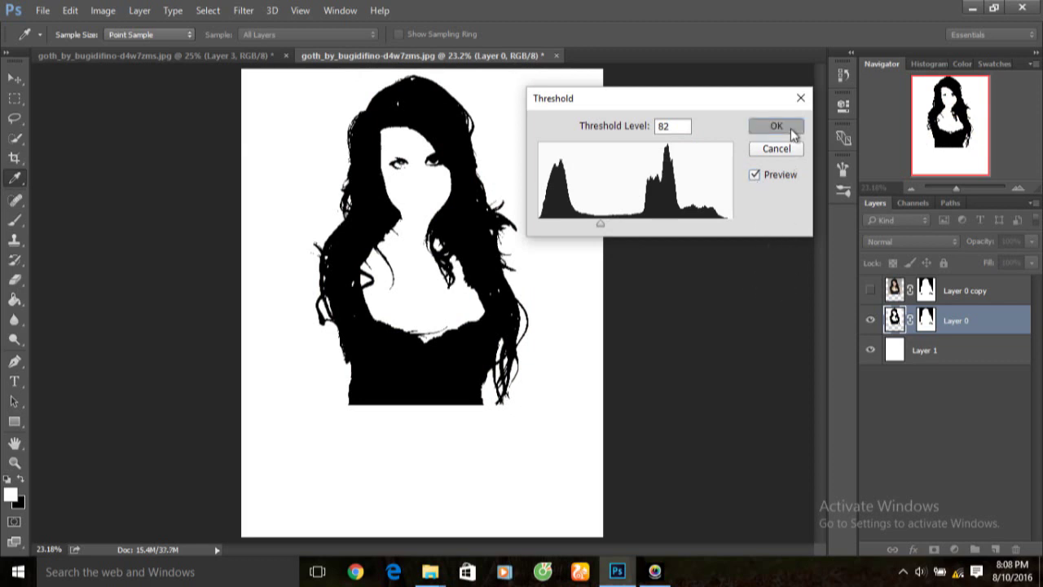
pyautogui.click(776, 126)
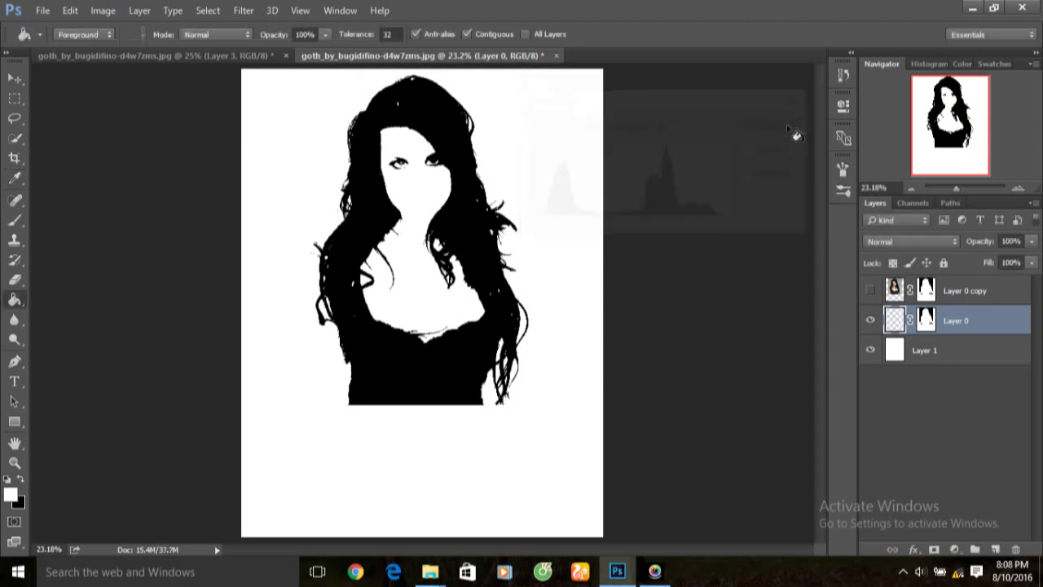
# Show and select Layer 0 copy and apply a Threshold at level 163.
pyautogui.click(870, 291)
pyautogui.click(969, 297)
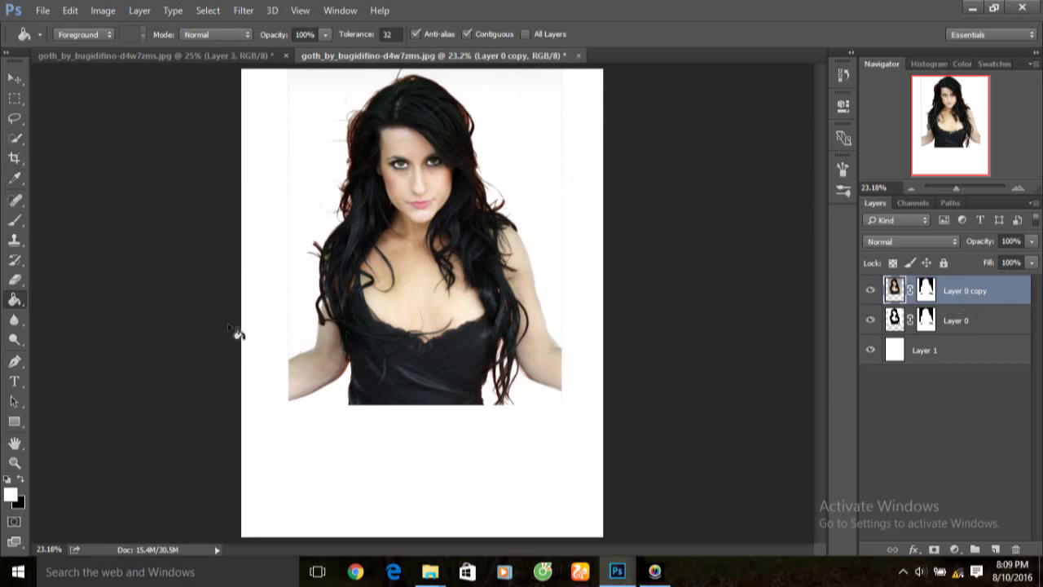
pyautogui.click(108, 16)
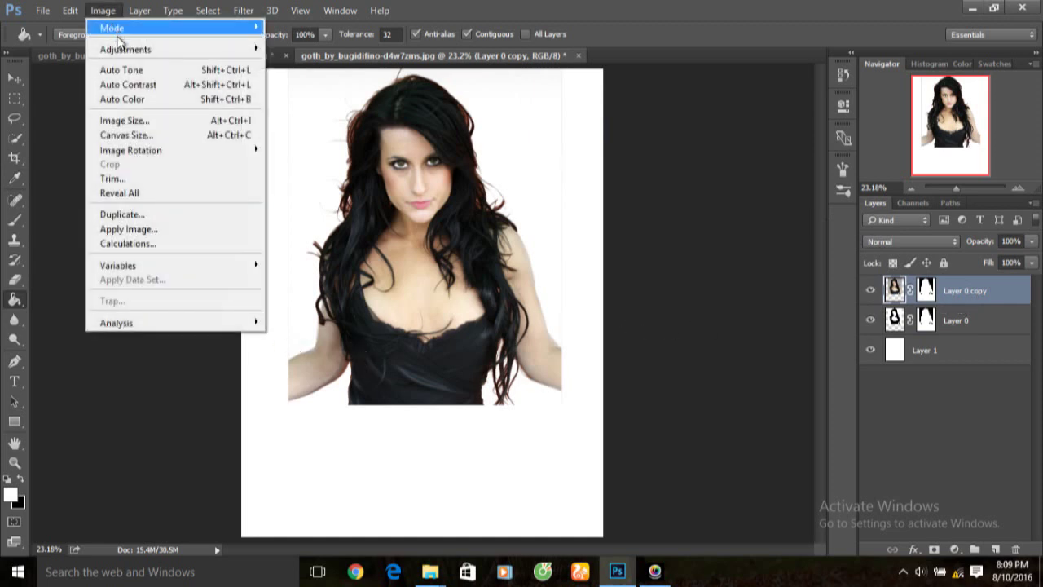
pyautogui.moveTo(125, 49)
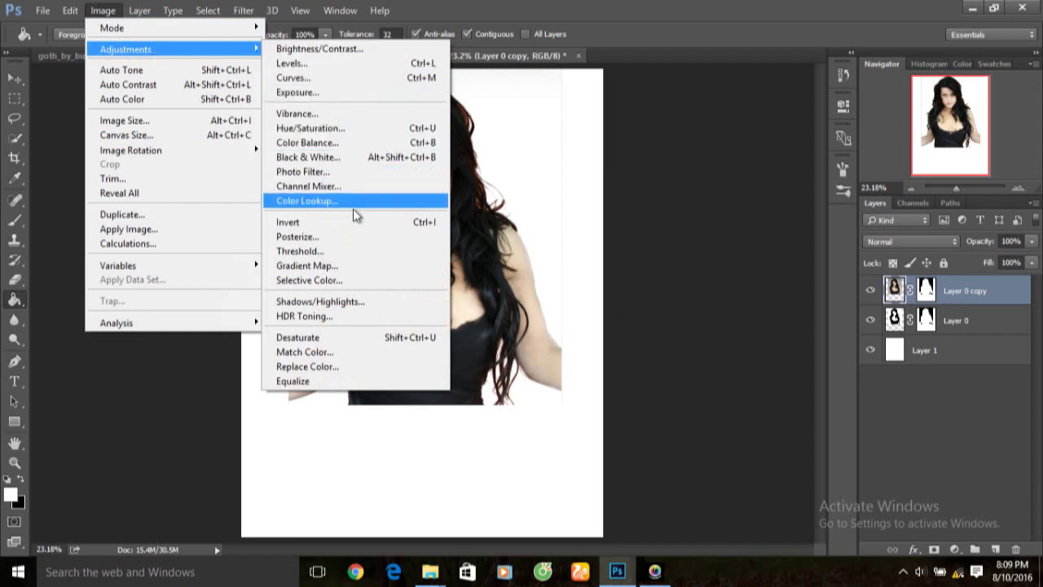
pyautogui.click(352, 256)
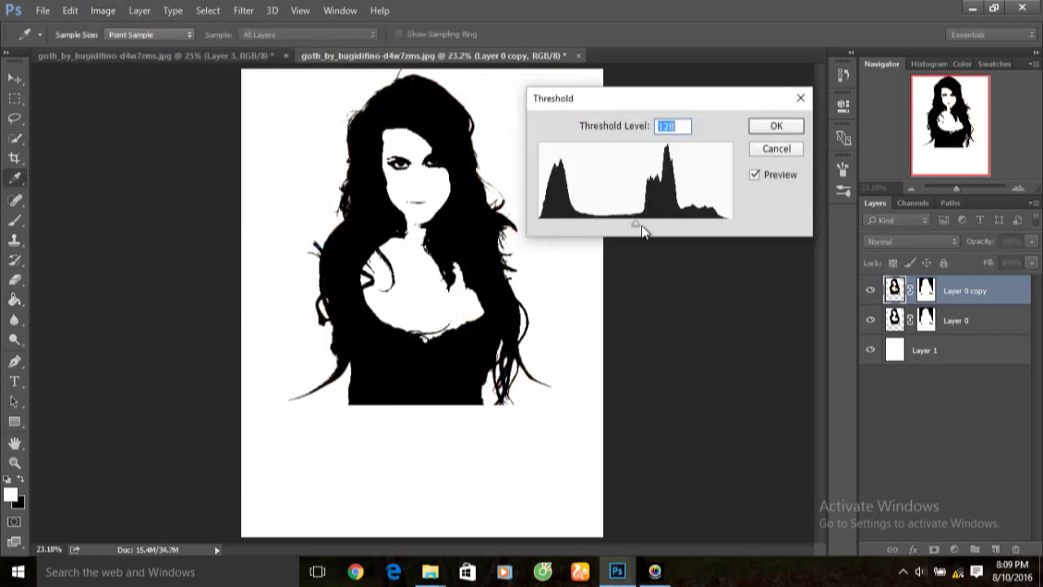
pyautogui.moveTo(642, 229); pyautogui.dragTo(663, 228)
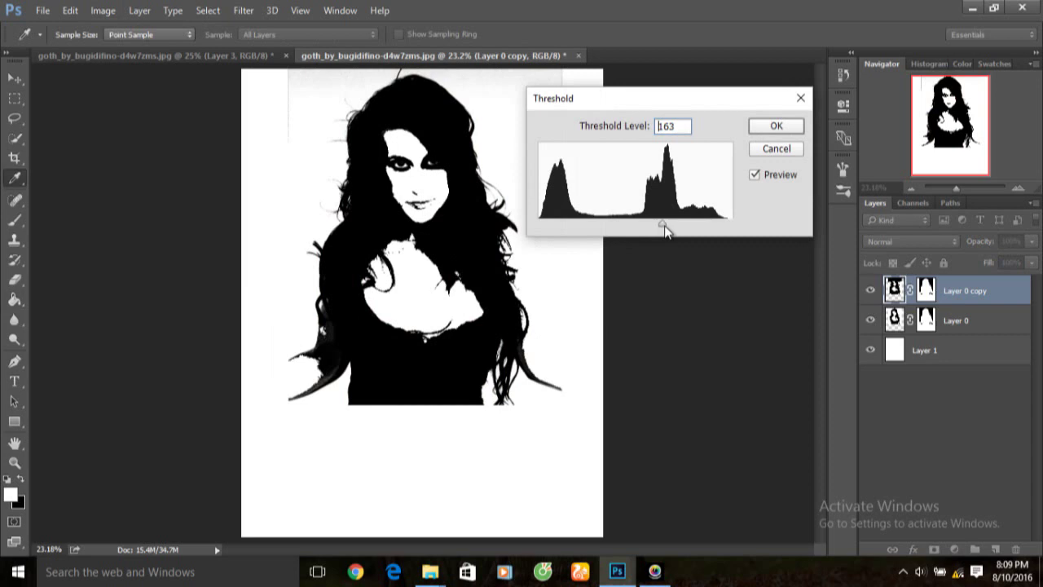
pyautogui.moveTo(664, 232); pyautogui.dragTo(663, 232)
pyautogui.click(780, 129)
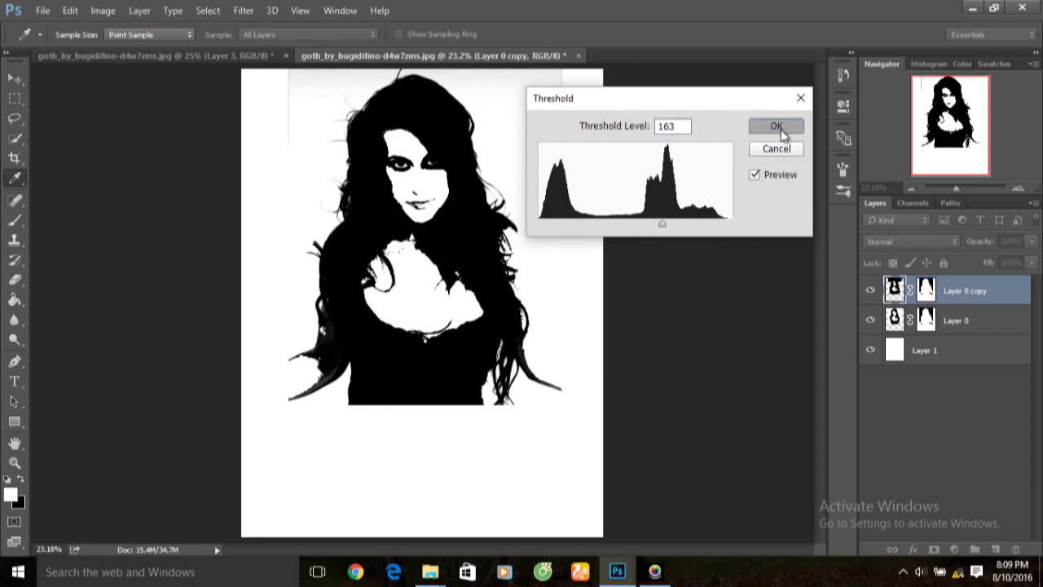
pyautogui.press('g')
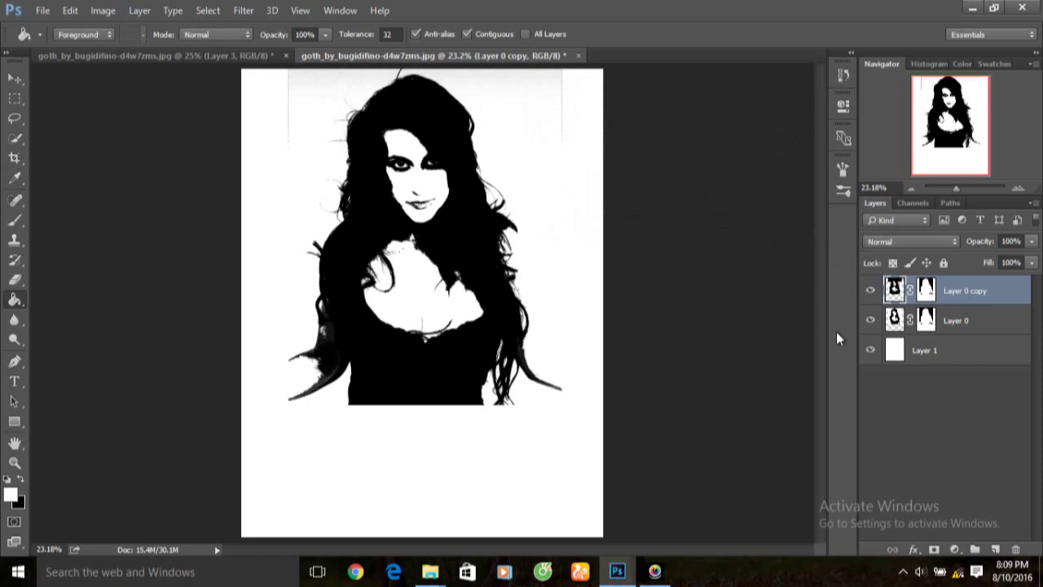
# Compare Layer 0 copy on and off, then target its layer mask.
pyautogui.click(871, 291)
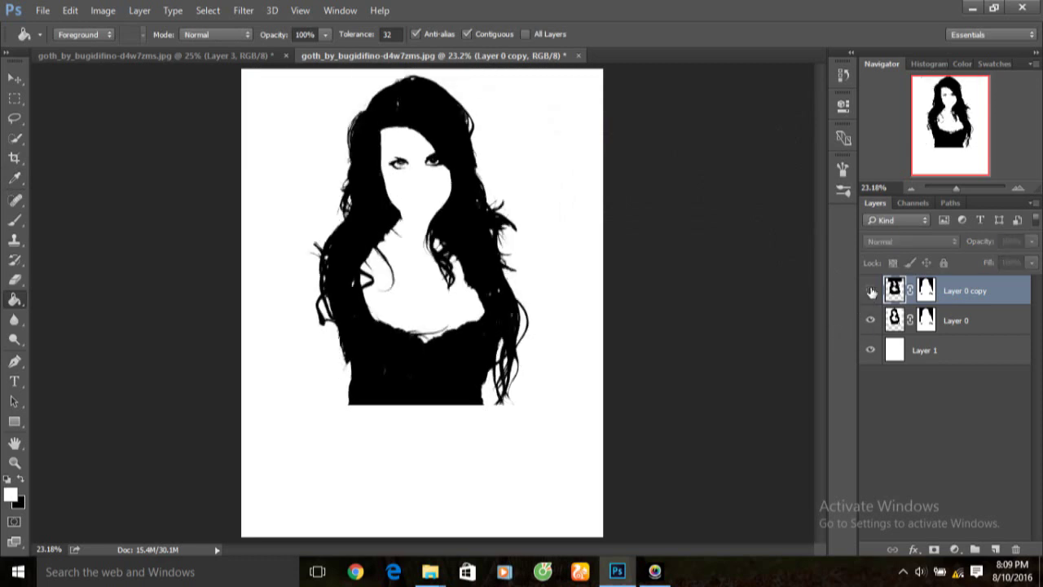
pyautogui.click(871, 291)
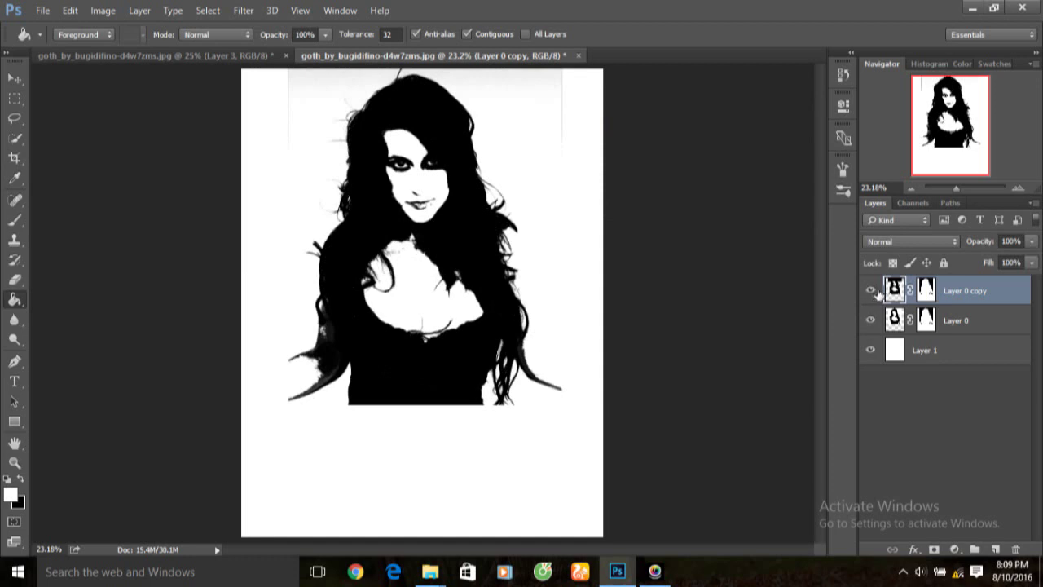
pyautogui.click(925, 291)
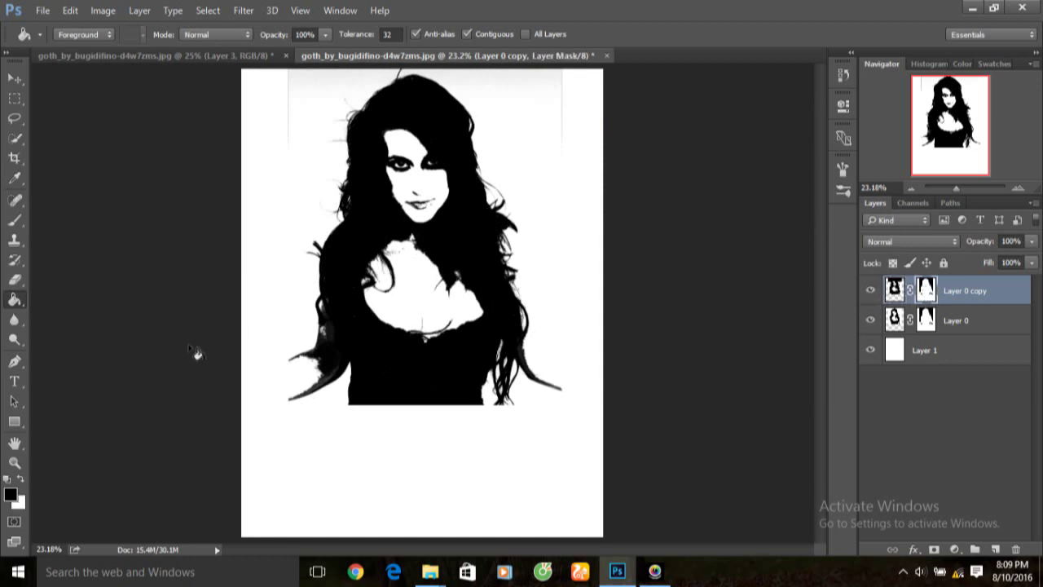
# Paint black with a soft round 50%-hardness brush over the lower-left and lower-right stray strands.
pyautogui.click(16, 222)
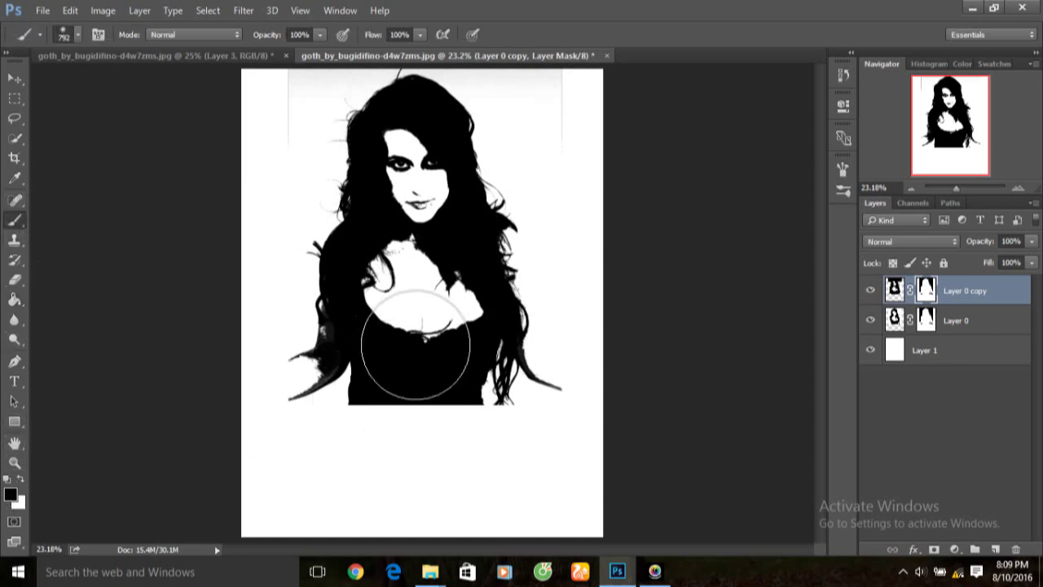
pyautogui.click(80, 35)
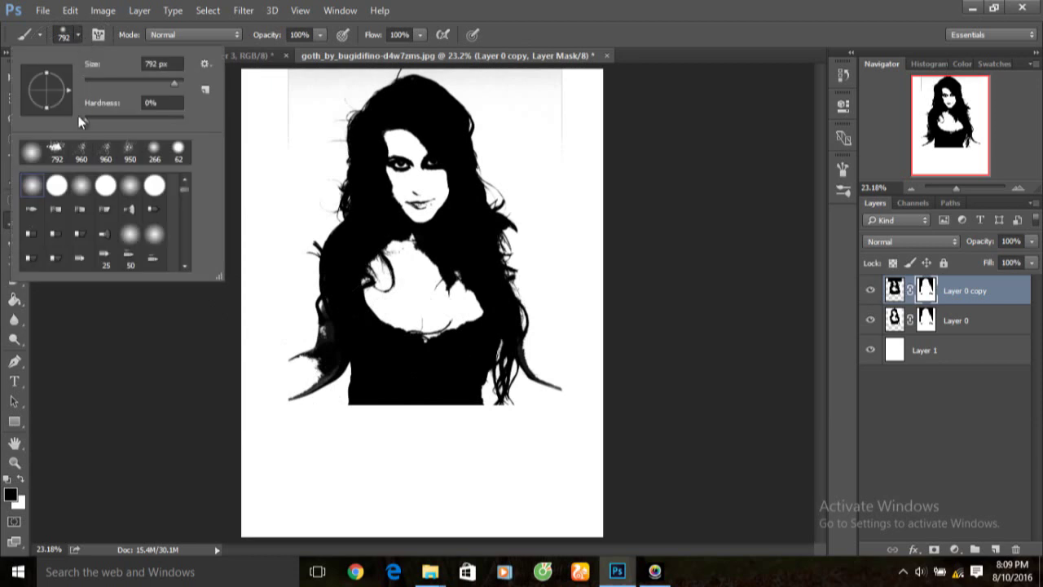
pyautogui.click(126, 121)
pyautogui.click(30, 181)
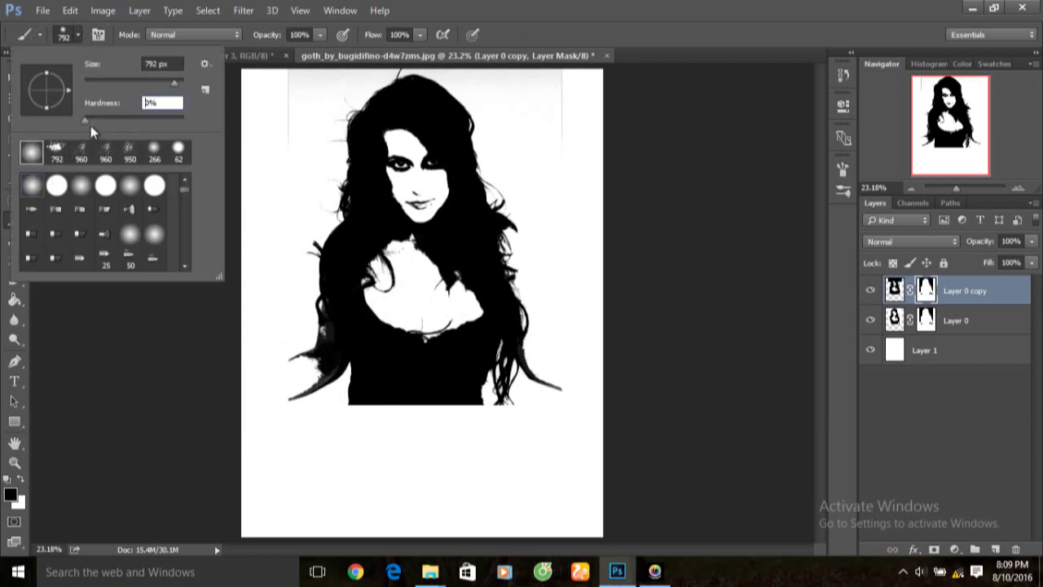
pyautogui.moveTo(90, 125); pyautogui.dragTo(123, 122)
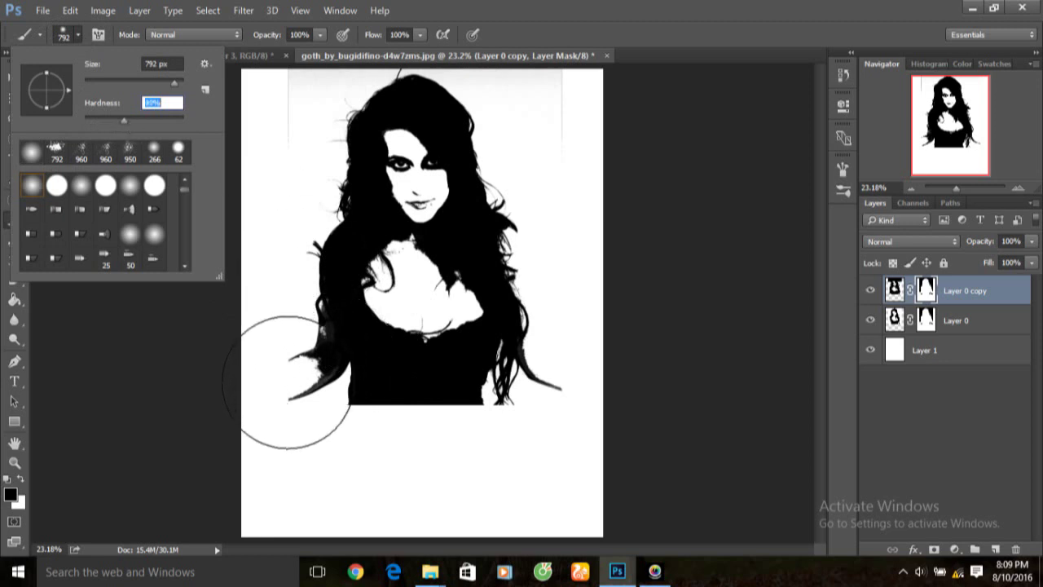
pyautogui.click(287, 382)
pyautogui.moveTo(277, 350)
pyautogui.mouseDown()
pyautogui.moveTo(281, 326)
pyautogui.moveTo(303, 405)
pyautogui.mouseUp()
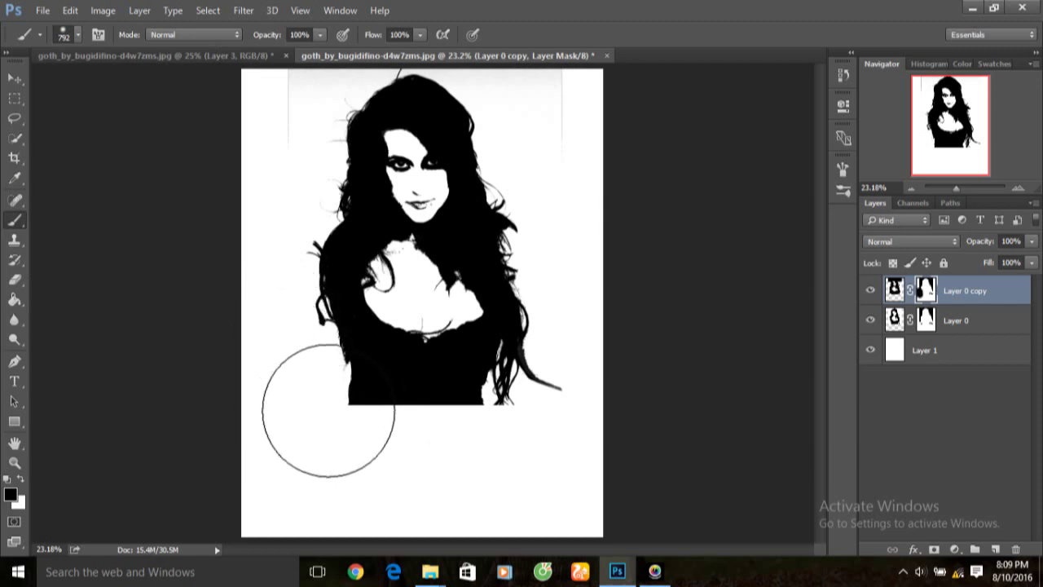
pyautogui.moveTo(561, 291); pyautogui.dragTo(559, 384)
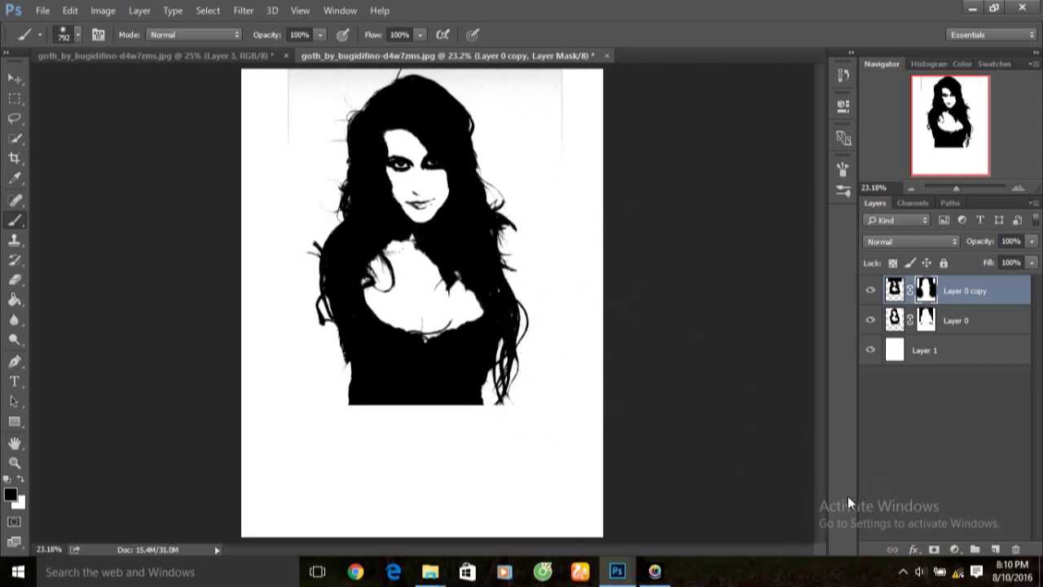
# Merge Layer 0 copy down into Layer 0, applying masks, and add a fresh layer mask.
pyautogui.rightClick(965, 295)
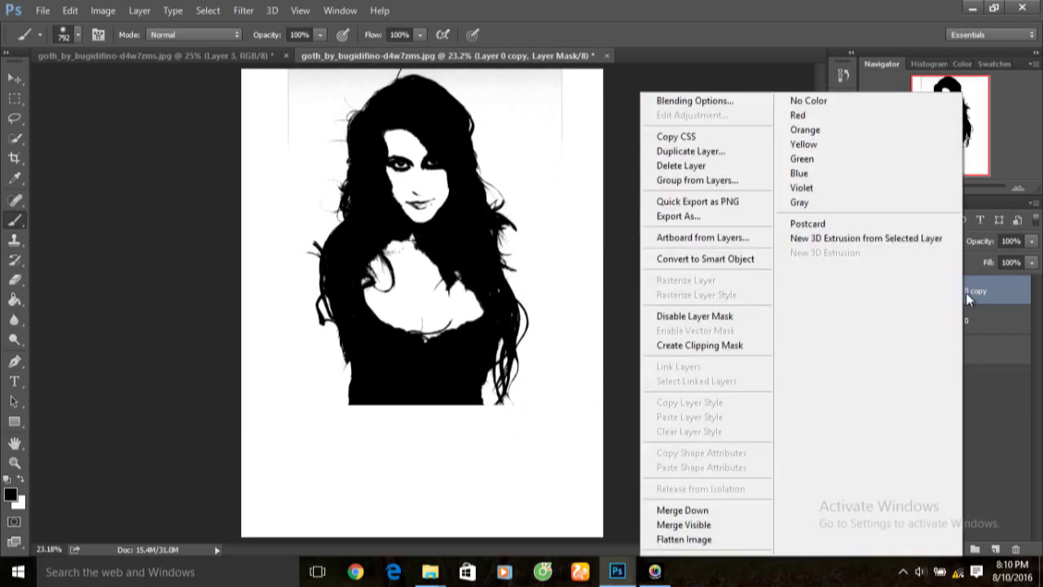
pyautogui.click(691, 511)
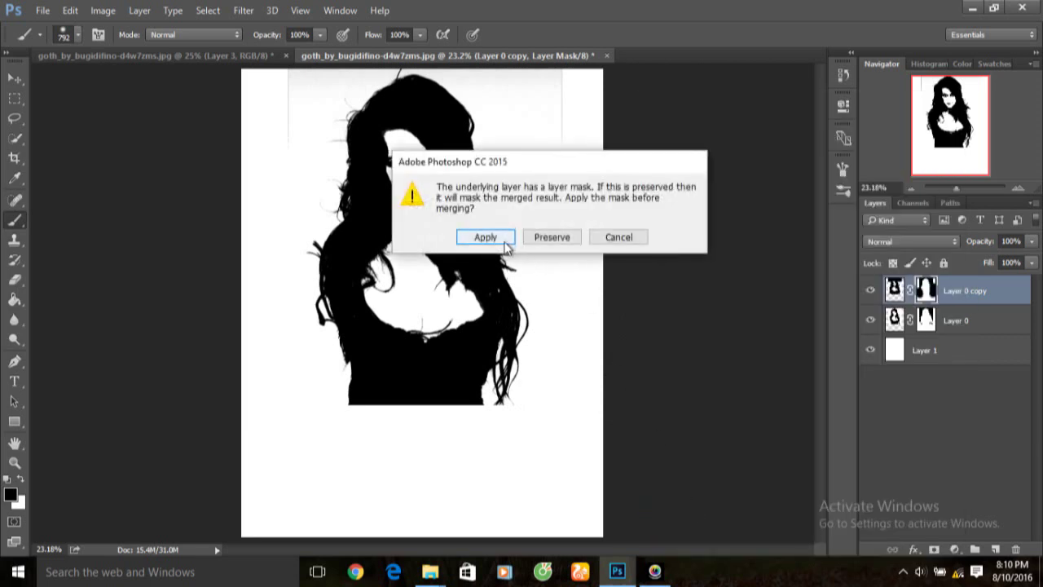
pyautogui.click(486, 237)
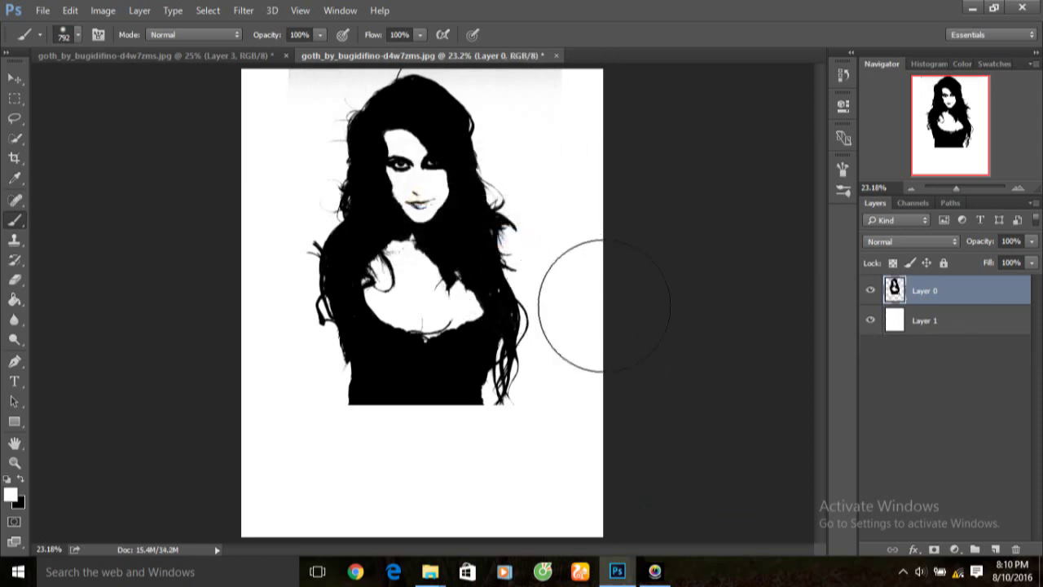
pyautogui.click(871, 292)
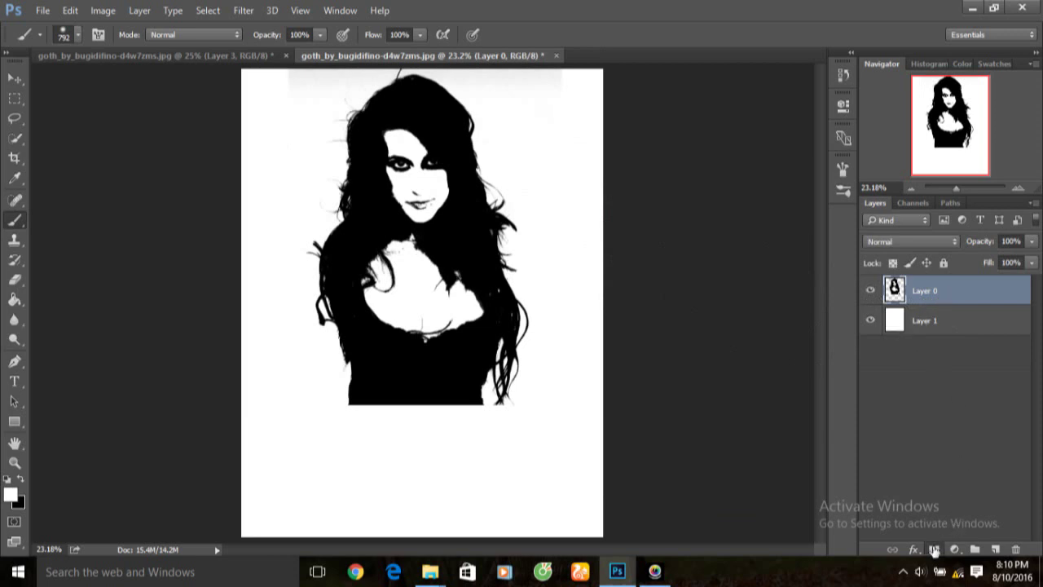
pyautogui.click(934, 550)
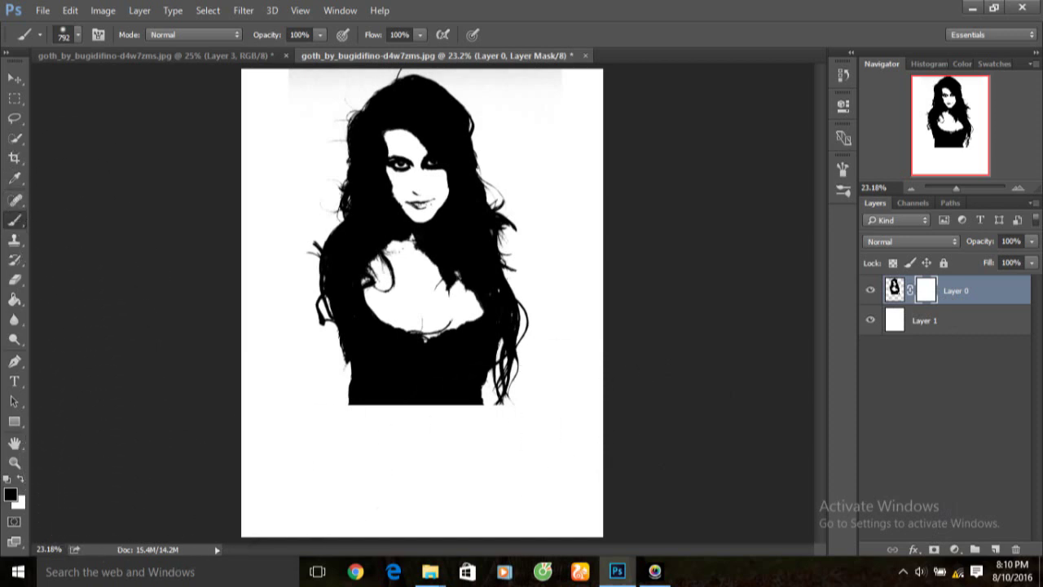
# Load the 'ink splatter set' brush file into the brush preset list.
pyautogui.click(79, 38)
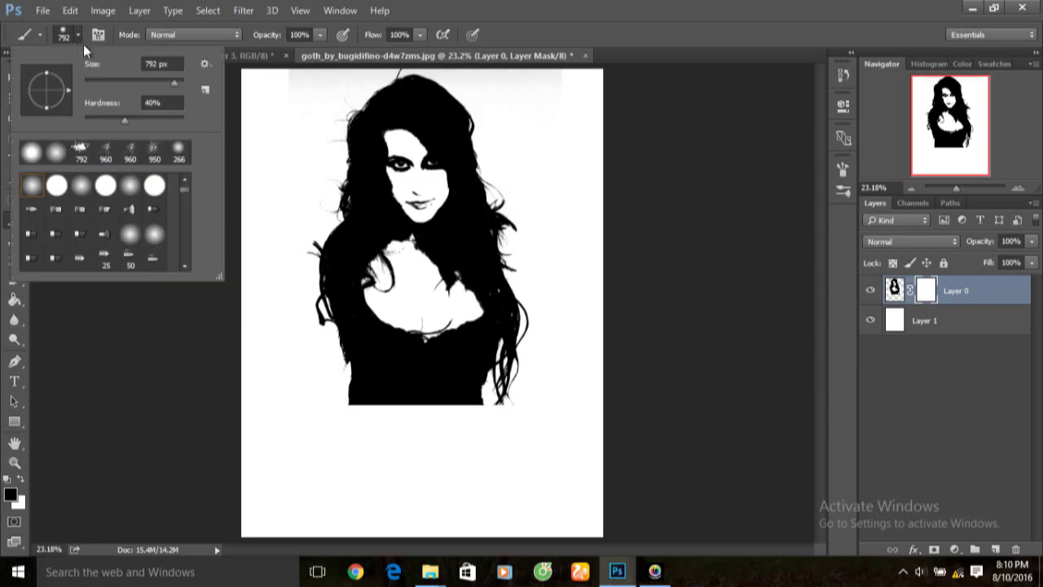
pyautogui.click(208, 63)
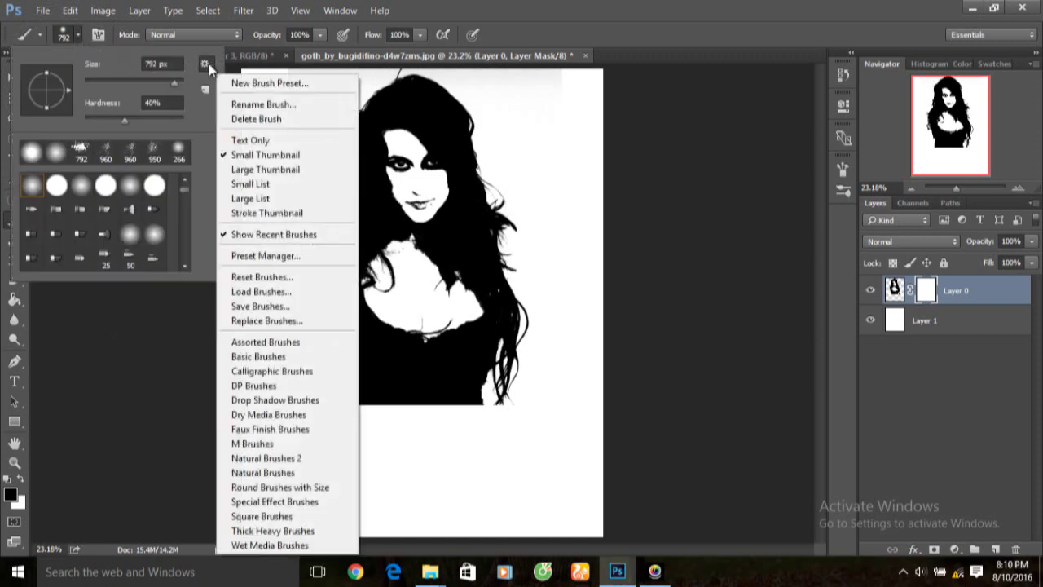
pyautogui.click(271, 292)
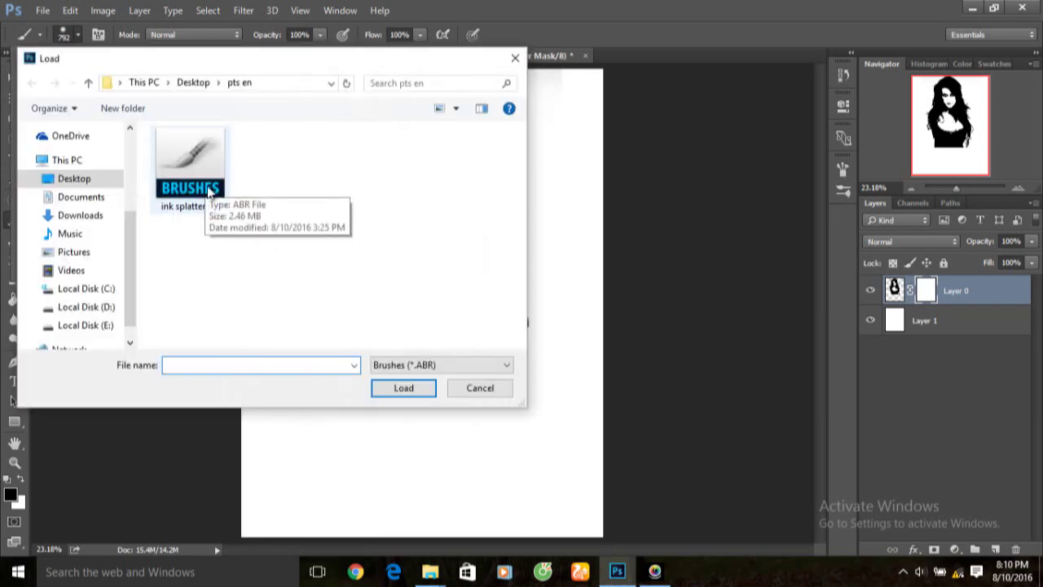
pyautogui.click(210, 191)
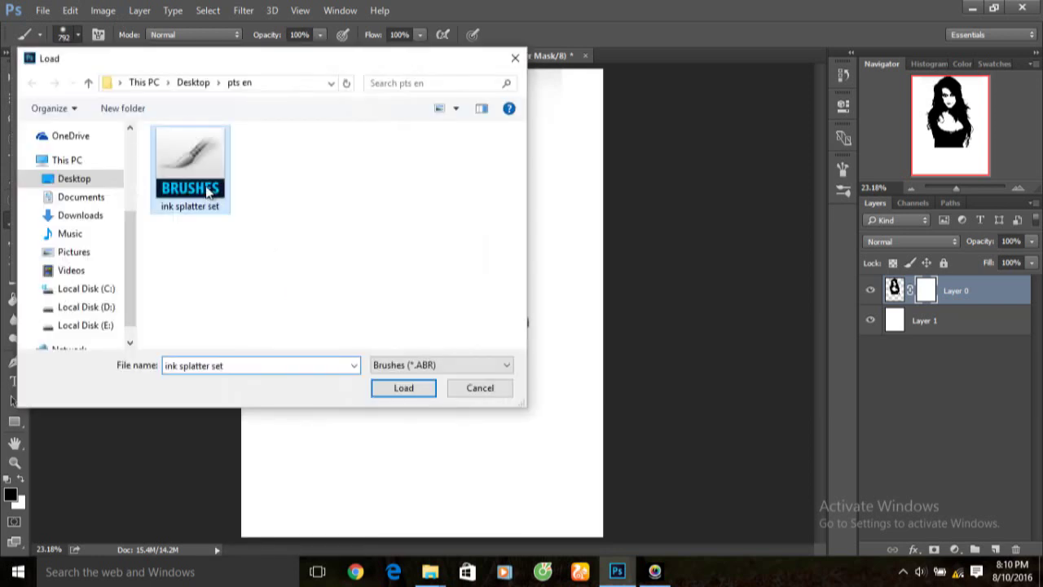
pyautogui.click(412, 392)
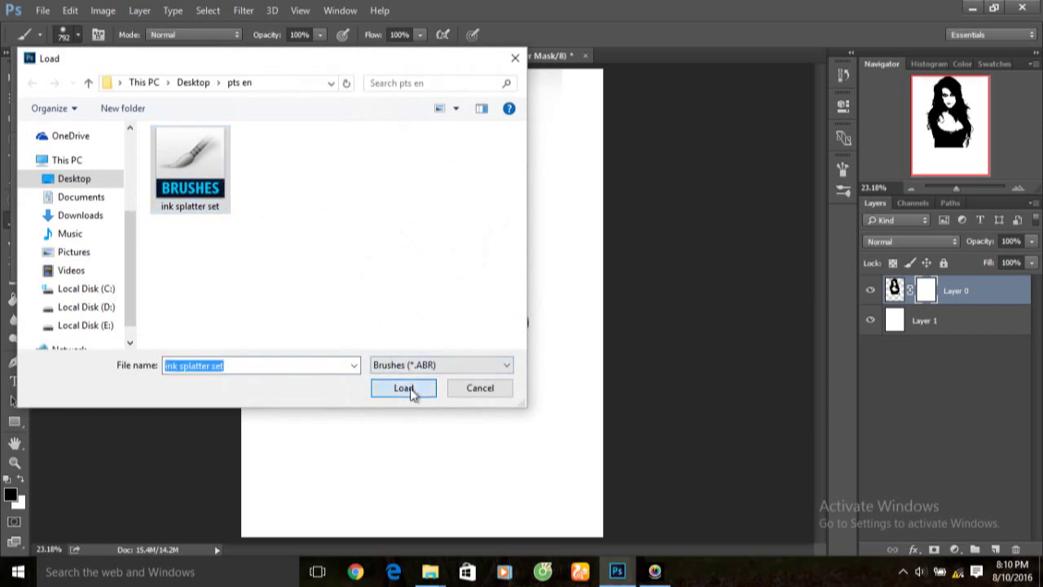
pyautogui.moveTo(185, 190)
pyautogui.mouseDown()
pyautogui.moveTo(191, 275)
pyautogui.moveTo(187, 263)
pyautogui.mouseUp()
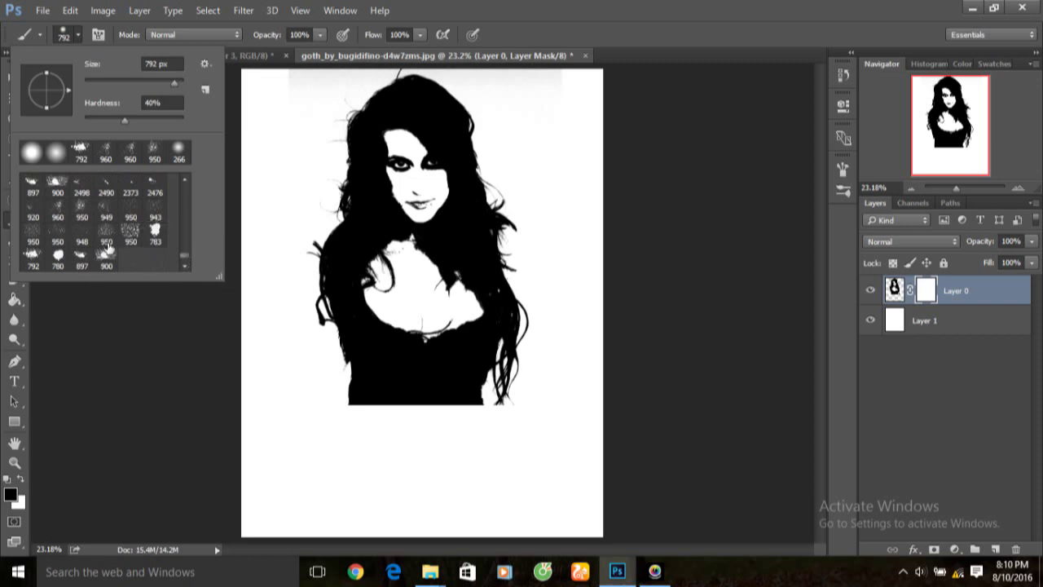
# Stamp white 950 px splatter into the black dress area of Layer 0's mask.
pyautogui.scroll(1, 112, 246)
pyautogui.scroll(1, 129, 242)
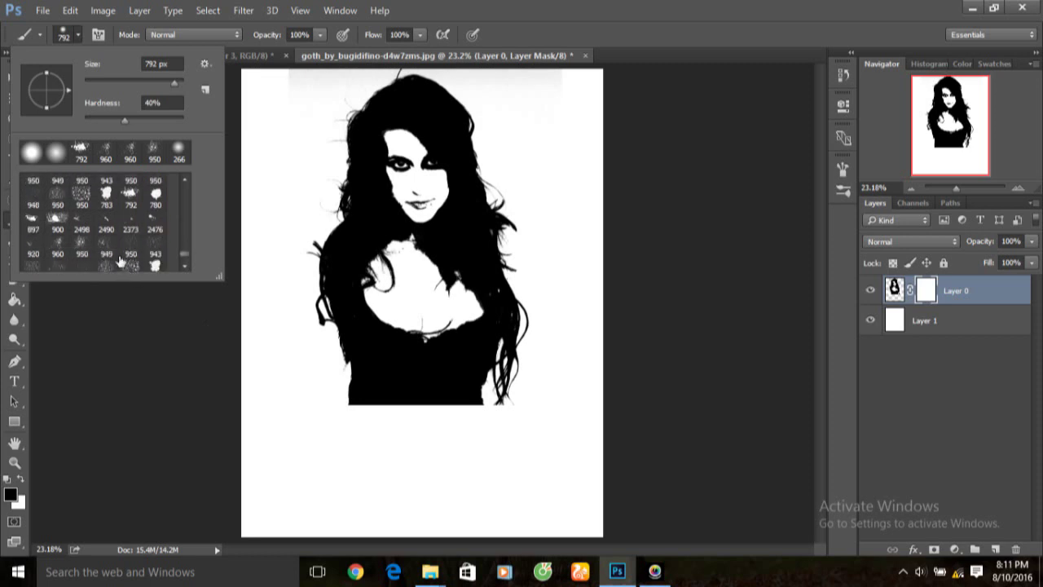
pyautogui.click(154, 152)
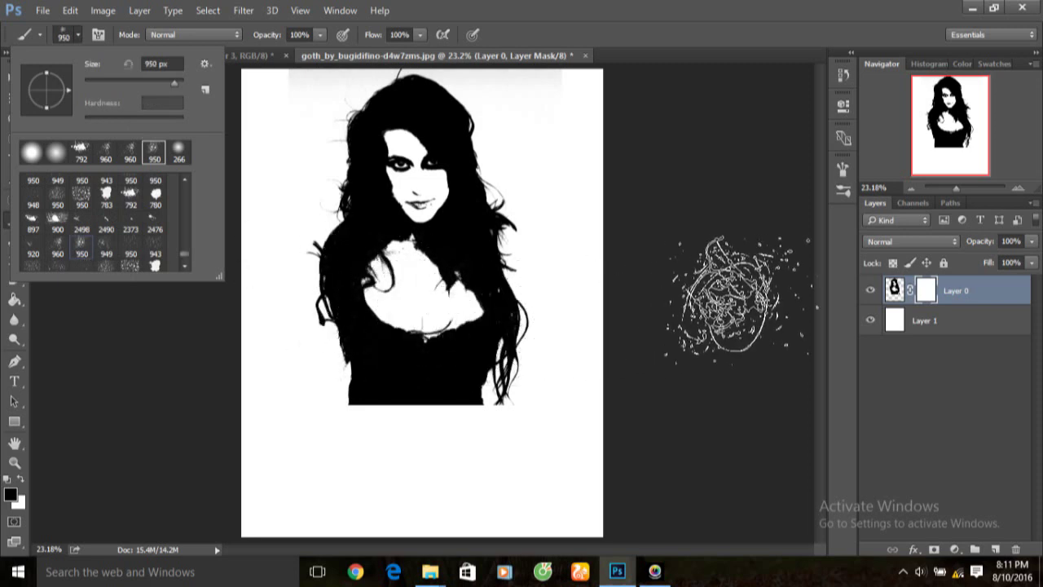
pyautogui.click(725, 305)
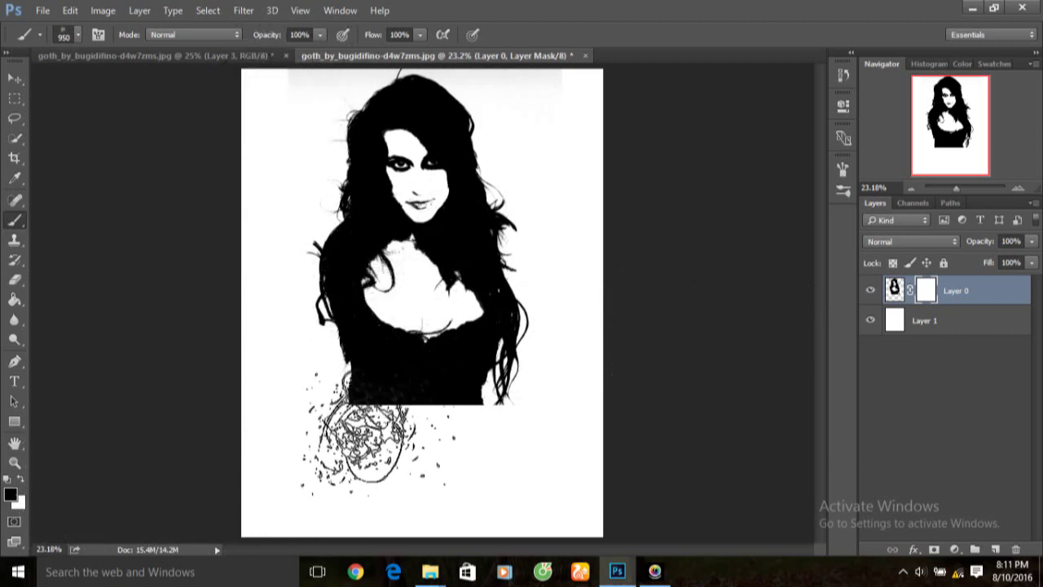
pyautogui.click(383, 415)
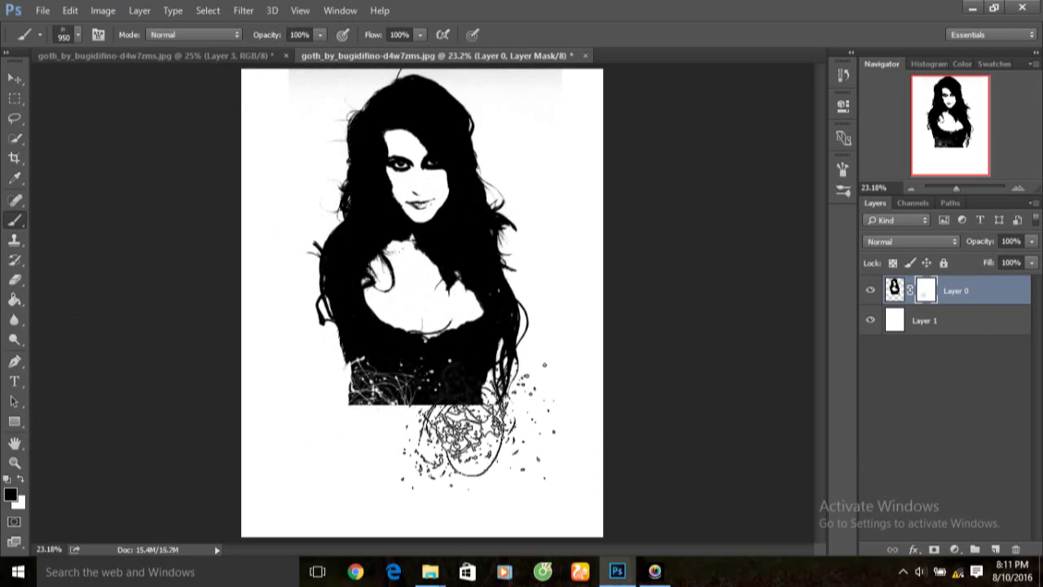
pyautogui.click(464, 415)
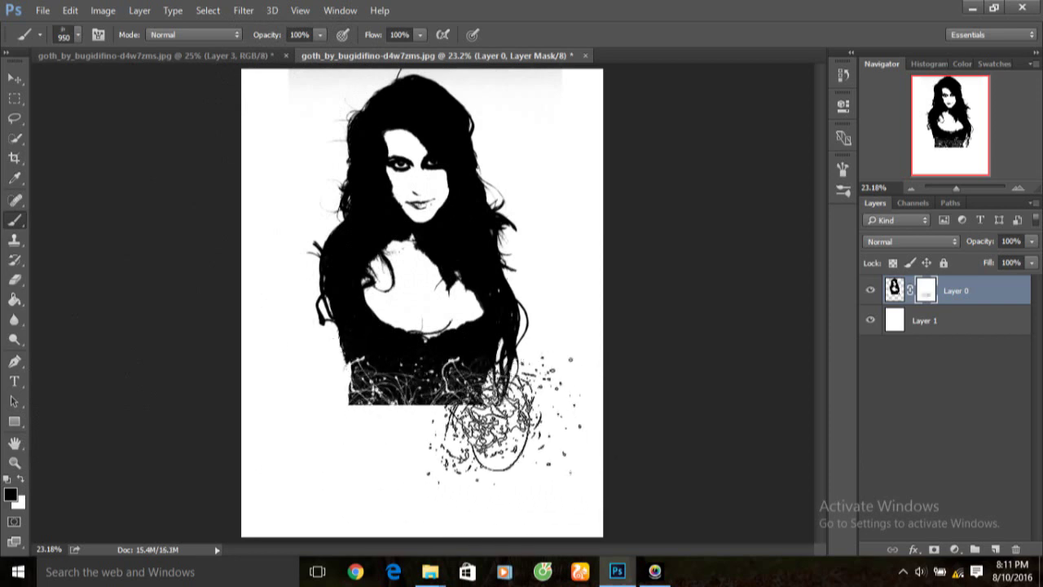
# Switch to the 960 px splatter brush and paint splatter across the face, hair and left side.
pyautogui.click(78, 38)
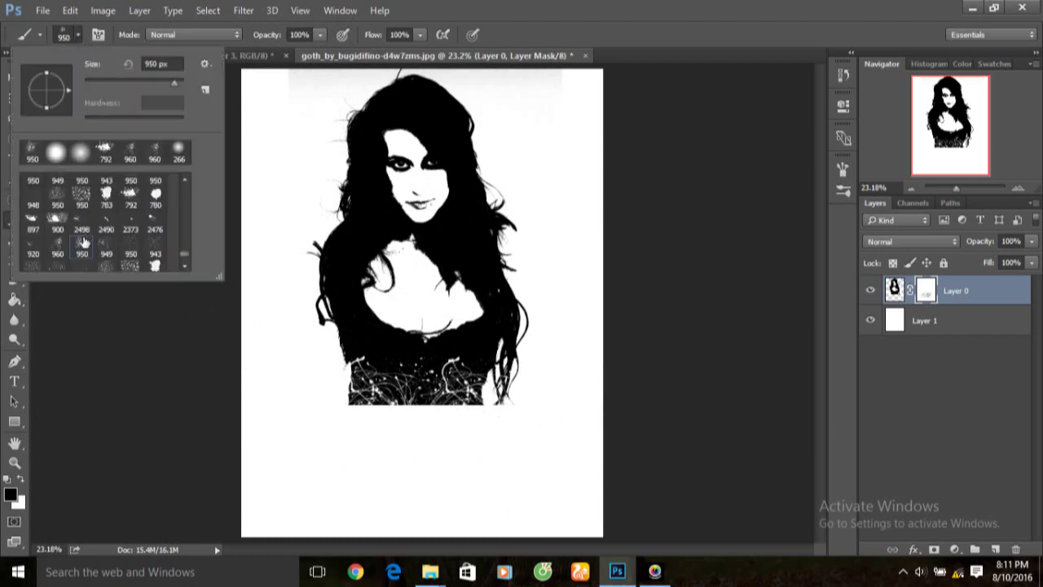
pyautogui.click(61, 248)
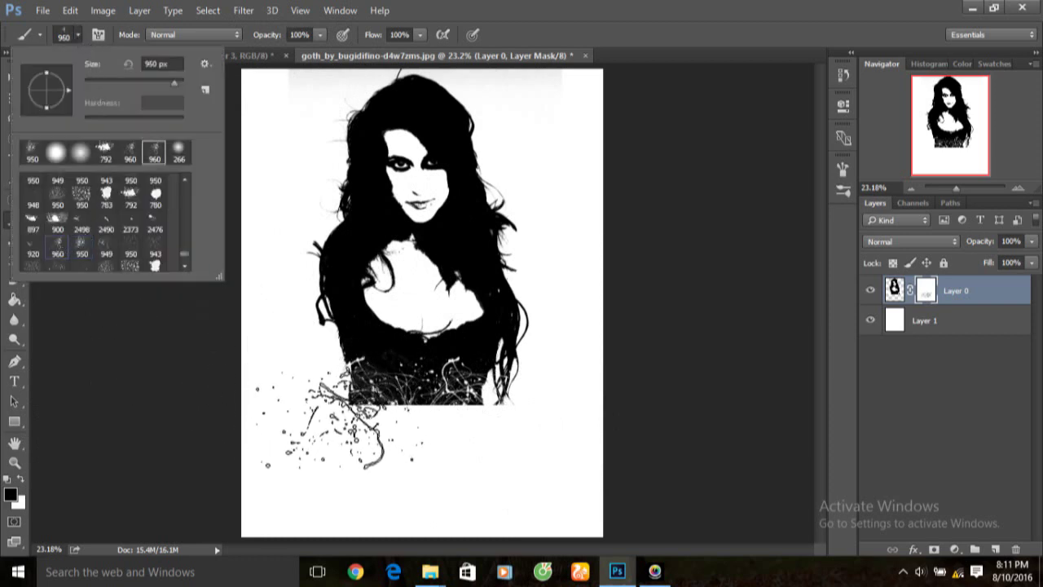
pyautogui.click(331, 411)
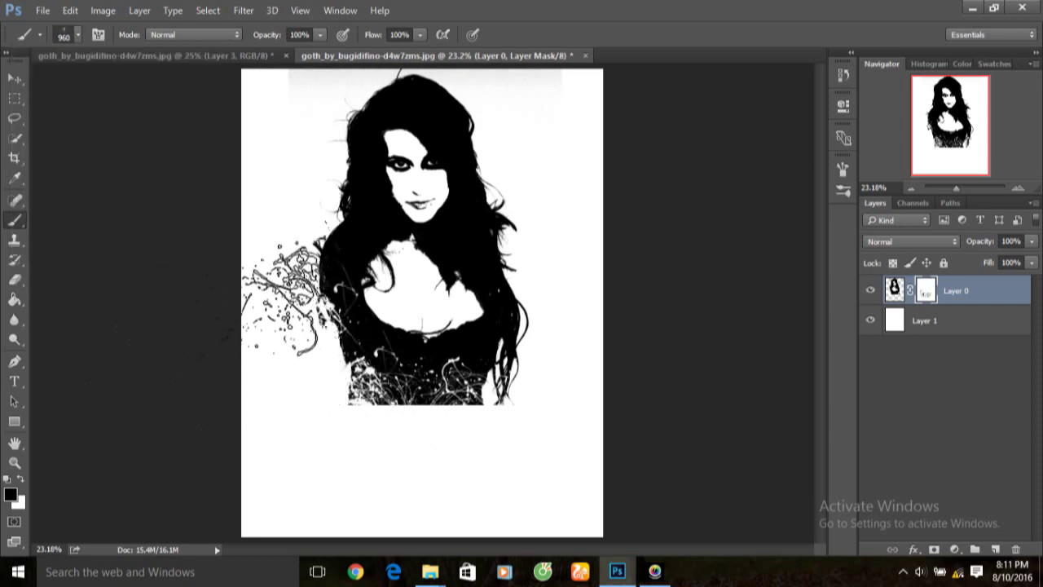
pyautogui.moveTo(326, 171); pyautogui.dragTo(485, 147)
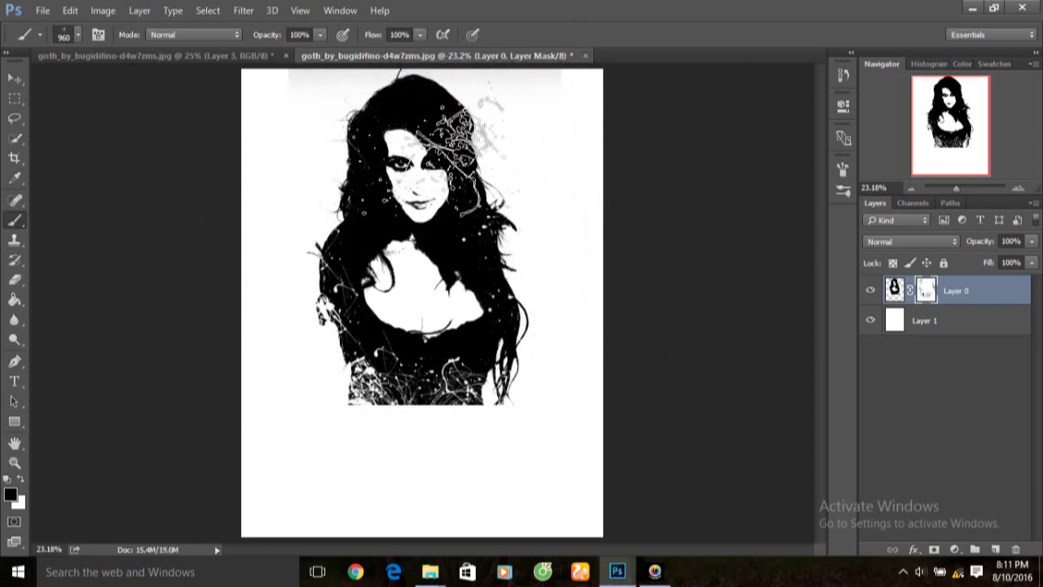
pyautogui.rightClick(444, 155)
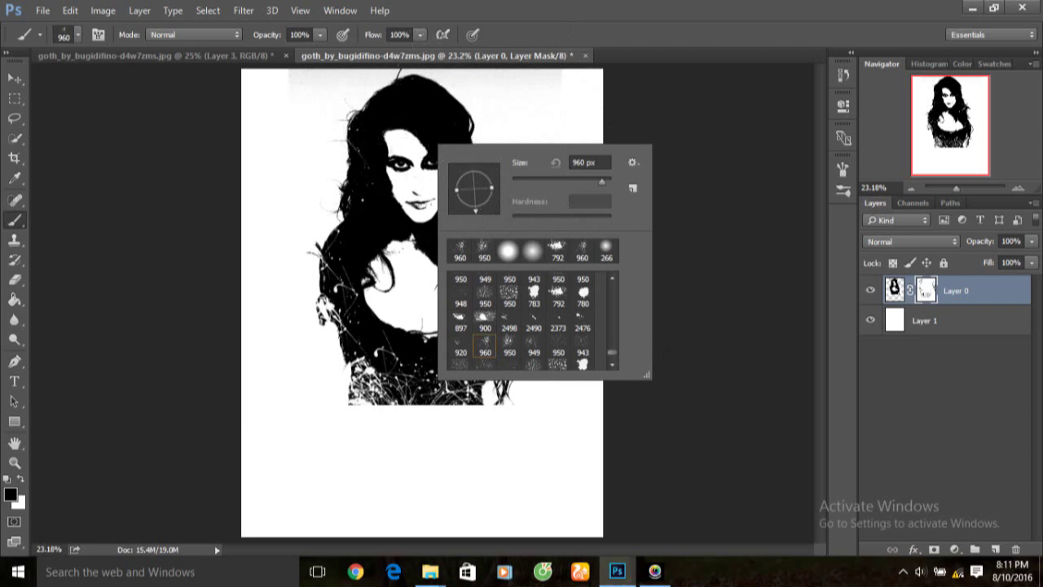
pyautogui.moveTo(359, 106); pyautogui.dragTo(294, 195)
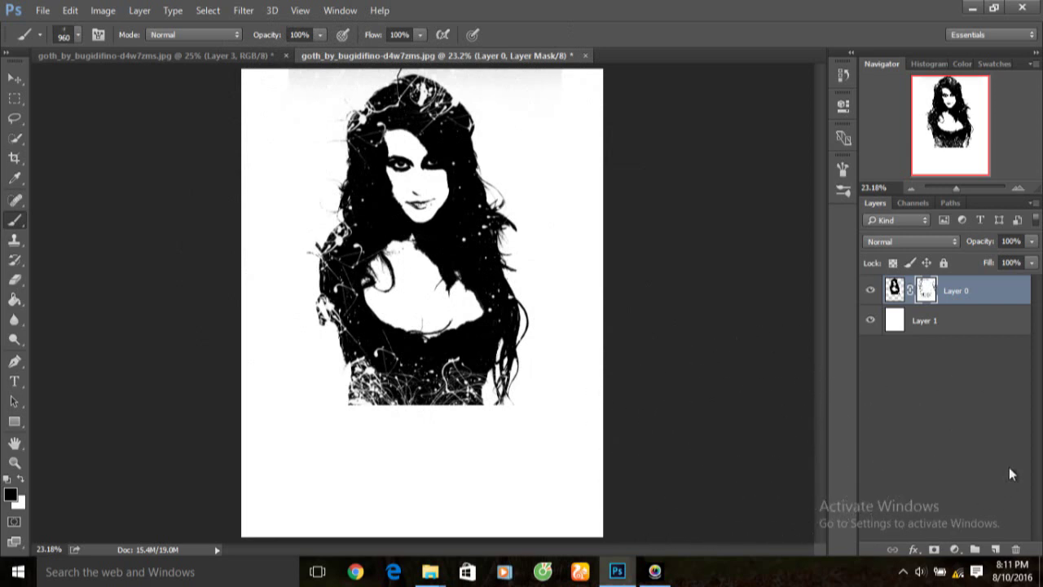
# Add a new layer, rotate the splatter tip, and stamp black splatter below the figure.
pyautogui.click(996, 550)
pyautogui.press('x')
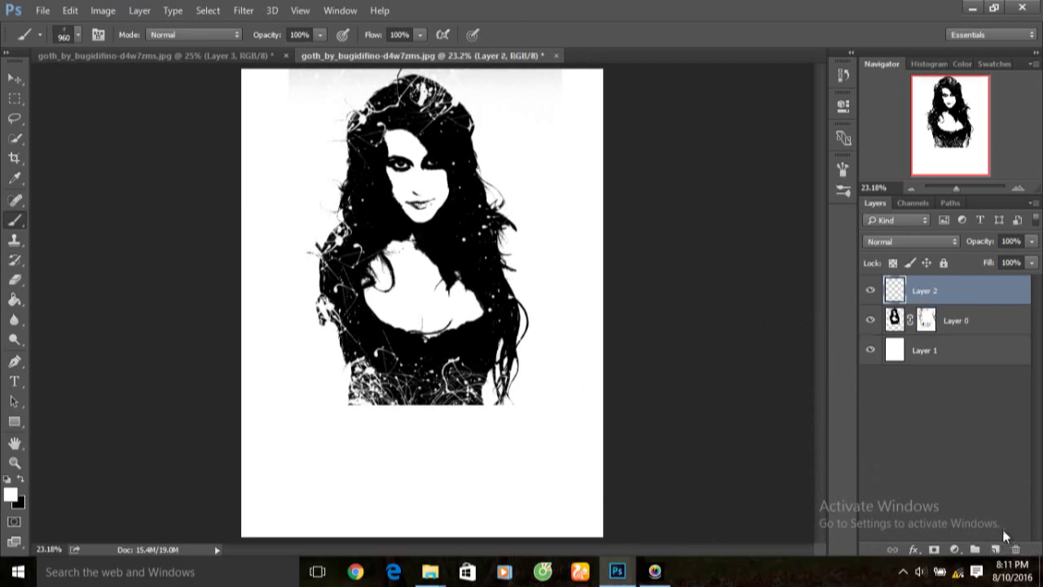
pyautogui.rightClick(482, 382)
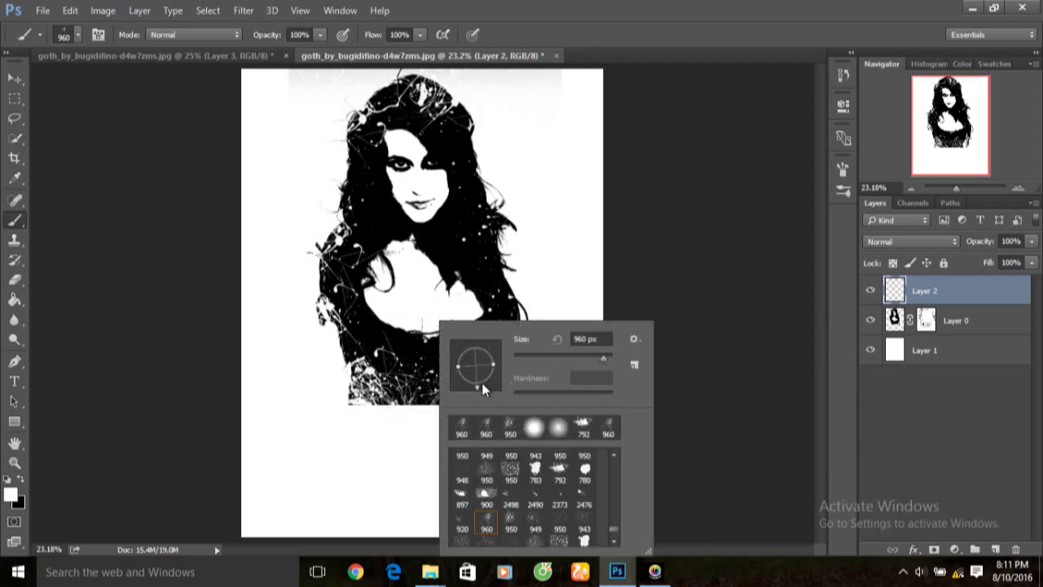
pyautogui.moveTo(505, 378); pyautogui.dragTo(501, 344)
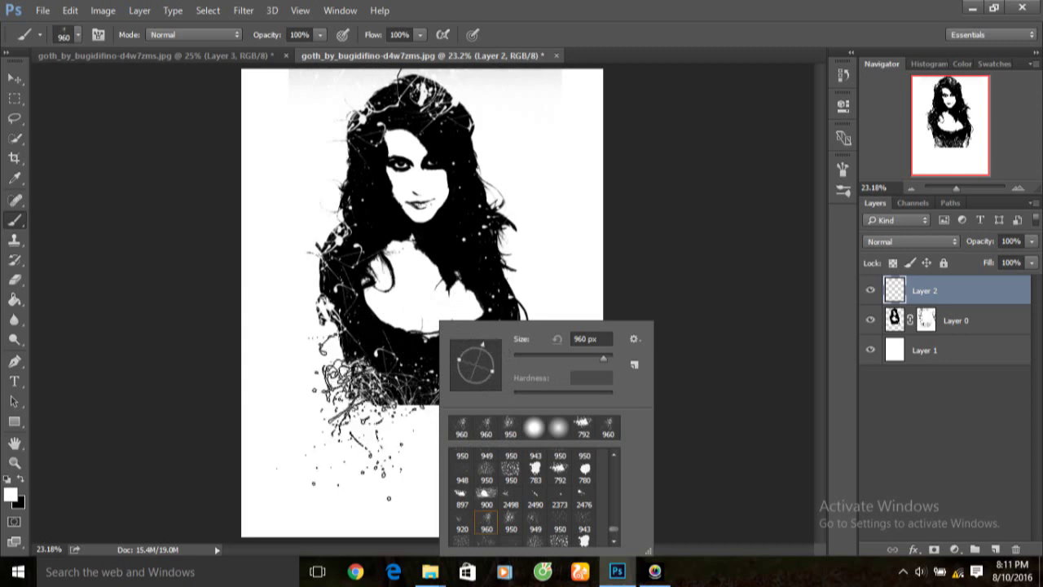
pyautogui.click(374, 440)
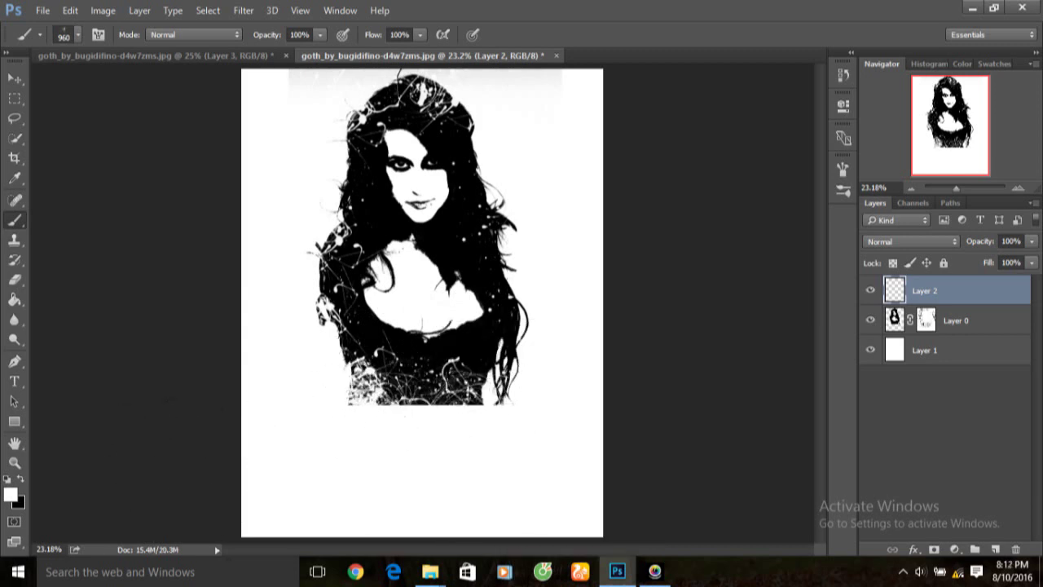
pyautogui.click(23, 481)
pyautogui.click(417, 436)
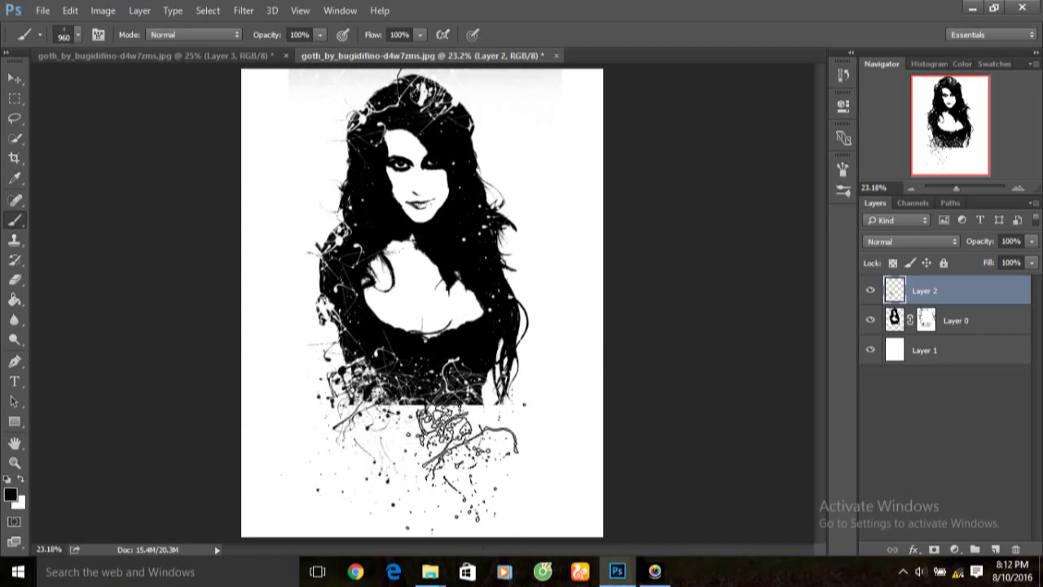
pyautogui.click(456, 460)
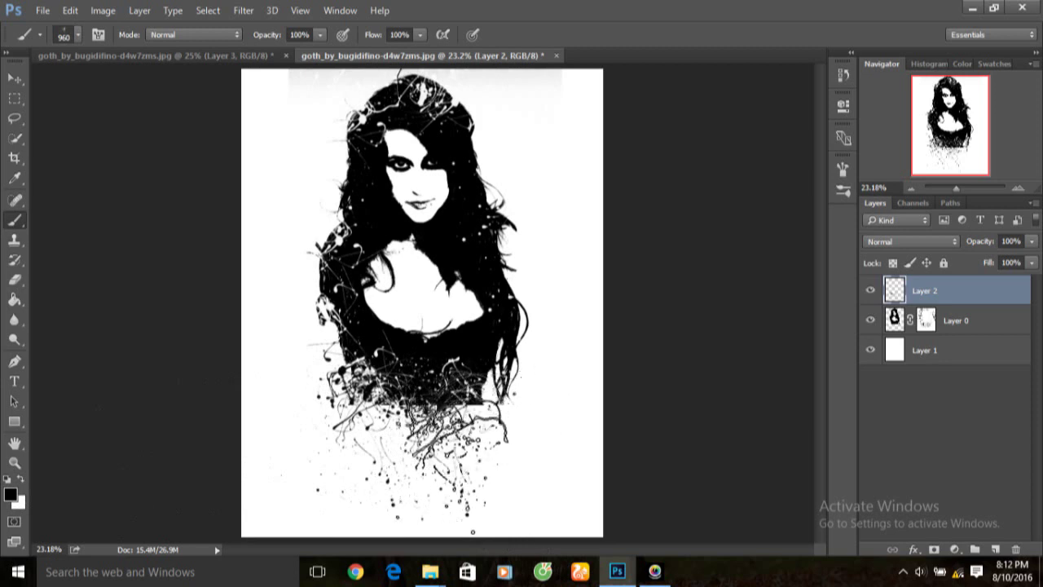
pyautogui.click(485, 442)
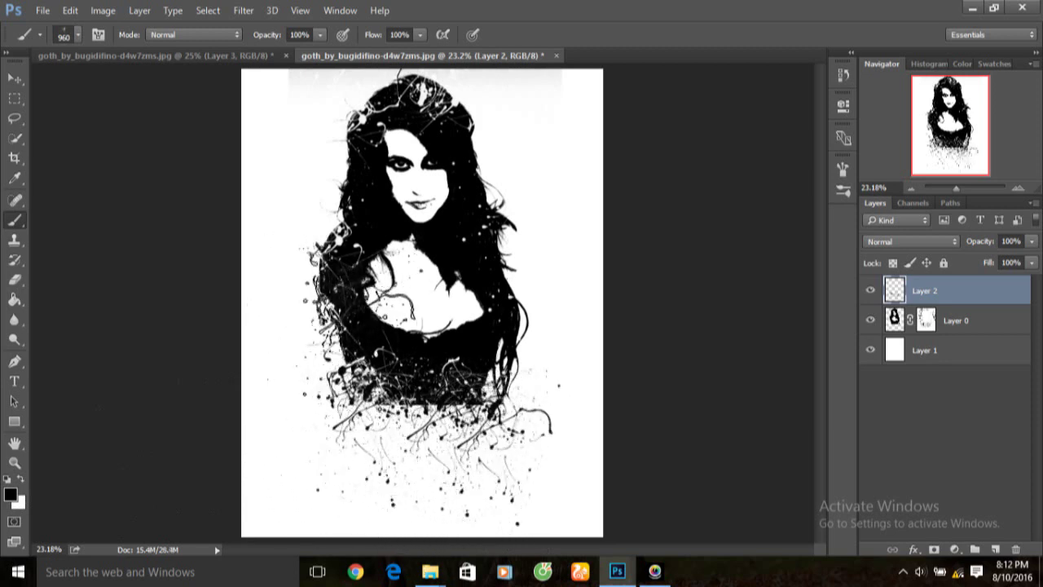
# Re-angle the tip and stamp black splatter left of the head, over the chest and along the right side.
pyautogui.rightClick(330, 321)
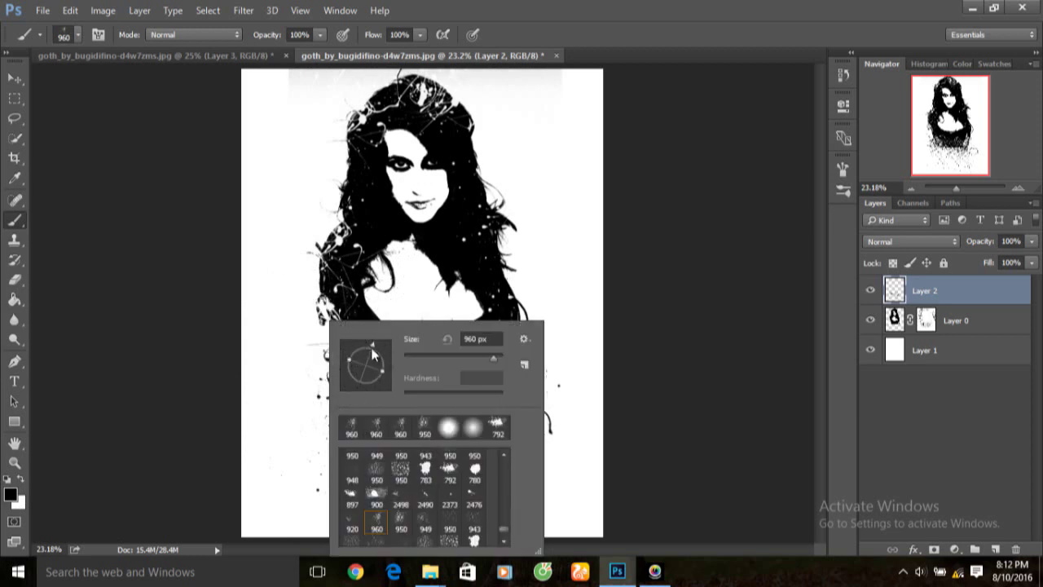
pyautogui.moveTo(373, 352); pyautogui.dragTo(349, 372)
pyautogui.press('Return')
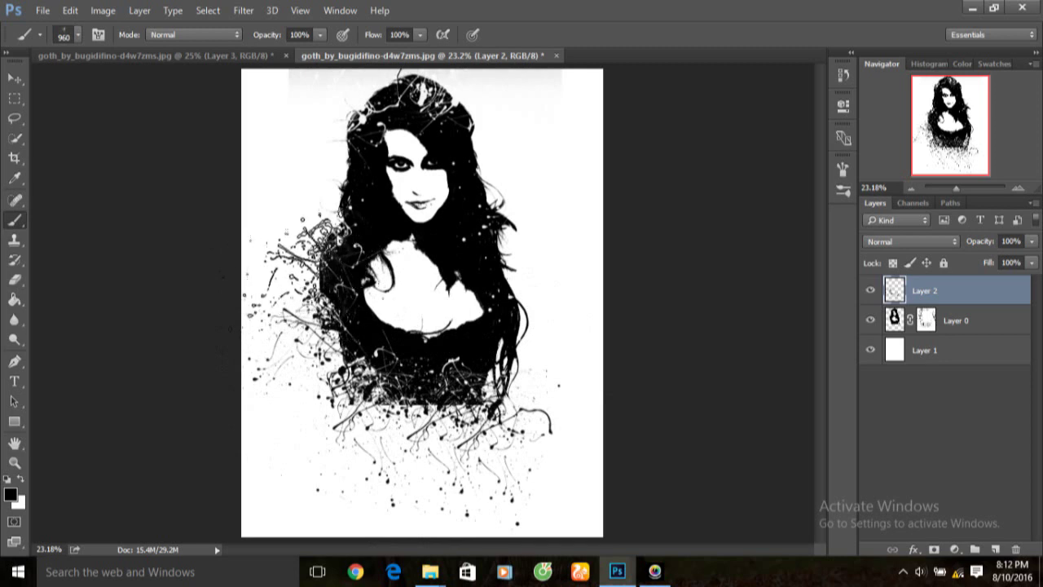
pyautogui.click(322, 175)
pyautogui.click(400, 289)
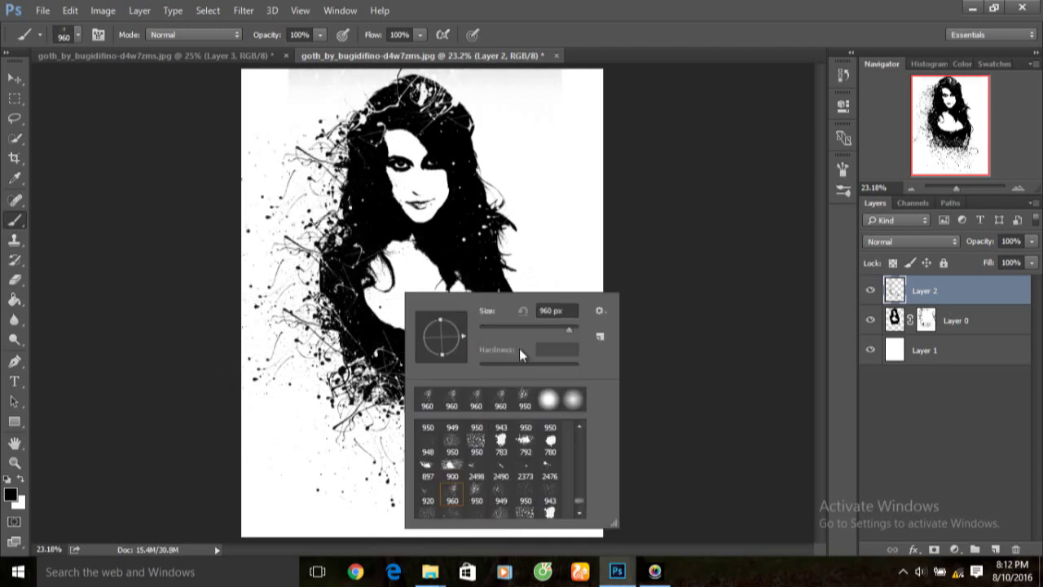
pyautogui.click(471, 229)
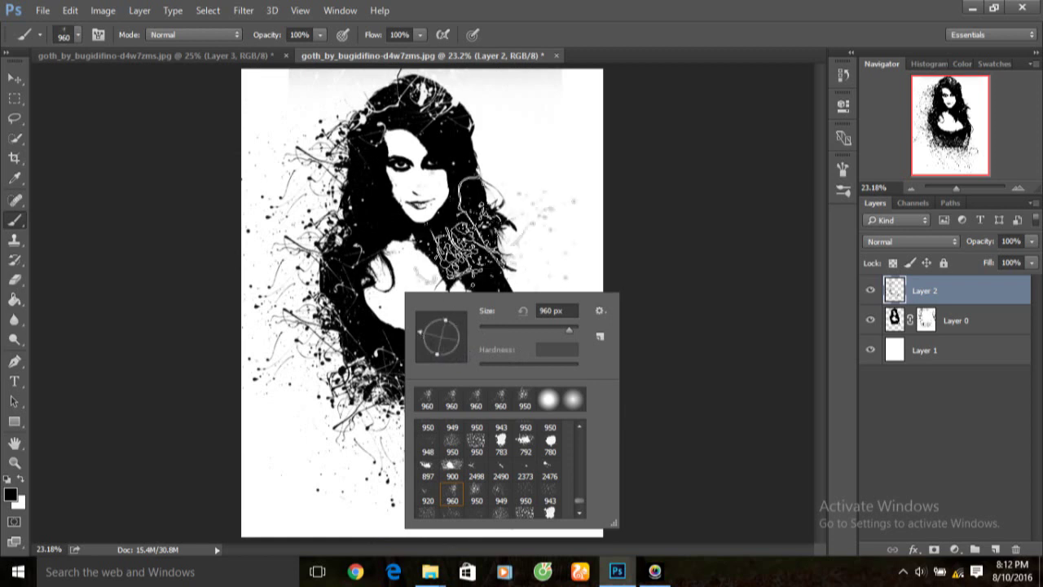
pyautogui.click(522, 222)
pyautogui.click(533, 306)
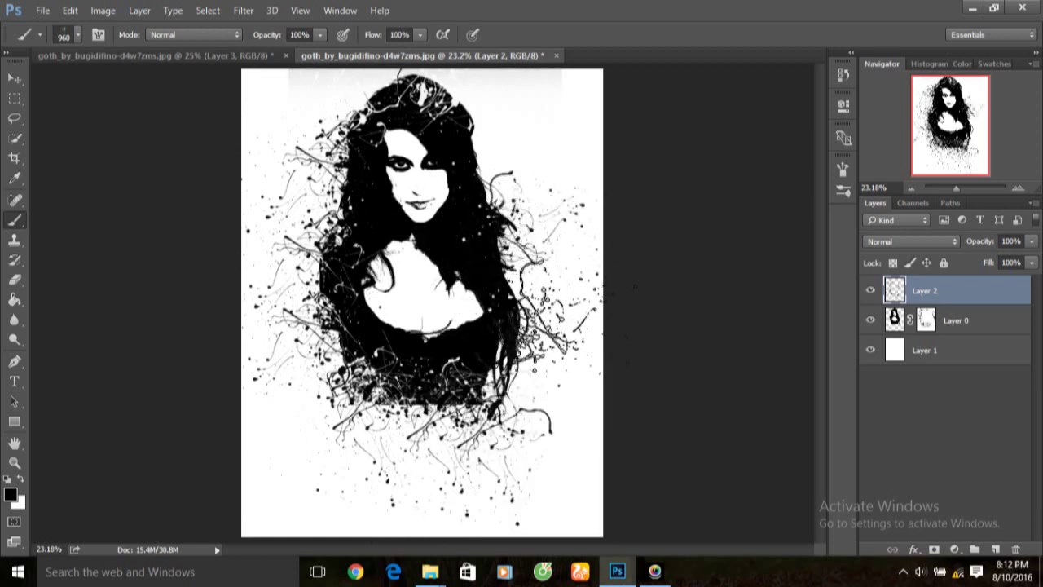
pyautogui.click(530, 220)
pyautogui.click(516, 187)
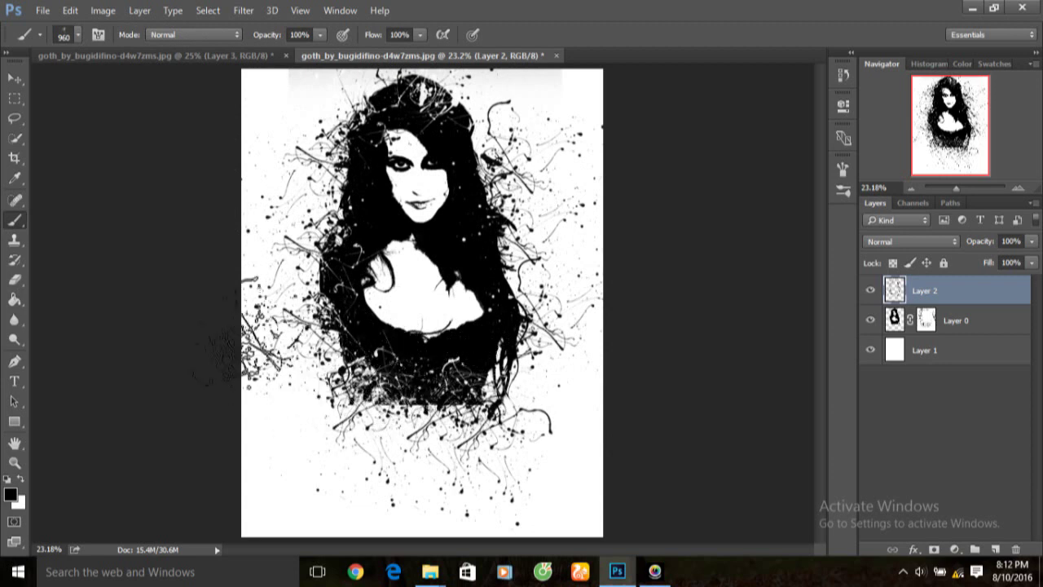
# Choose the 950 splatter brush preset and shrink it to 514 px.
pyautogui.click(79, 36)
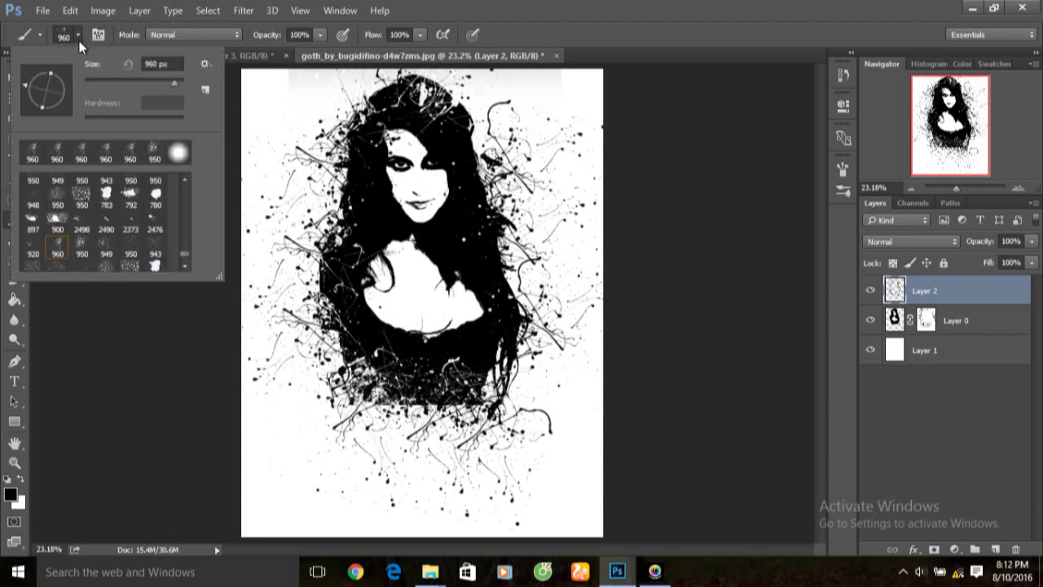
pyautogui.click(82, 247)
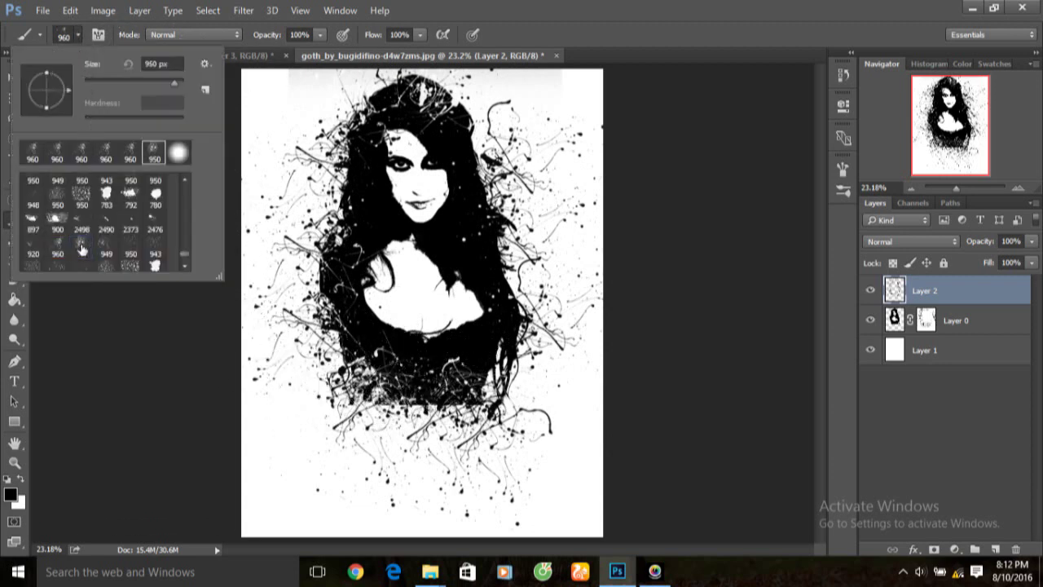
pyautogui.rightClick(514, 261)
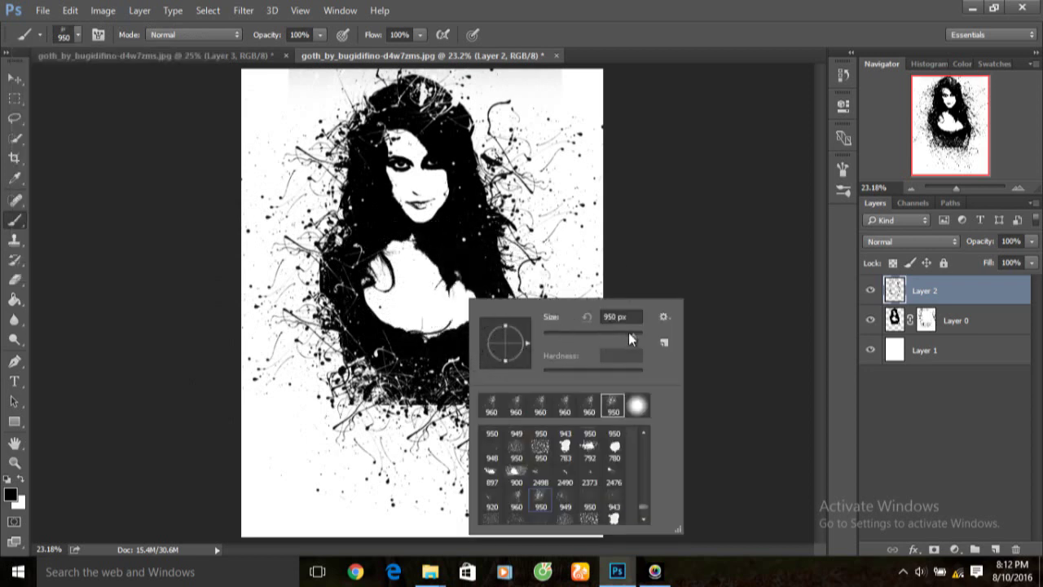
pyautogui.moveTo(628, 334); pyautogui.dragTo(615, 342)
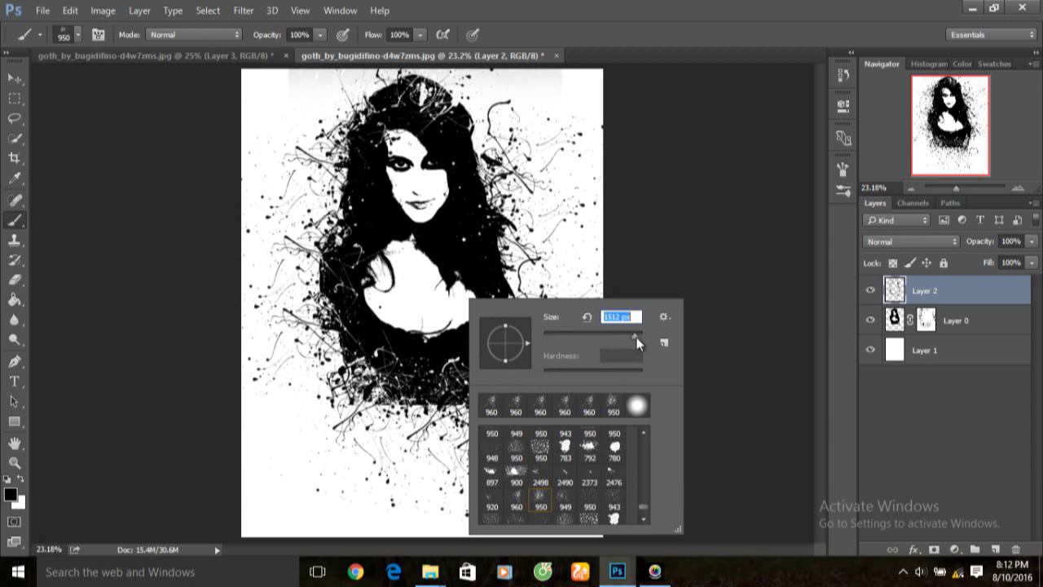
pyautogui.moveTo(636, 338); pyautogui.dragTo(557, 338)
# Stamp splatter on the lower canvas, beside the right of the hair and over the chest.
pyautogui.click(379, 435)
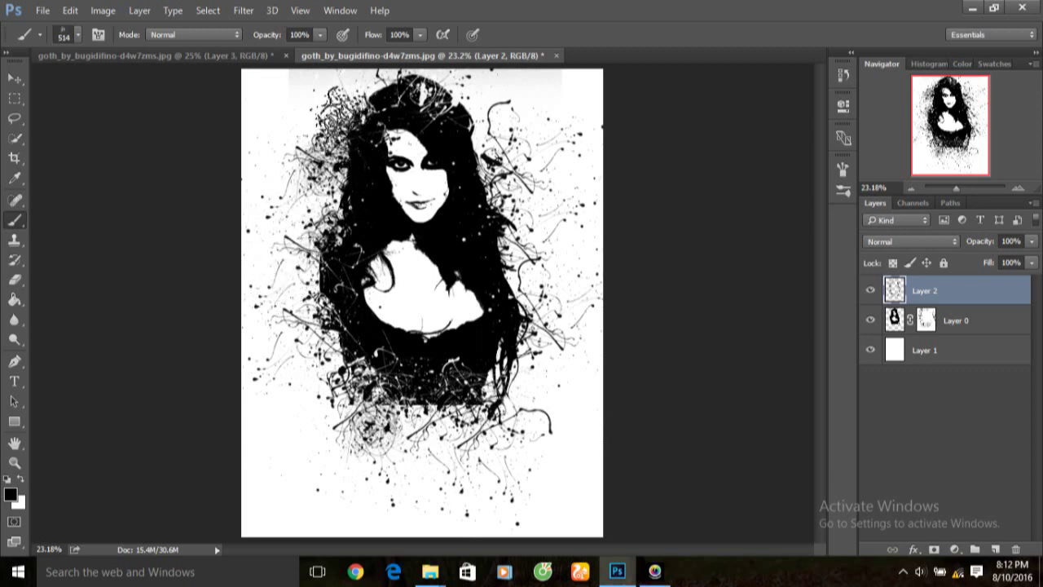
pyautogui.click(526, 194)
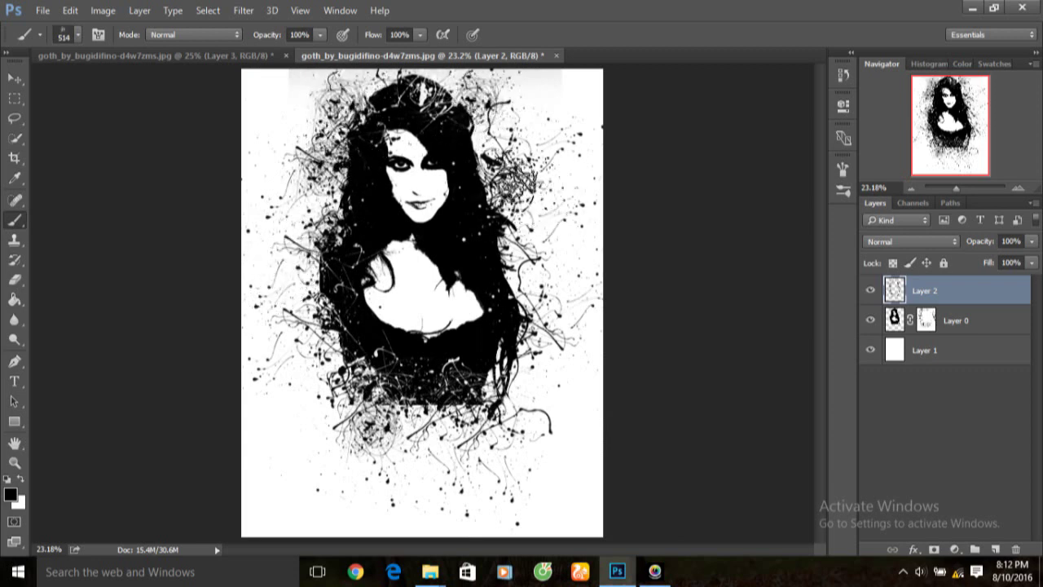
pyautogui.click(532, 227)
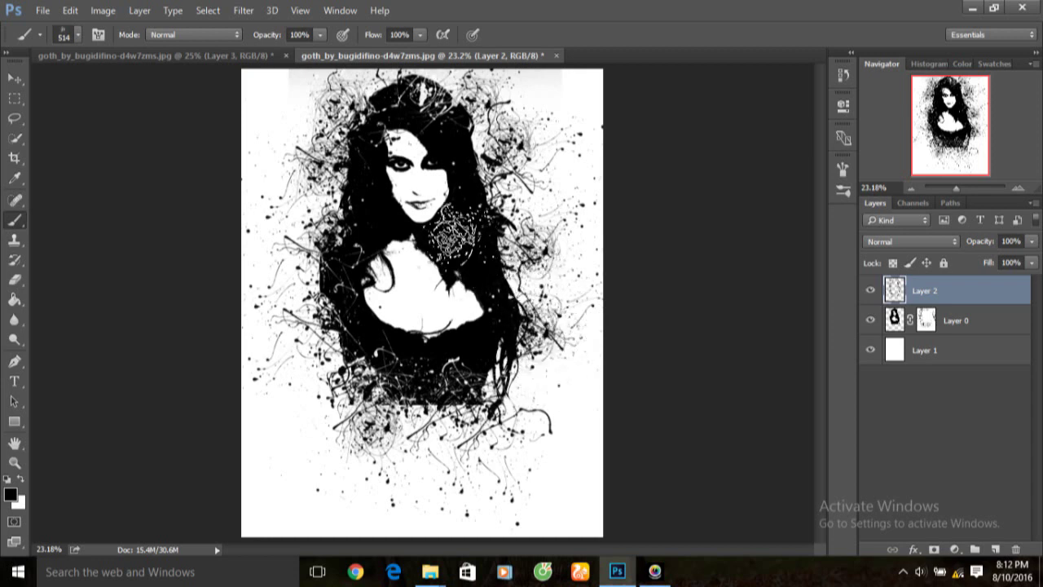
pyautogui.moveTo(419, 290); pyautogui.dragTo(424, 304)
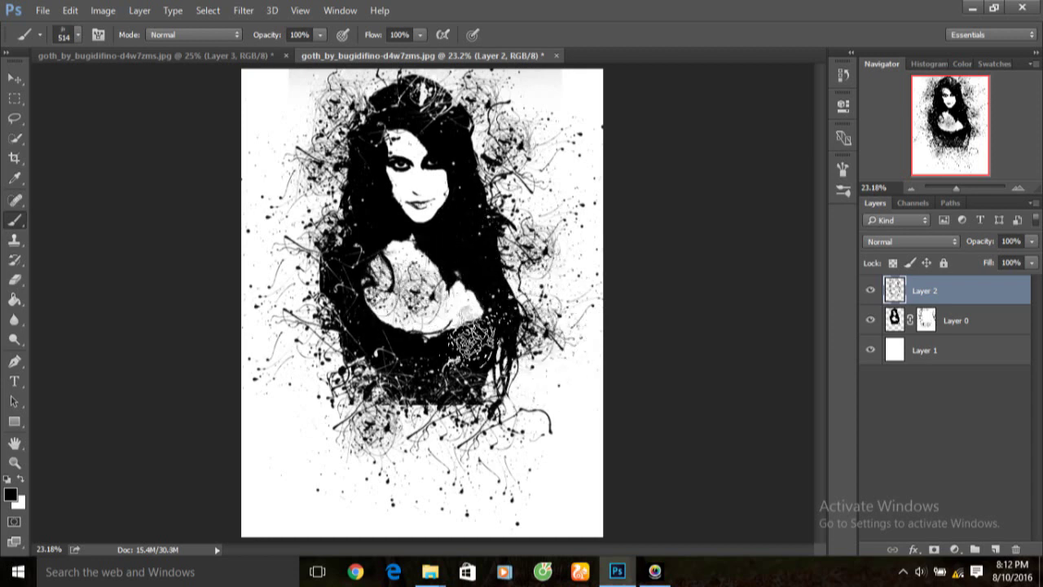
# Enlarge the brush to 1163 px and paint splatter over the lower right and along the left edge.
pyautogui.rightClick(462, 326)
pyautogui.moveTo(624, 361); pyautogui.dragTo(628, 357)
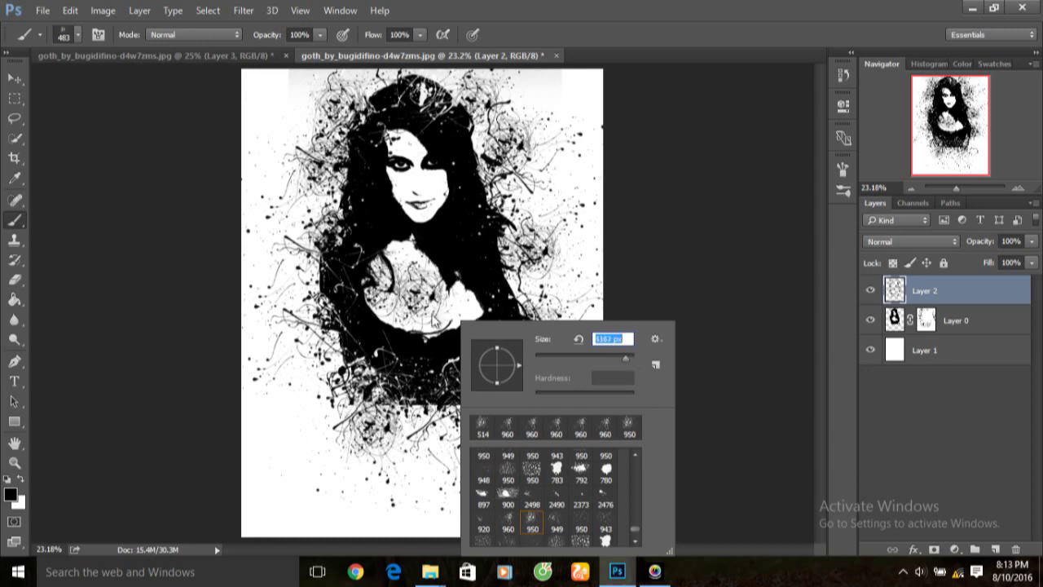
pyautogui.press('Return')
pyautogui.moveTo(489, 391); pyautogui.dragTo(485, 359)
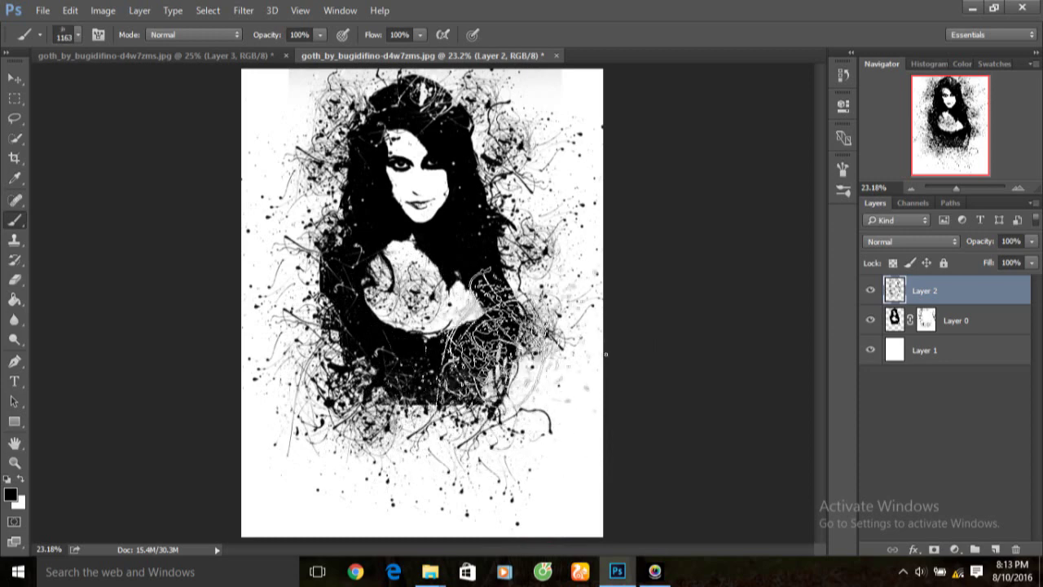
pyautogui.moveTo(261, 285)
pyautogui.mouseDown()
pyautogui.moveTo(269, 212)
pyautogui.moveTo(277, 440)
pyautogui.moveTo(440, 408)
pyautogui.moveTo(542, 199)
pyautogui.moveTo(526, 378)
pyautogui.moveTo(465, 464)
pyautogui.moveTo(375, 481)
pyautogui.moveTo(523, 471)
pyautogui.mouseUp()
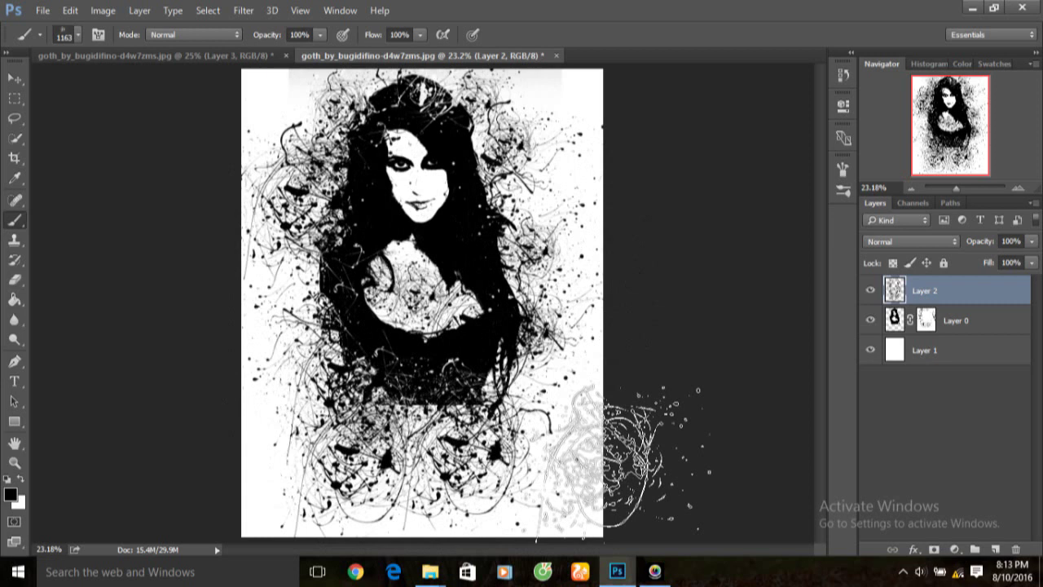
# Add a new empty Layer 3 and set the foreground colour to pure red.
pyautogui.click(996, 549)
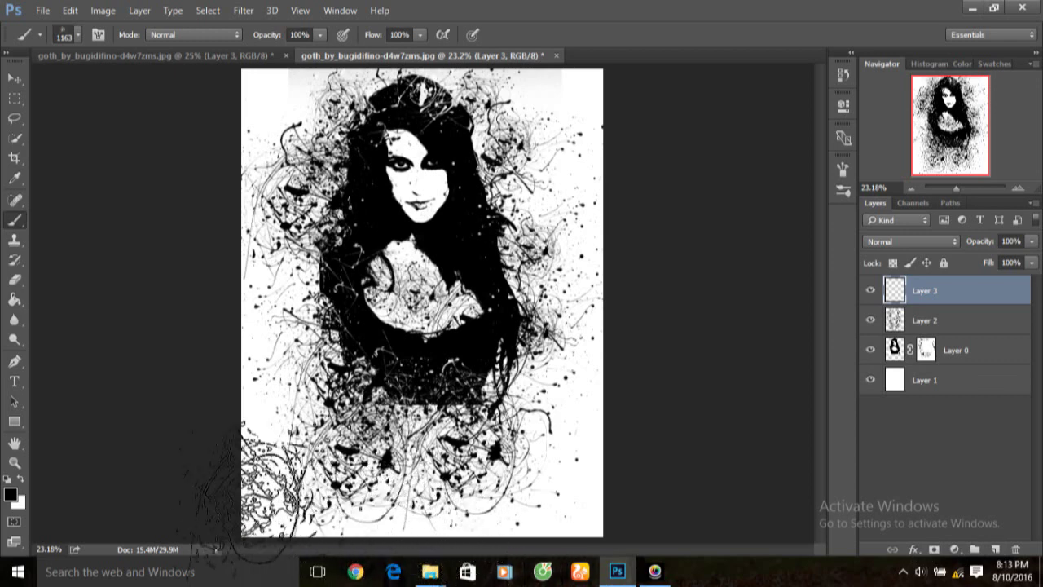
pyautogui.click(11, 495)
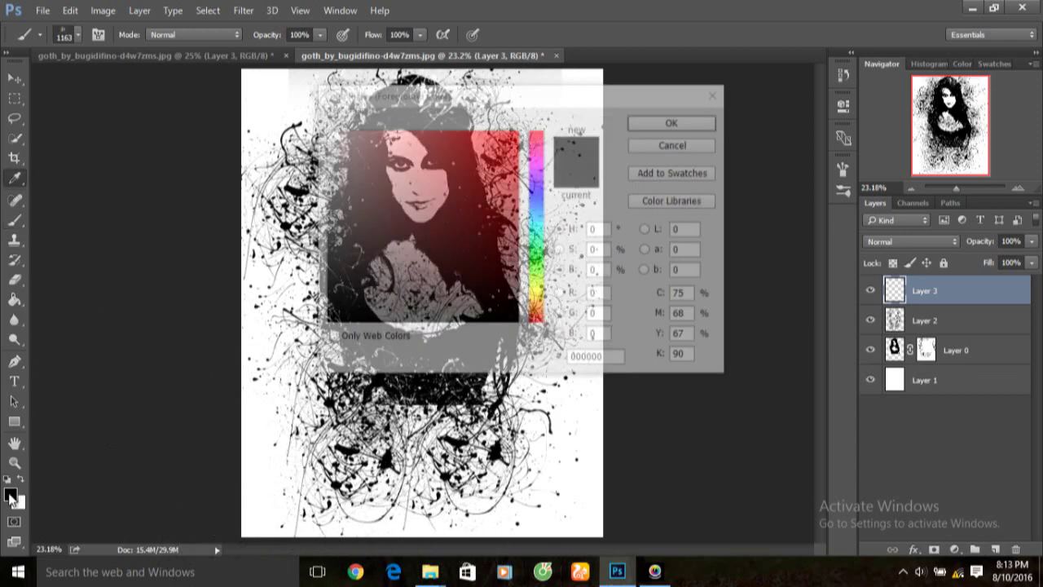
pyautogui.moveTo(478, 163); pyautogui.dragTo(586, 106)
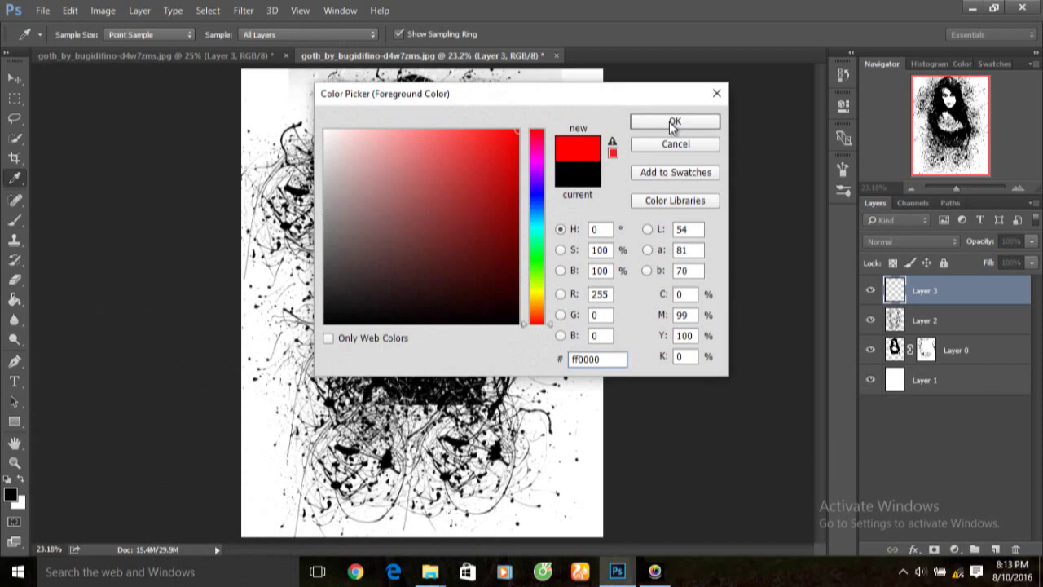
pyautogui.click(673, 121)
pyautogui.press('b')
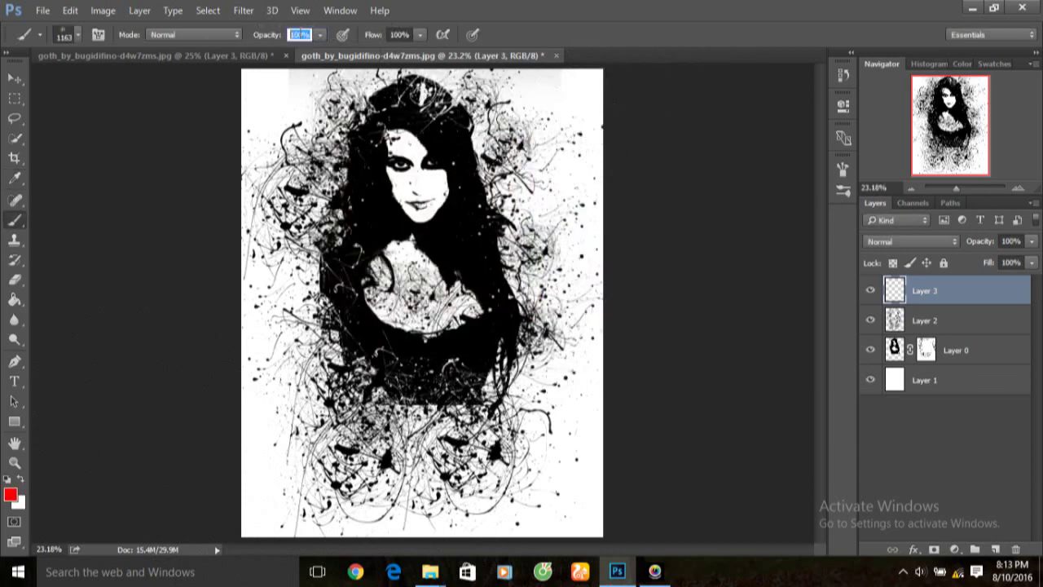
# Set up the Brush tool with a soft round tip, 0% hardness, at 900 px.
pyautogui.rightClick(14, 229)
pyautogui.click(52, 224)
pyautogui.click(81, 33)
pyautogui.moveTo(184, 256); pyautogui.dragTo(189, 181)
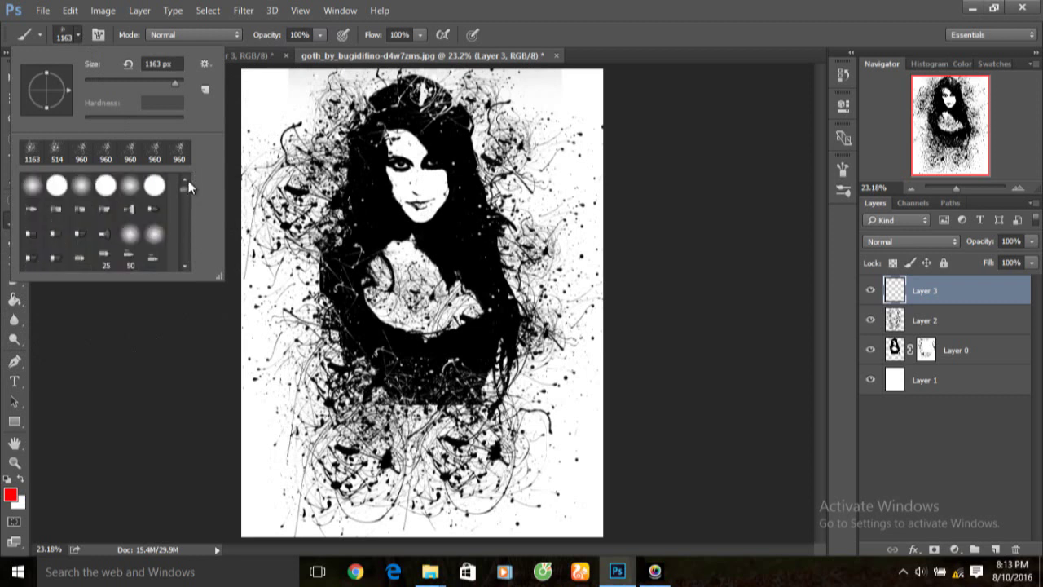
pyautogui.click(36, 185)
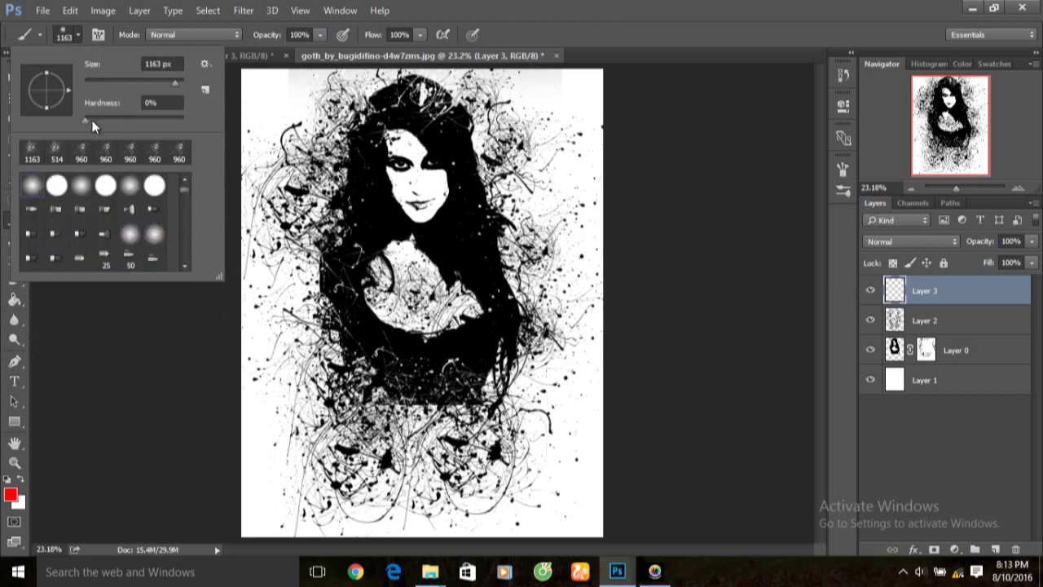
pyautogui.moveTo(91, 120); pyautogui.dragTo(104, 121)
pyautogui.moveTo(176, 87); pyautogui.dragTo(178, 84)
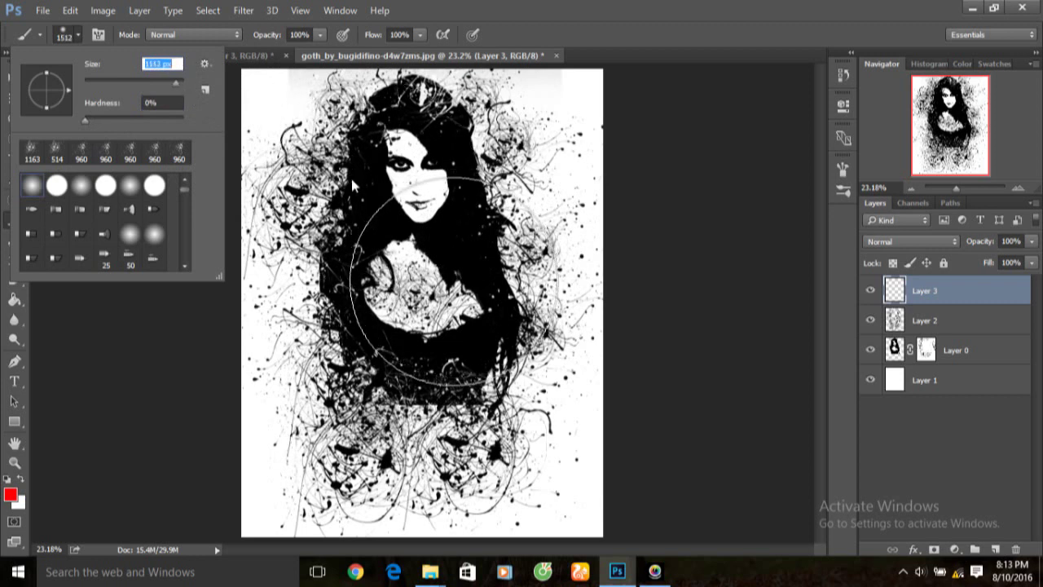
pyautogui.rightClick(554, 321)
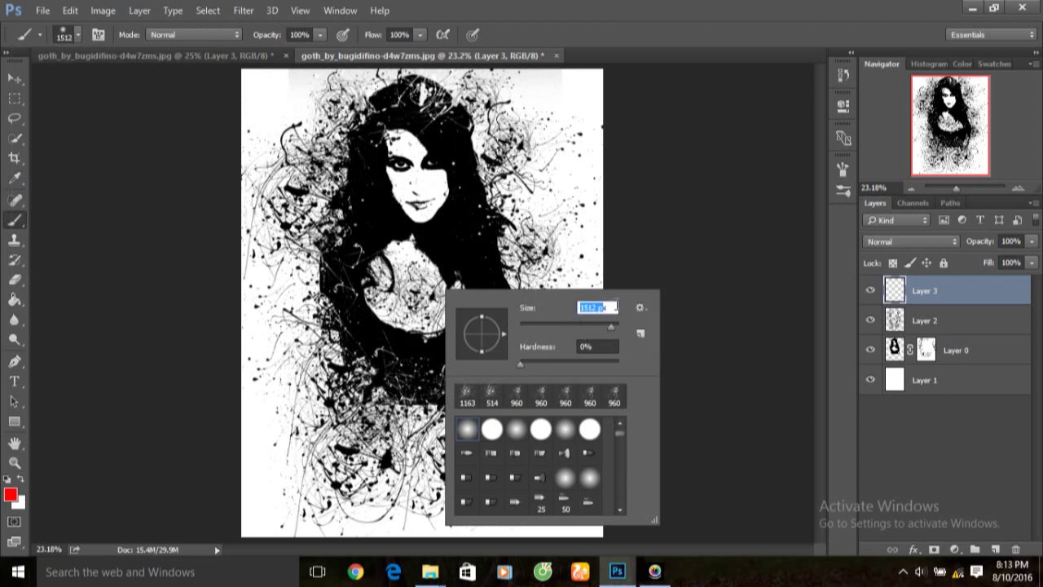
pyautogui.write('90')
pyautogui.press('Return')
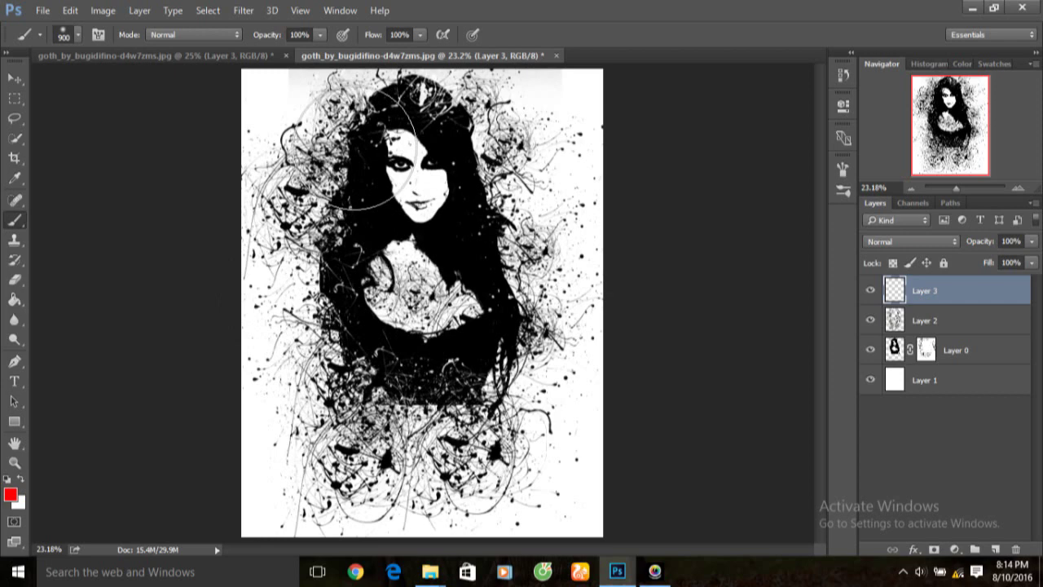
# Paint a red glow at the upper-left of the head and a blue glow right of the face.
pyautogui.click(346, 138)
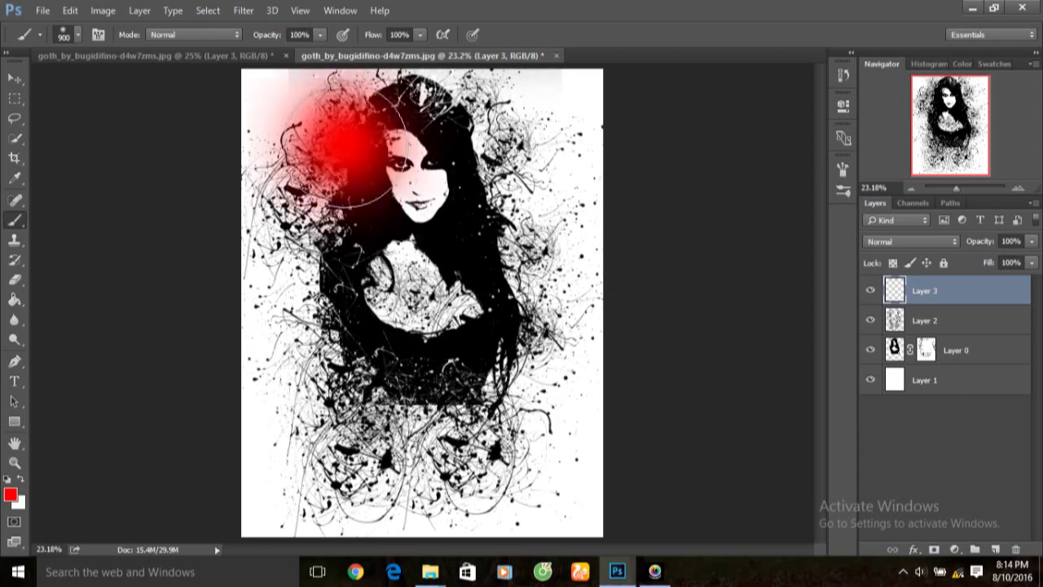
pyautogui.click(11, 494)
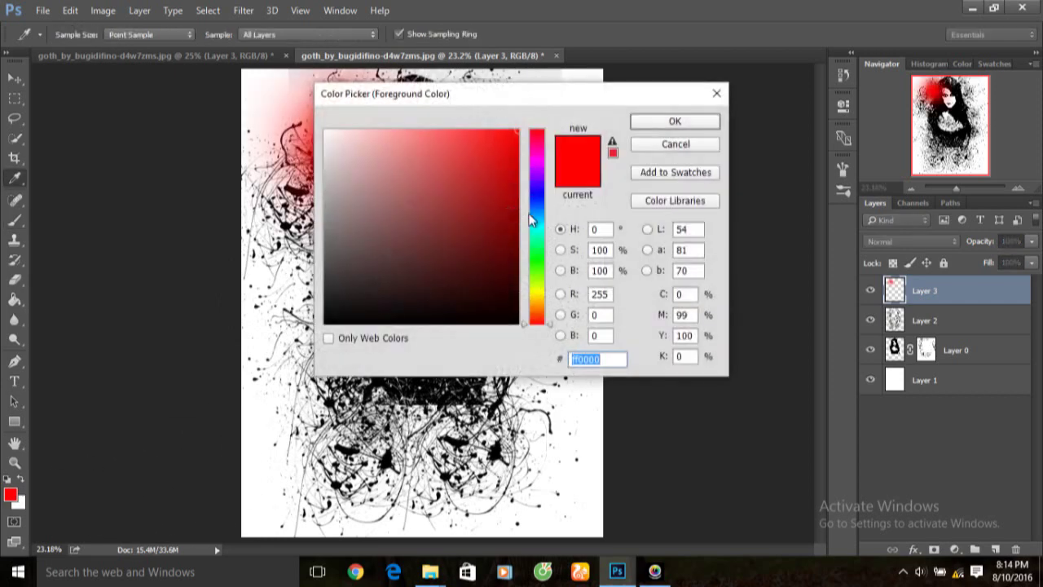
pyautogui.click(540, 198)
pyautogui.click(656, 120)
pyautogui.press('b')
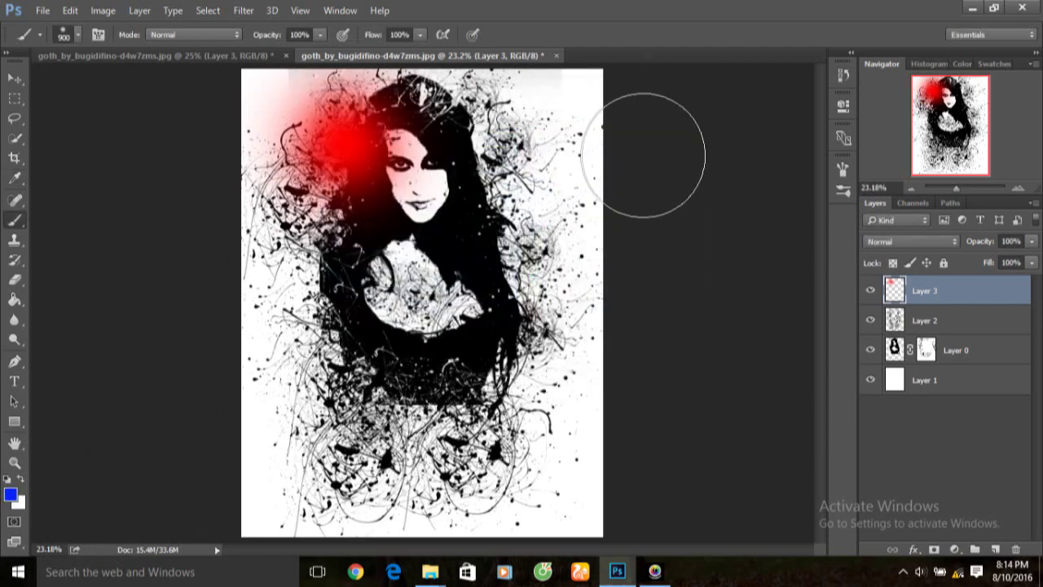
pyautogui.click(476, 151)
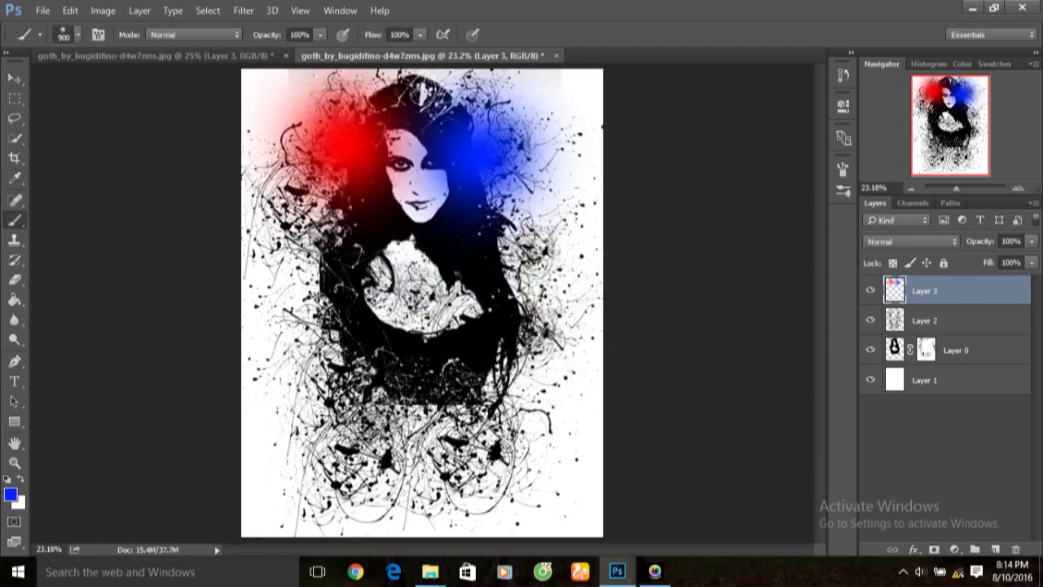
# Paint a yellow glow on top of the head.
pyautogui.click(11, 494)
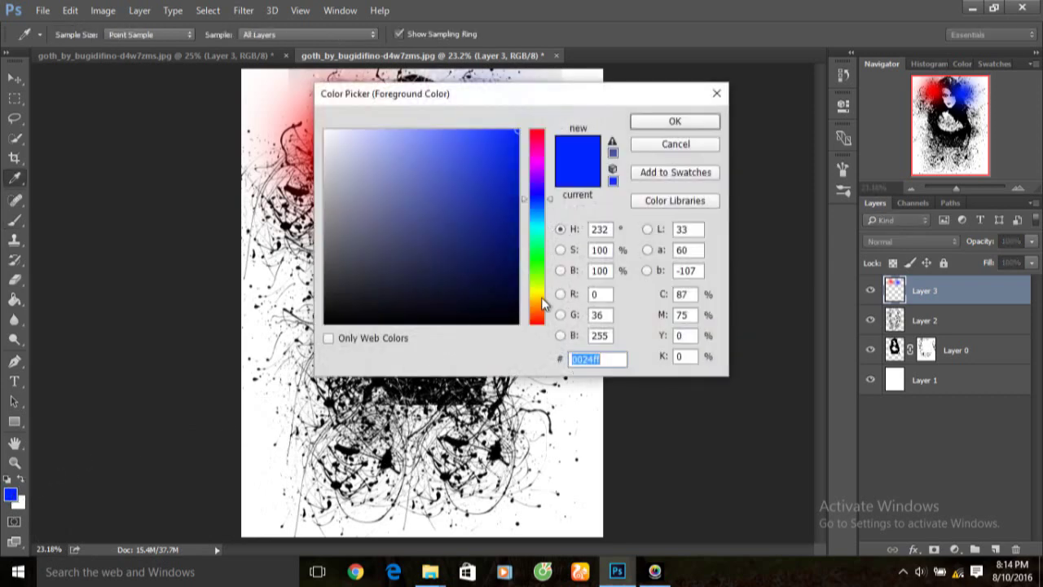
pyautogui.click(545, 291)
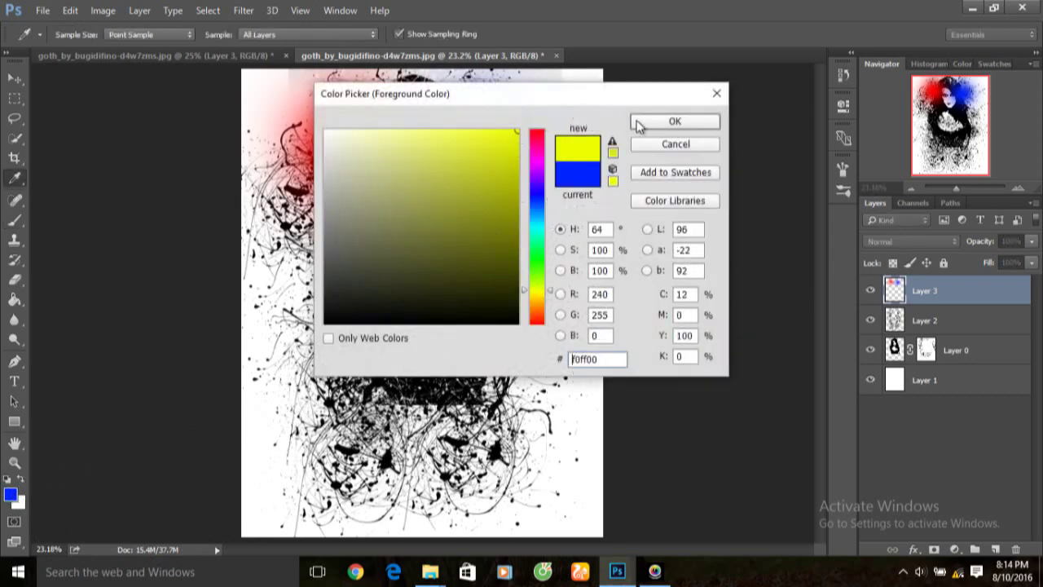
pyautogui.click(638, 124)
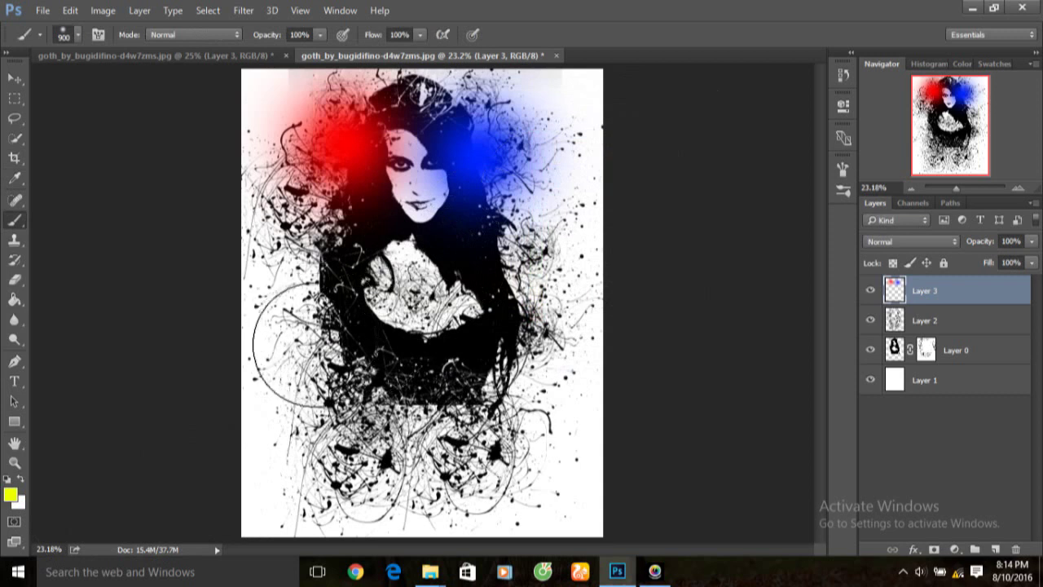
pyautogui.click(413, 96)
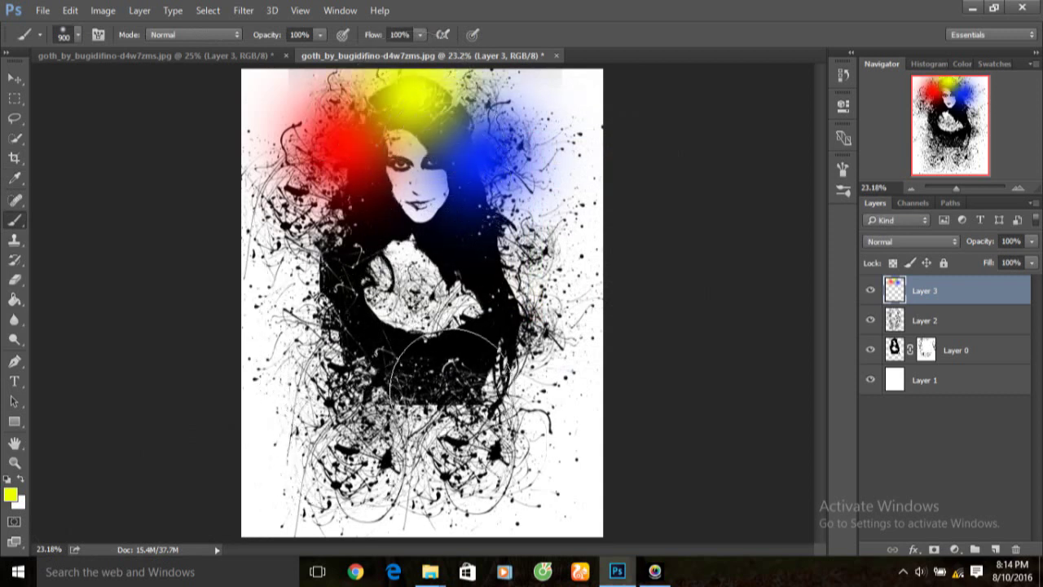
# Paint a bright, fully saturated blue glow left of the figure.
pyautogui.click(11, 498)
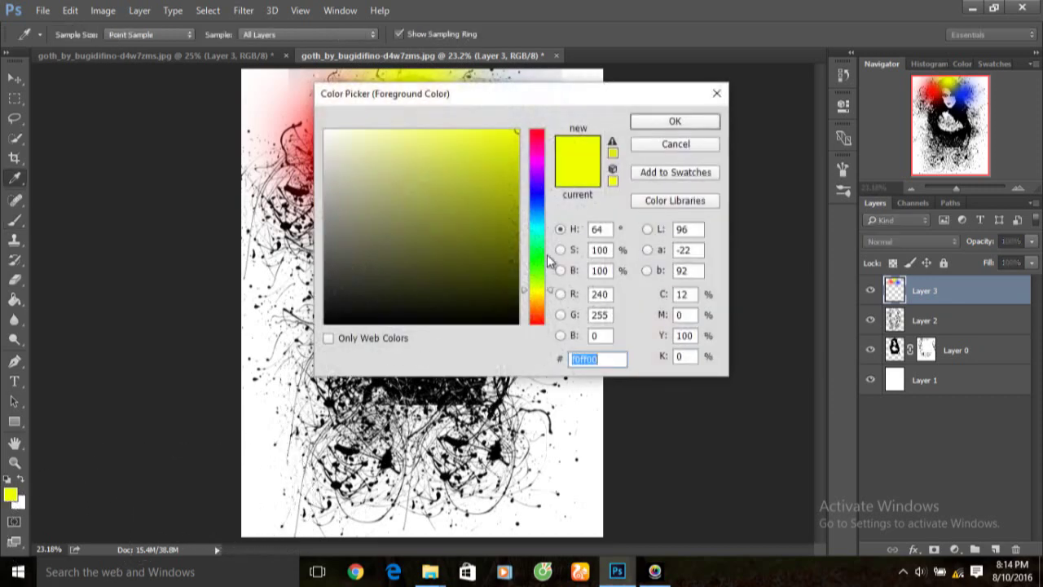
pyautogui.click(538, 205)
pyautogui.click(478, 168)
pyautogui.moveTo(478, 168)
pyautogui.mouseDown()
pyautogui.moveTo(451, 180)
pyautogui.moveTo(575, 105)
pyautogui.mouseUp()
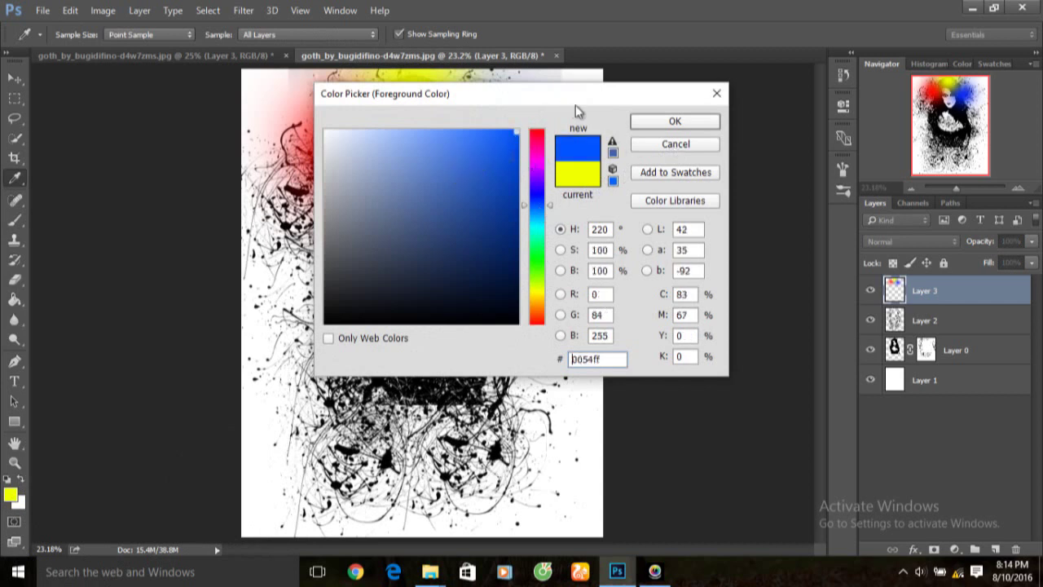
pyautogui.click(669, 119)
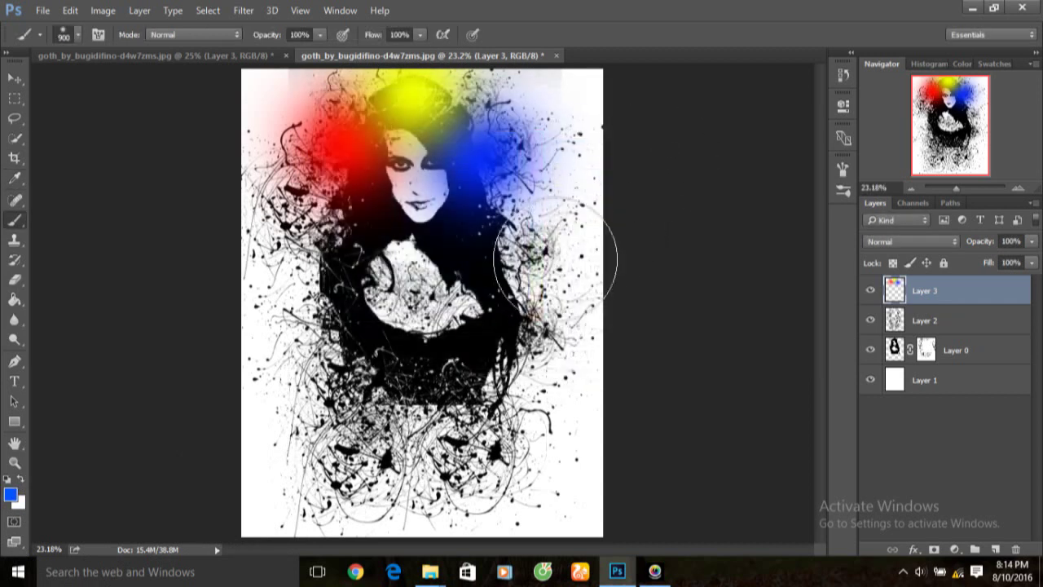
pyautogui.click(303, 302)
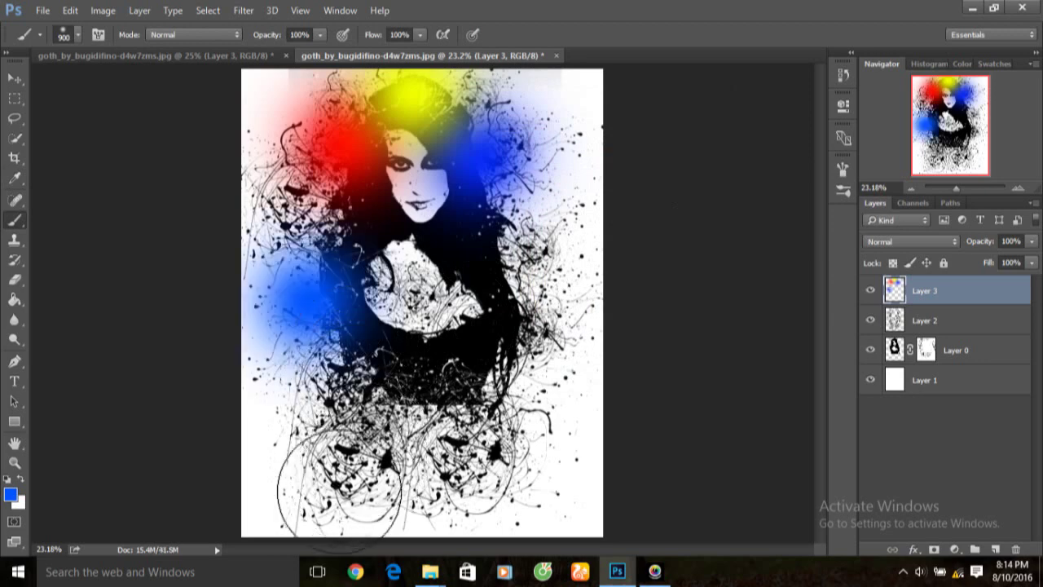
# Switch to green 00ff2a and paint glows right, lower left and upper left of the figure.
pyautogui.click(12, 495)
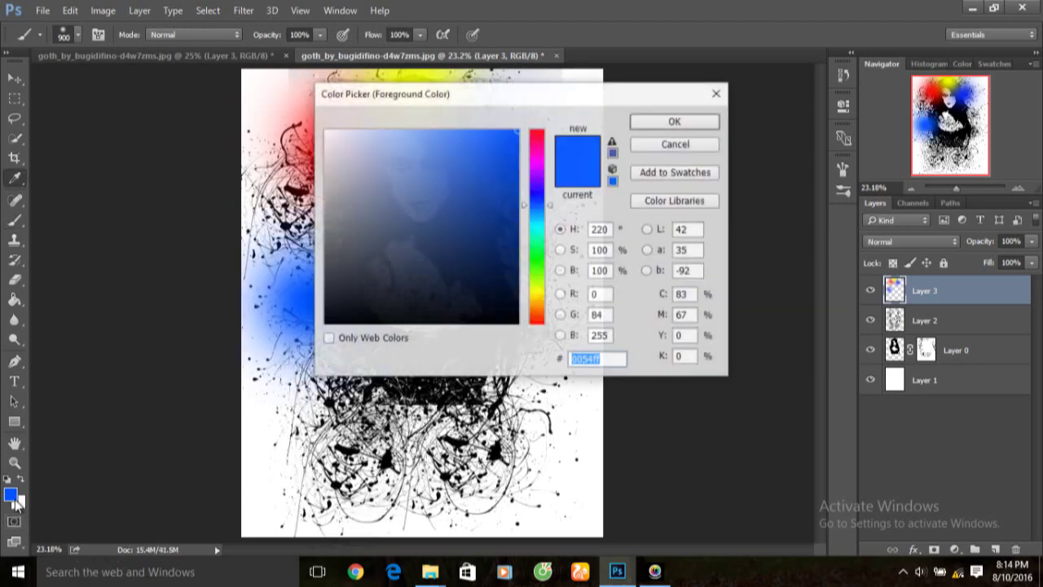
pyautogui.click(544, 254)
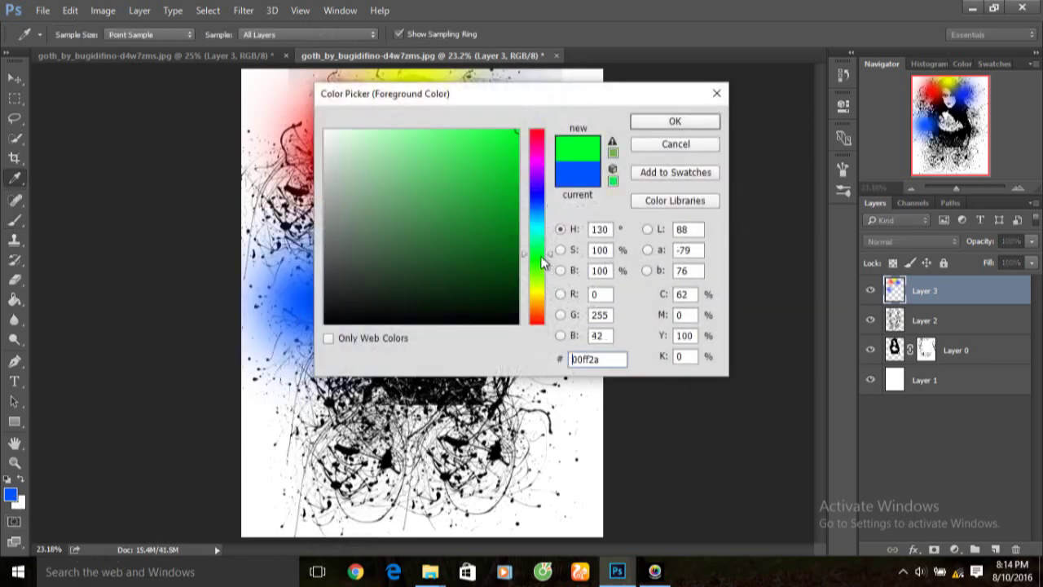
pyautogui.moveTo(465, 172); pyautogui.dragTo(600, 129)
pyautogui.click(666, 129)
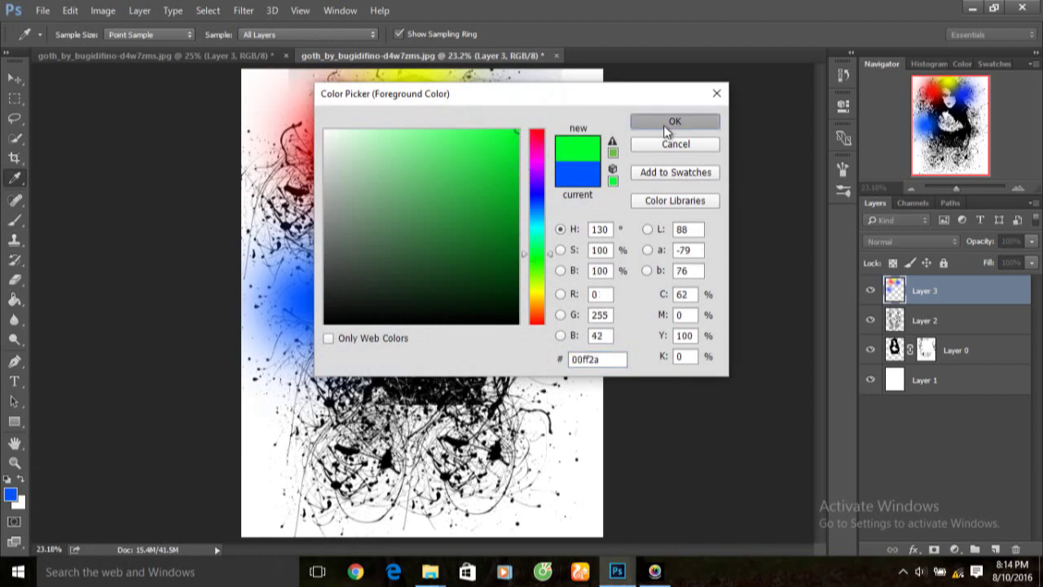
pyautogui.click(666, 129)
pyautogui.press('b')
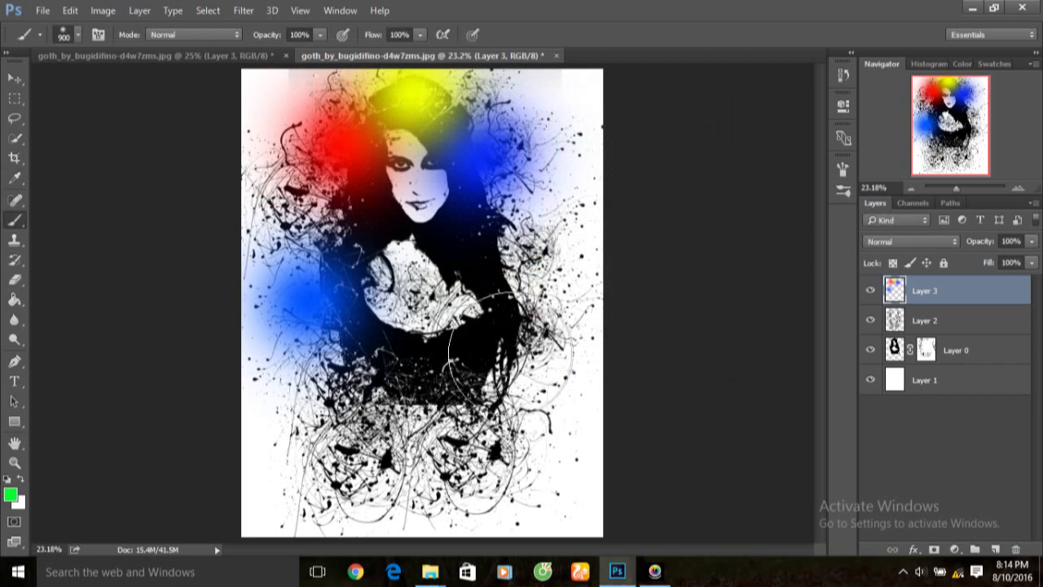
pyautogui.click(524, 330)
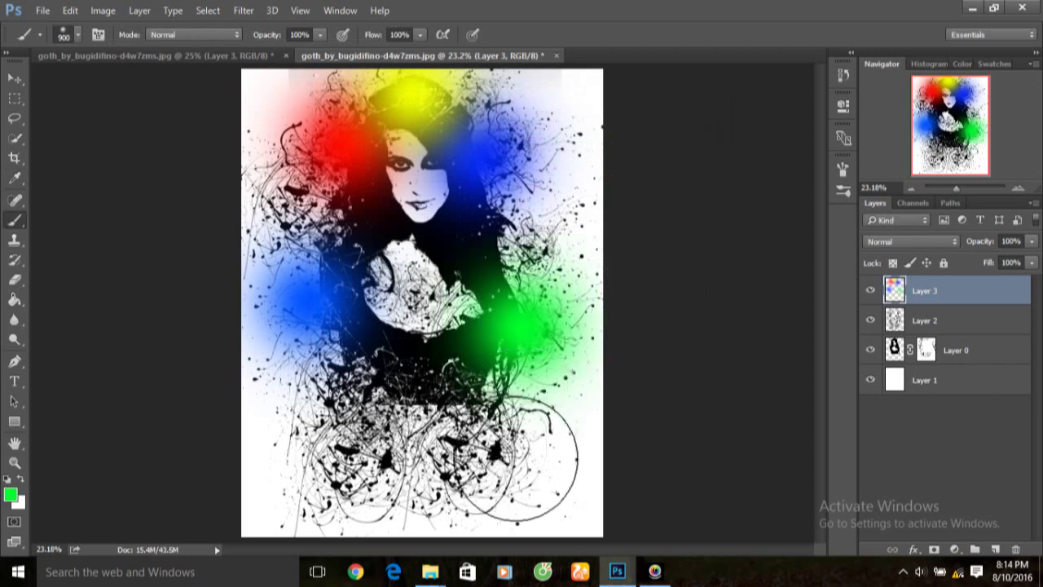
pyautogui.click(358, 440)
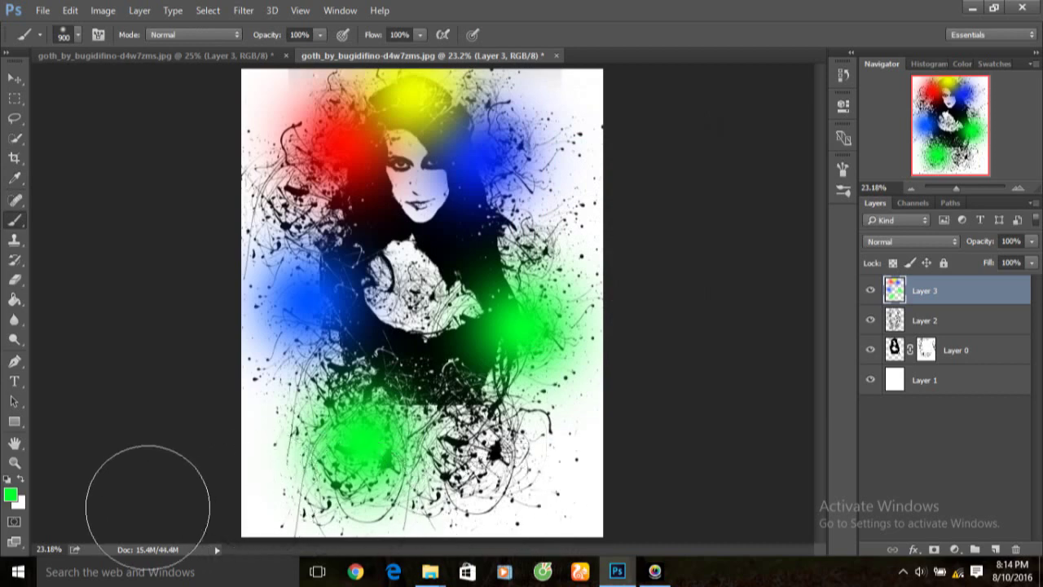
pyautogui.click(271, 186)
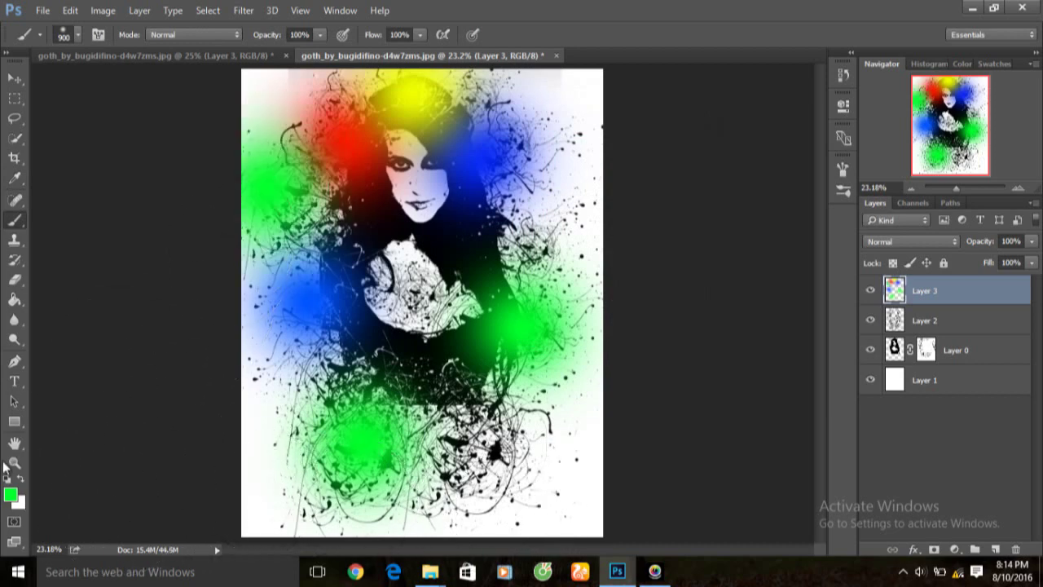
pyautogui.click(12, 495)
pyautogui.moveTo(537, 233); pyautogui.dragTo(541, 132)
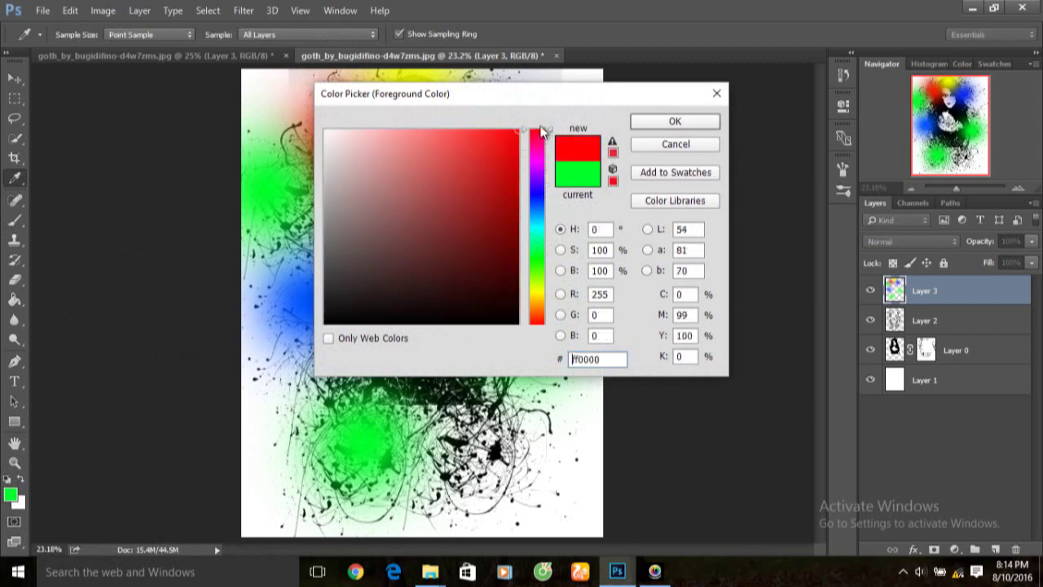
# Dab a red FF0000 glow on the chest, then cyan 00d8ff glows at the bottom and beside the face.
pyautogui.click(681, 124)
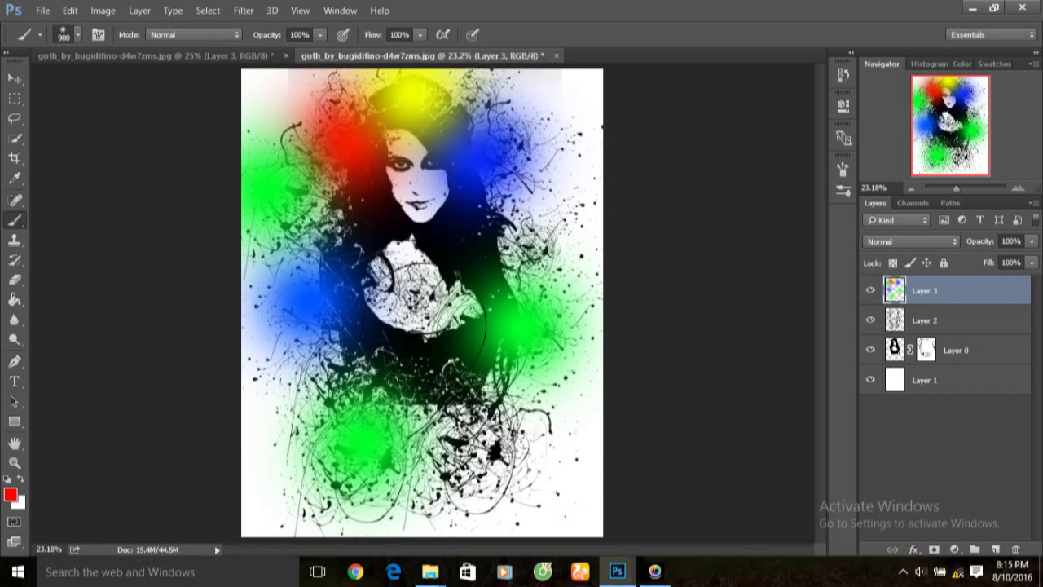
pyautogui.click(412, 317)
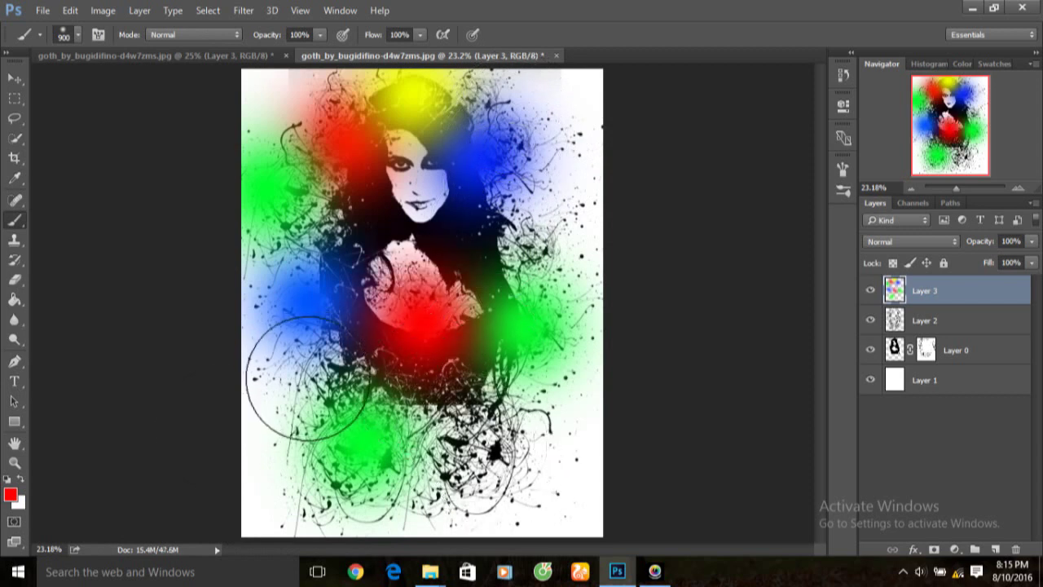
pyautogui.click(12, 496)
pyautogui.click(541, 224)
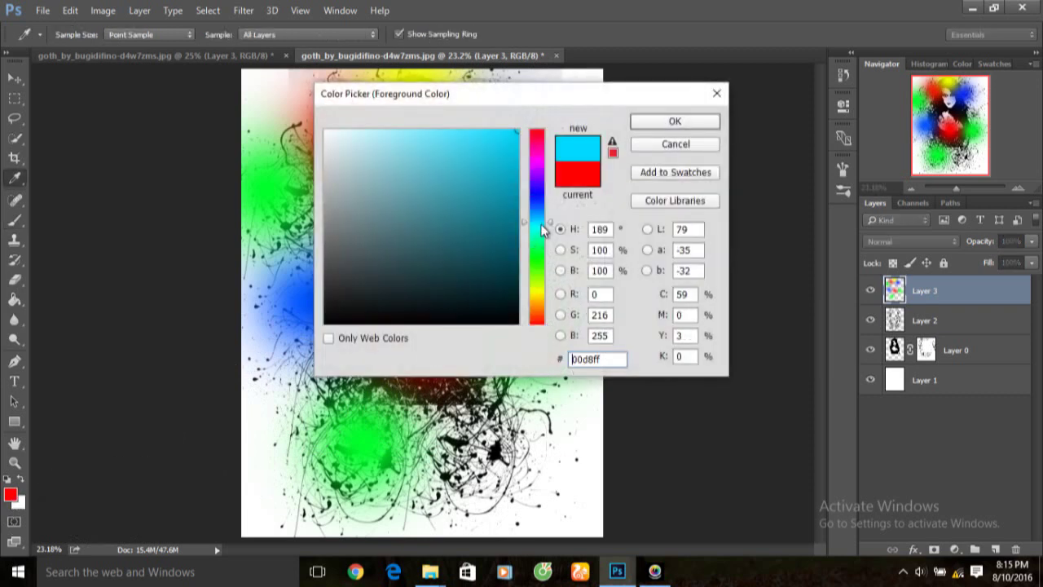
pyautogui.moveTo(514, 149); pyautogui.dragTo(554, 119)
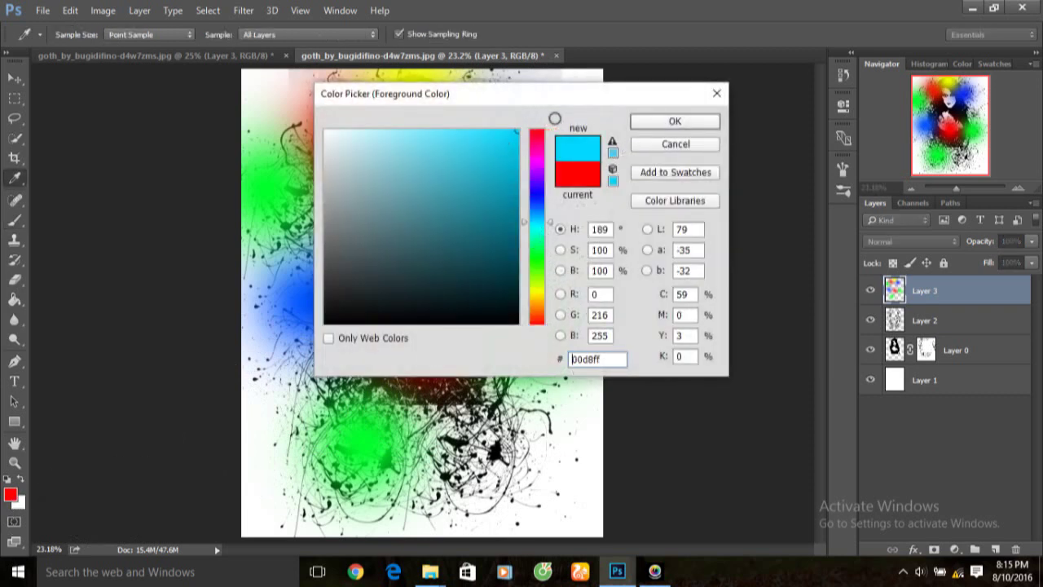
pyautogui.click(646, 122)
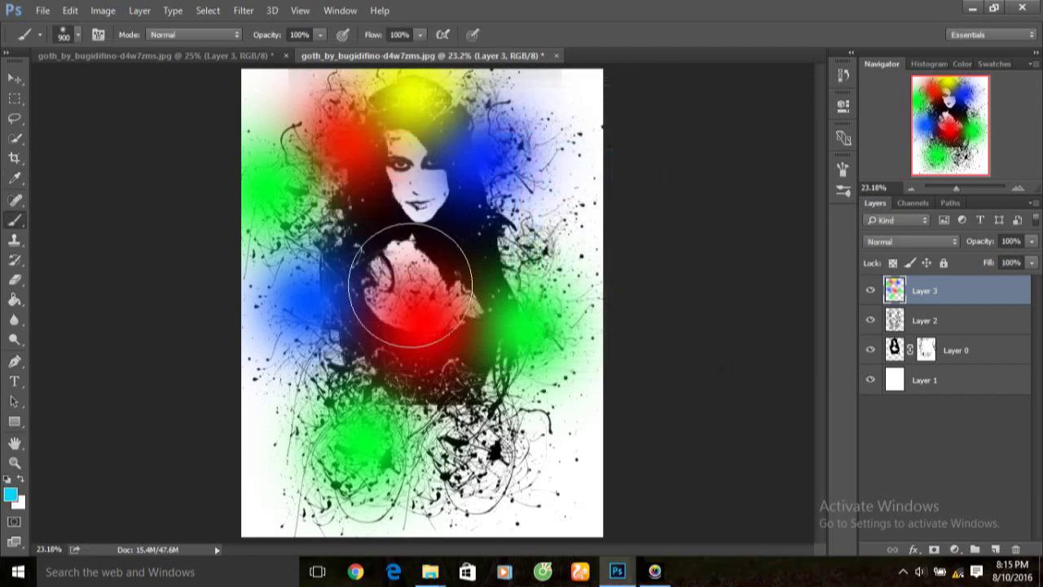
pyautogui.click(466, 436)
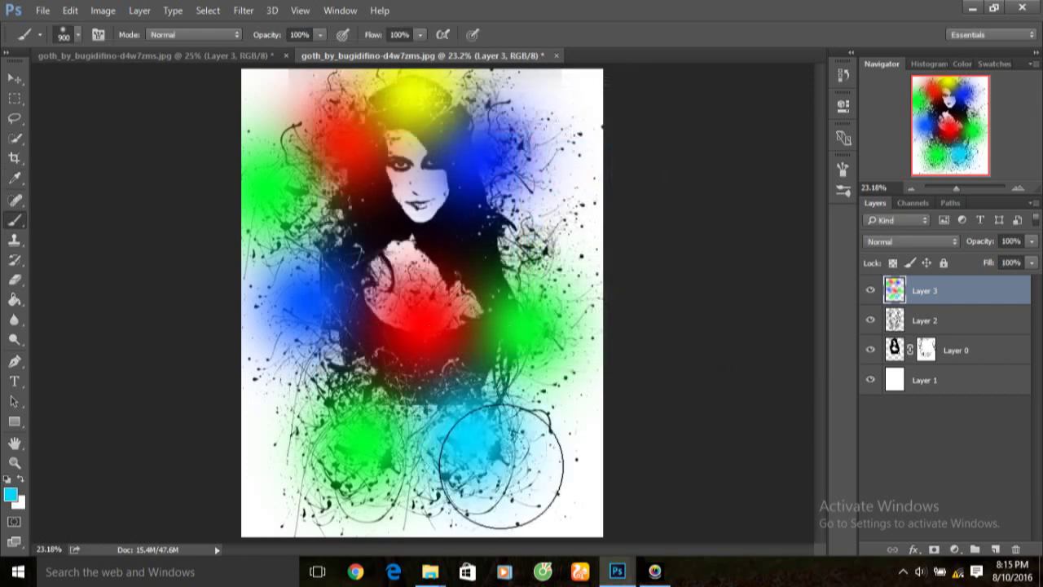
pyautogui.click(342, 204)
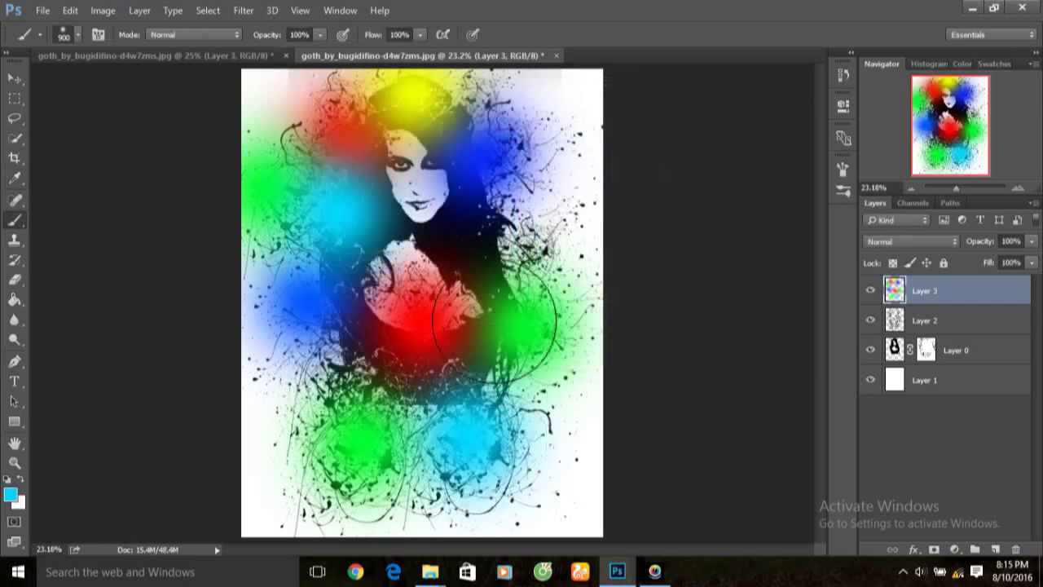
pyautogui.click(537, 244)
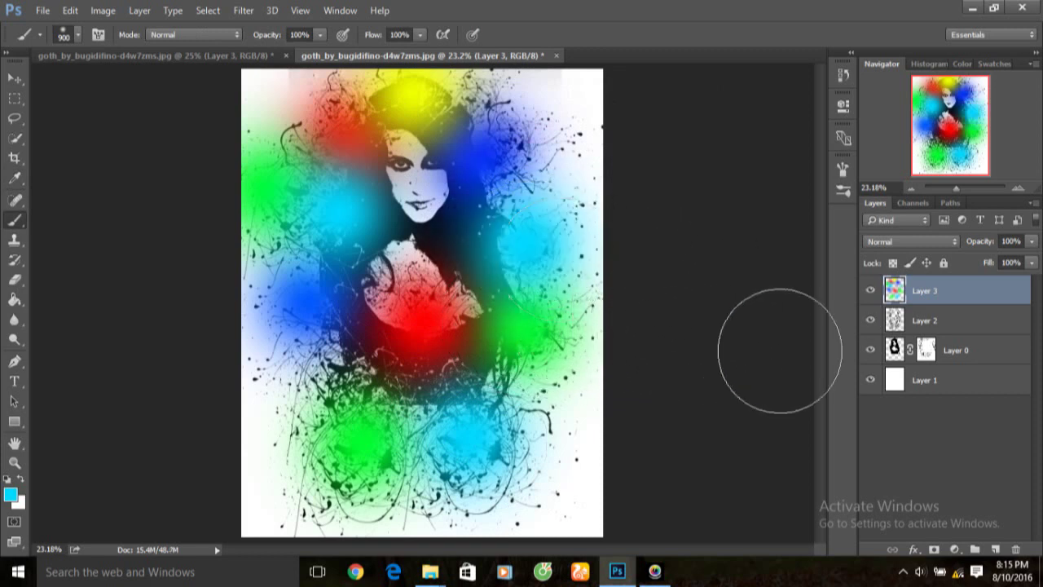
pyautogui.click(929, 246)
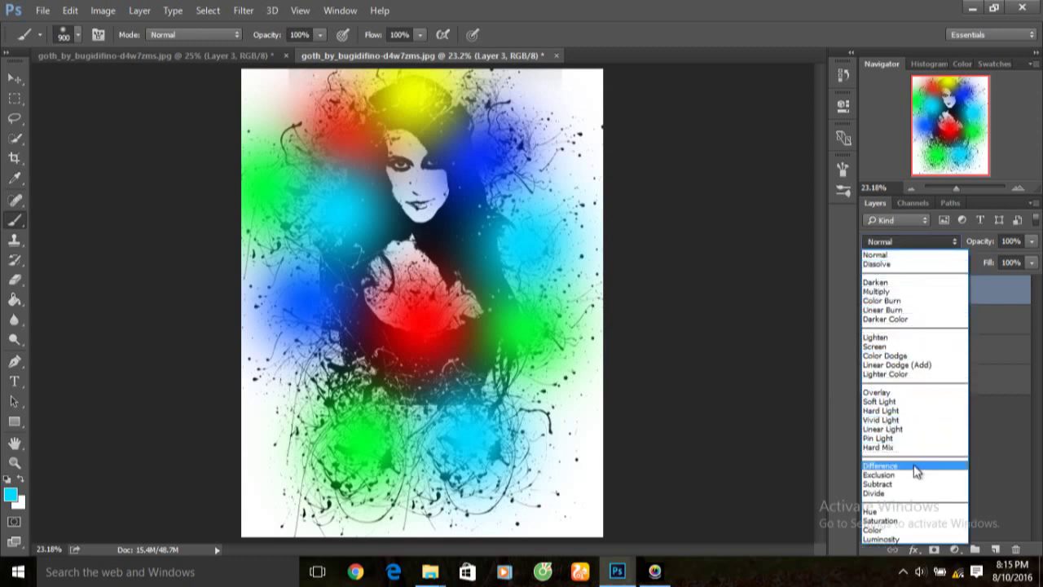
# Set Layer 3's blend mode to Overlay.
pyautogui.click(913, 392)
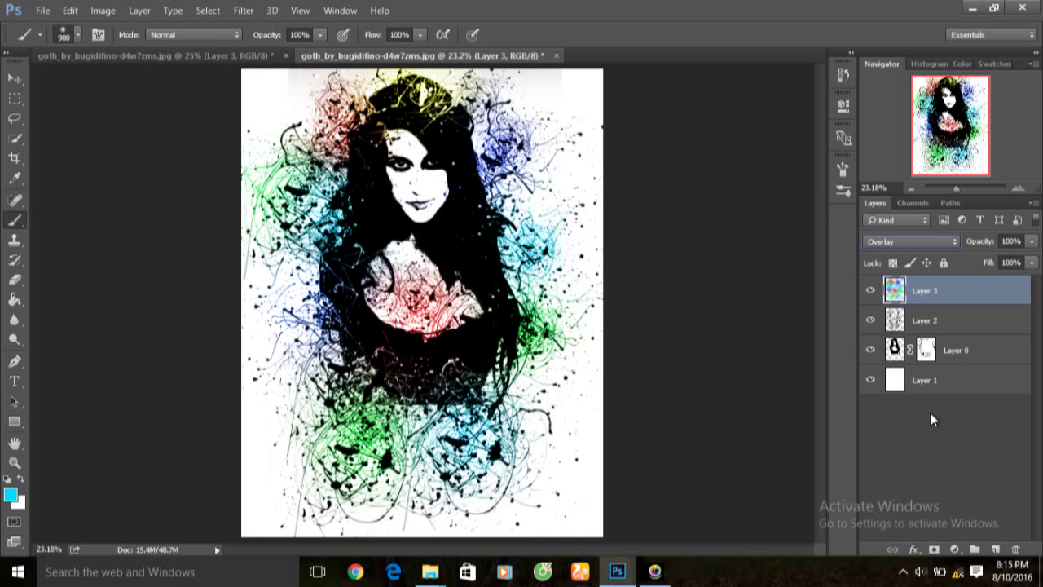
pyautogui.click(929, 352)
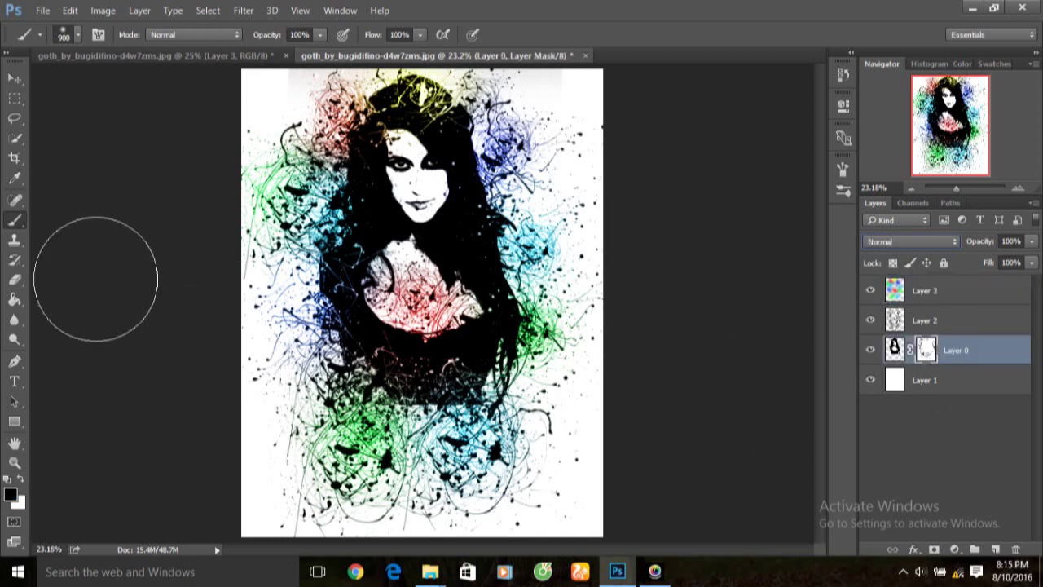
# Pick the 960 px splatter brush, rotate its tip angle, and stamp it on Layer 0's mask.
pyautogui.click(82, 36)
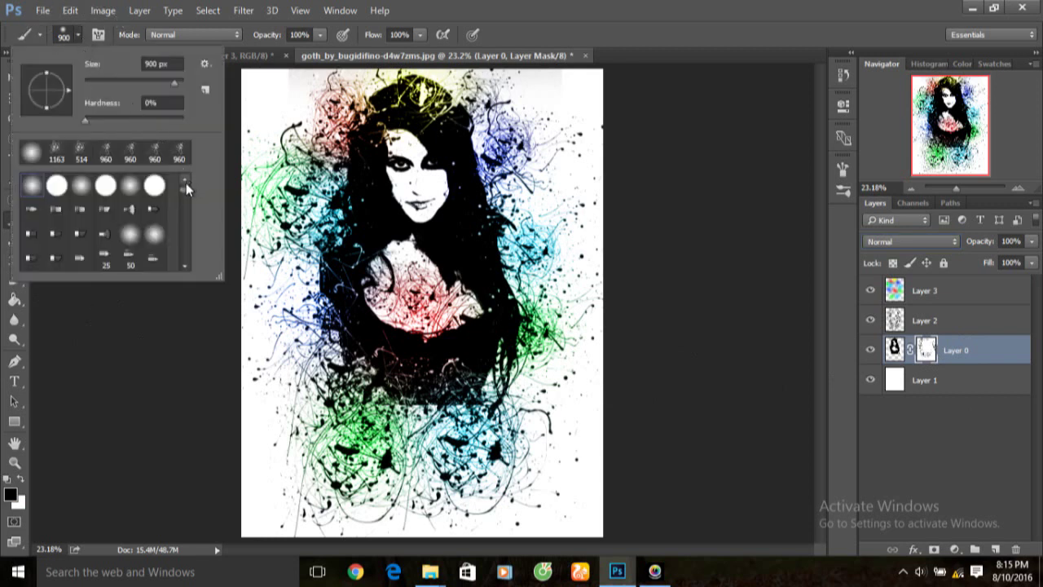
pyautogui.moveTo(185, 189); pyautogui.dragTo(185, 254)
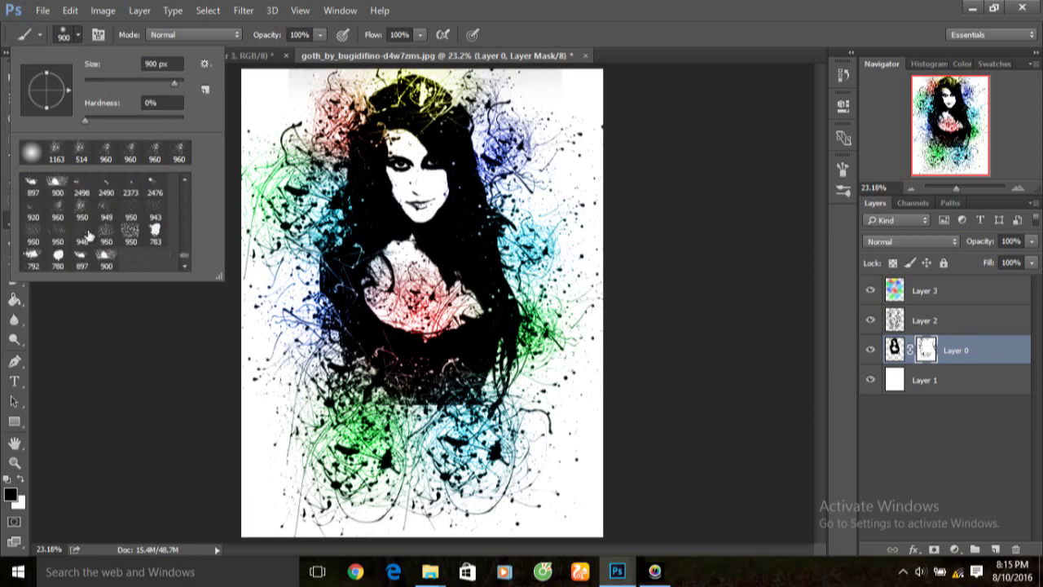
pyautogui.click(60, 211)
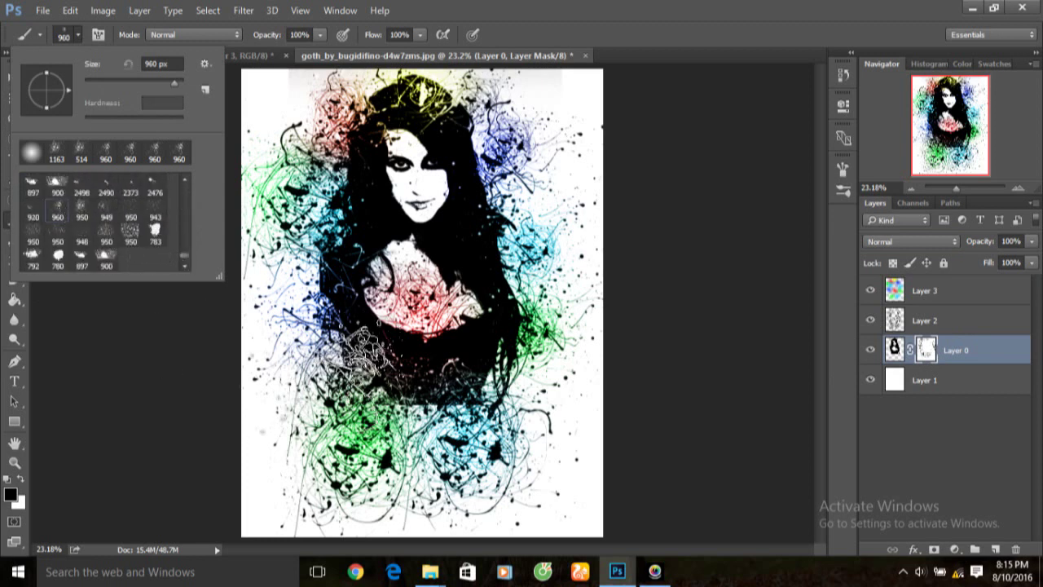
pyautogui.click(430, 436)
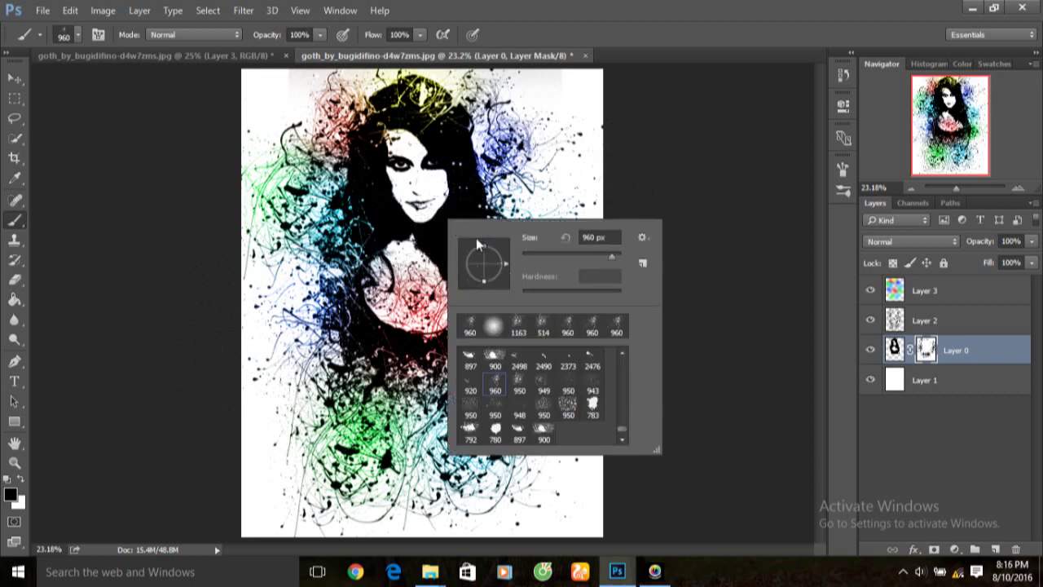
pyautogui.moveTo(512, 269); pyautogui.dragTo(466, 270)
pyautogui.press('Return')
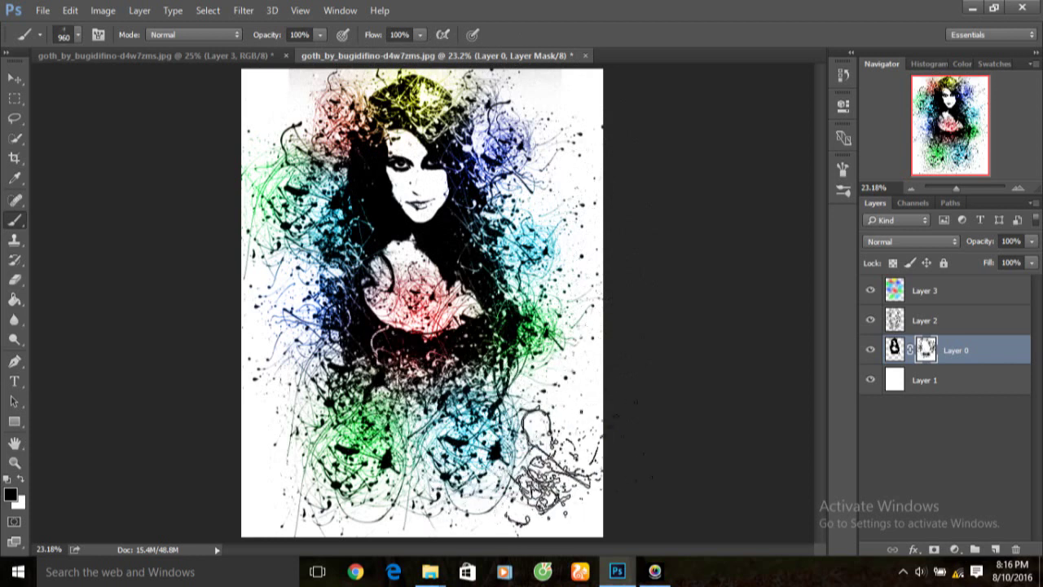
pyautogui.scroll(1, 554, 464)
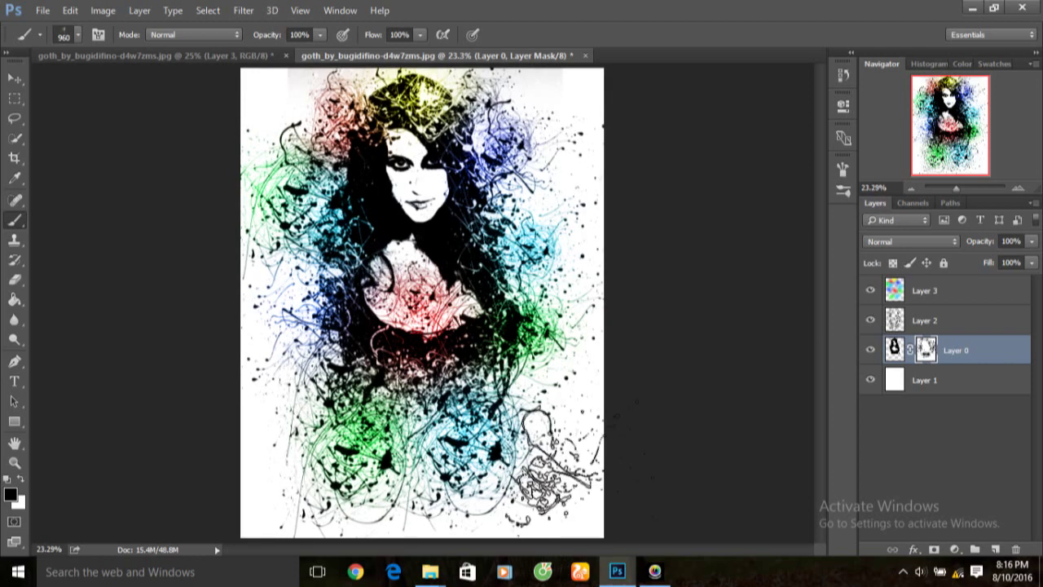
pyautogui.scroll(2, 558, 469)
pyautogui.scroll(2, 566, 477)
pyautogui.scroll(1, 574, 481)
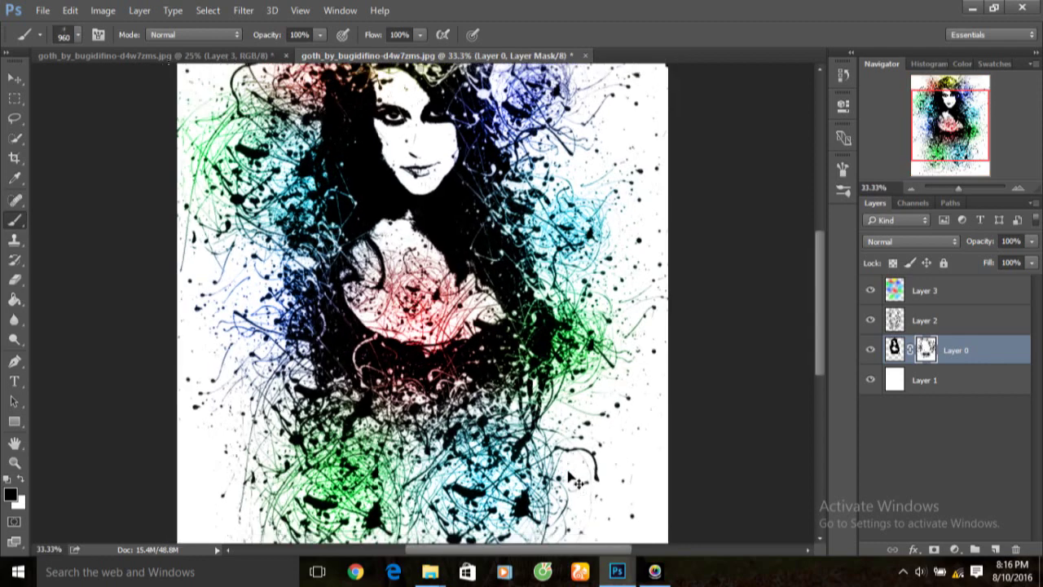
pyautogui.scroll(-1, 574, 481)
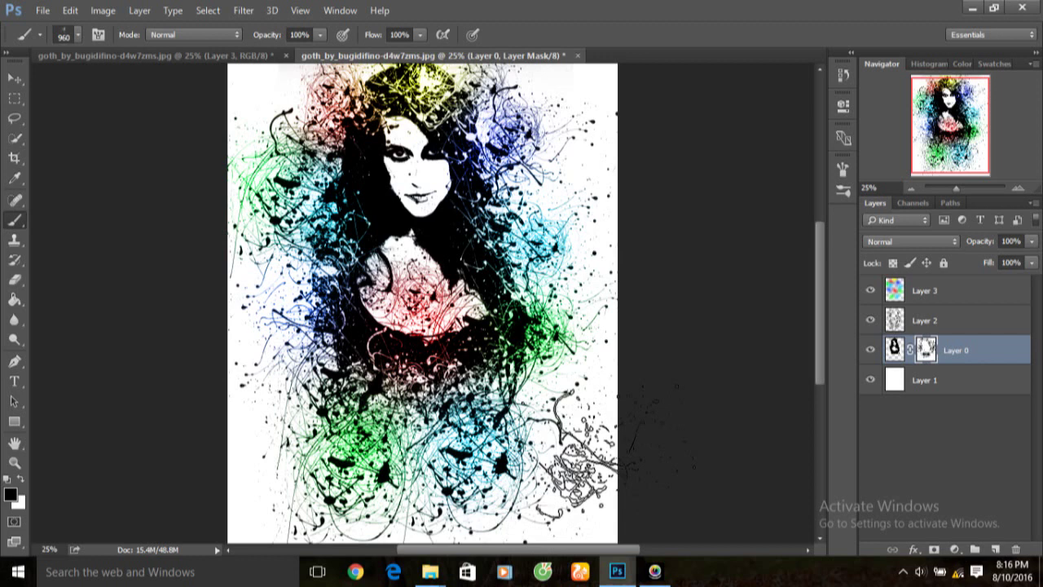
pyautogui.click(663, 573)
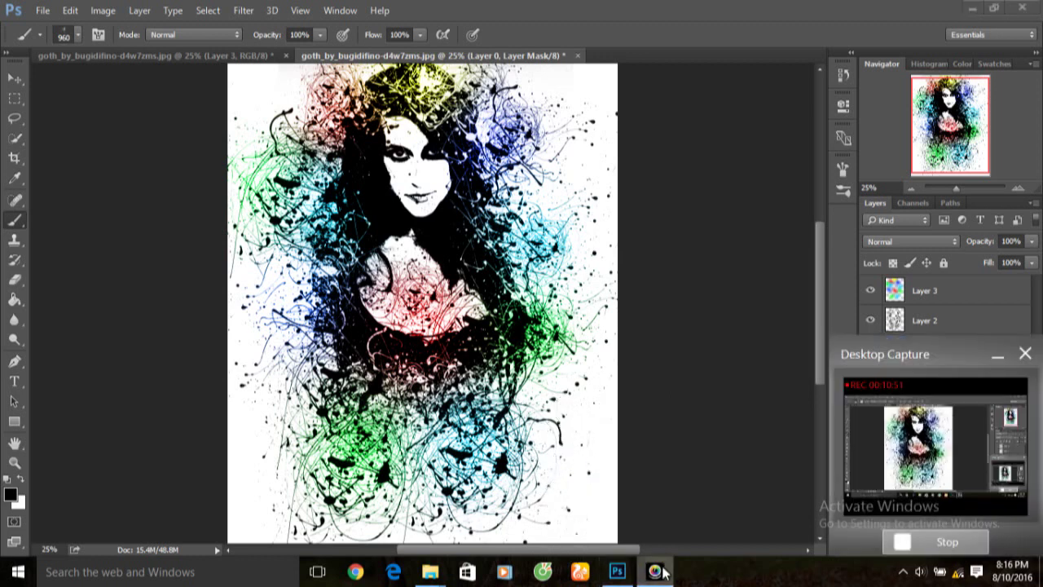